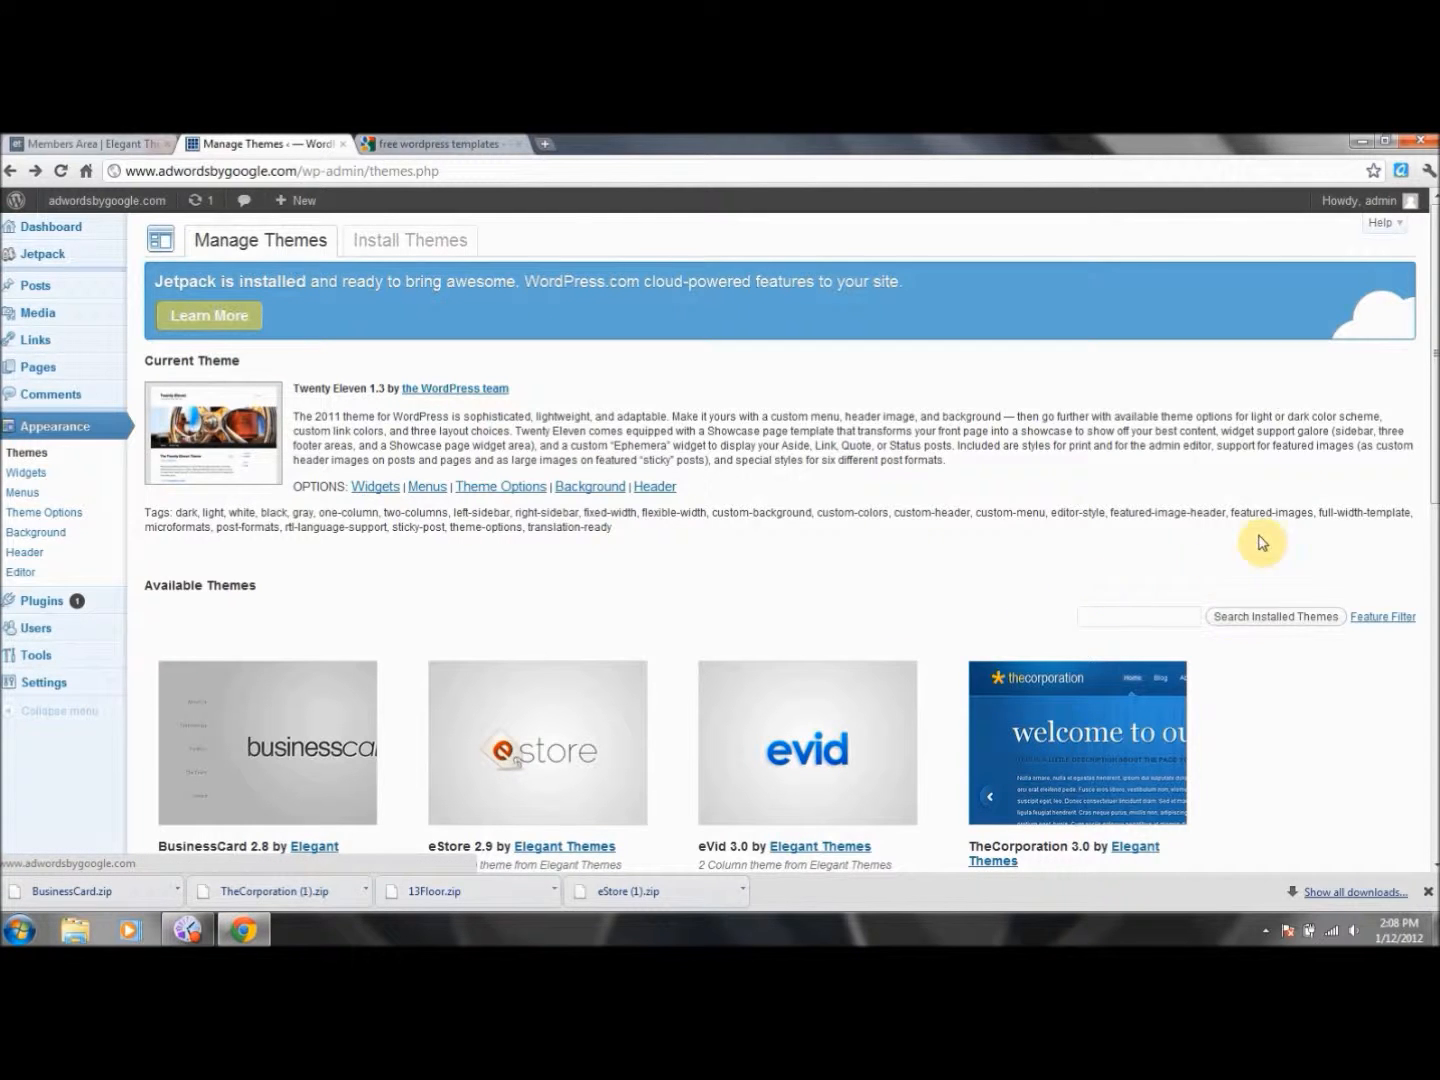
Glance at the free WordPress templates search results, then return to Manage Themes.
drag(1436, 440, 1436, 558)
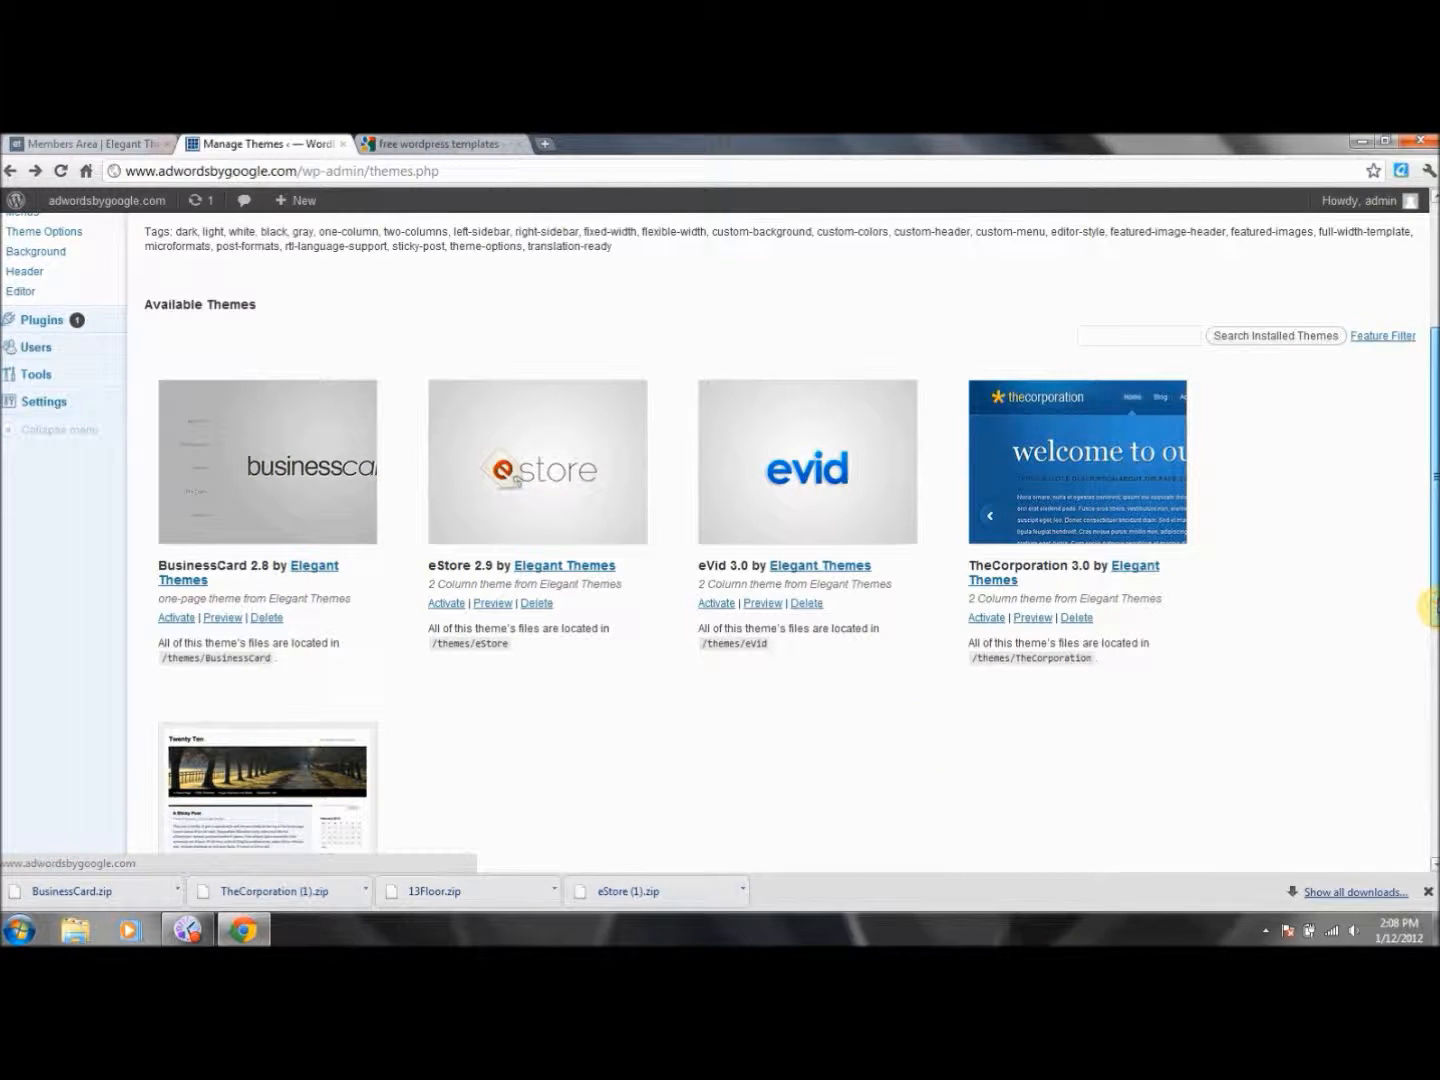
drag(1427, 492, 1432, 410)
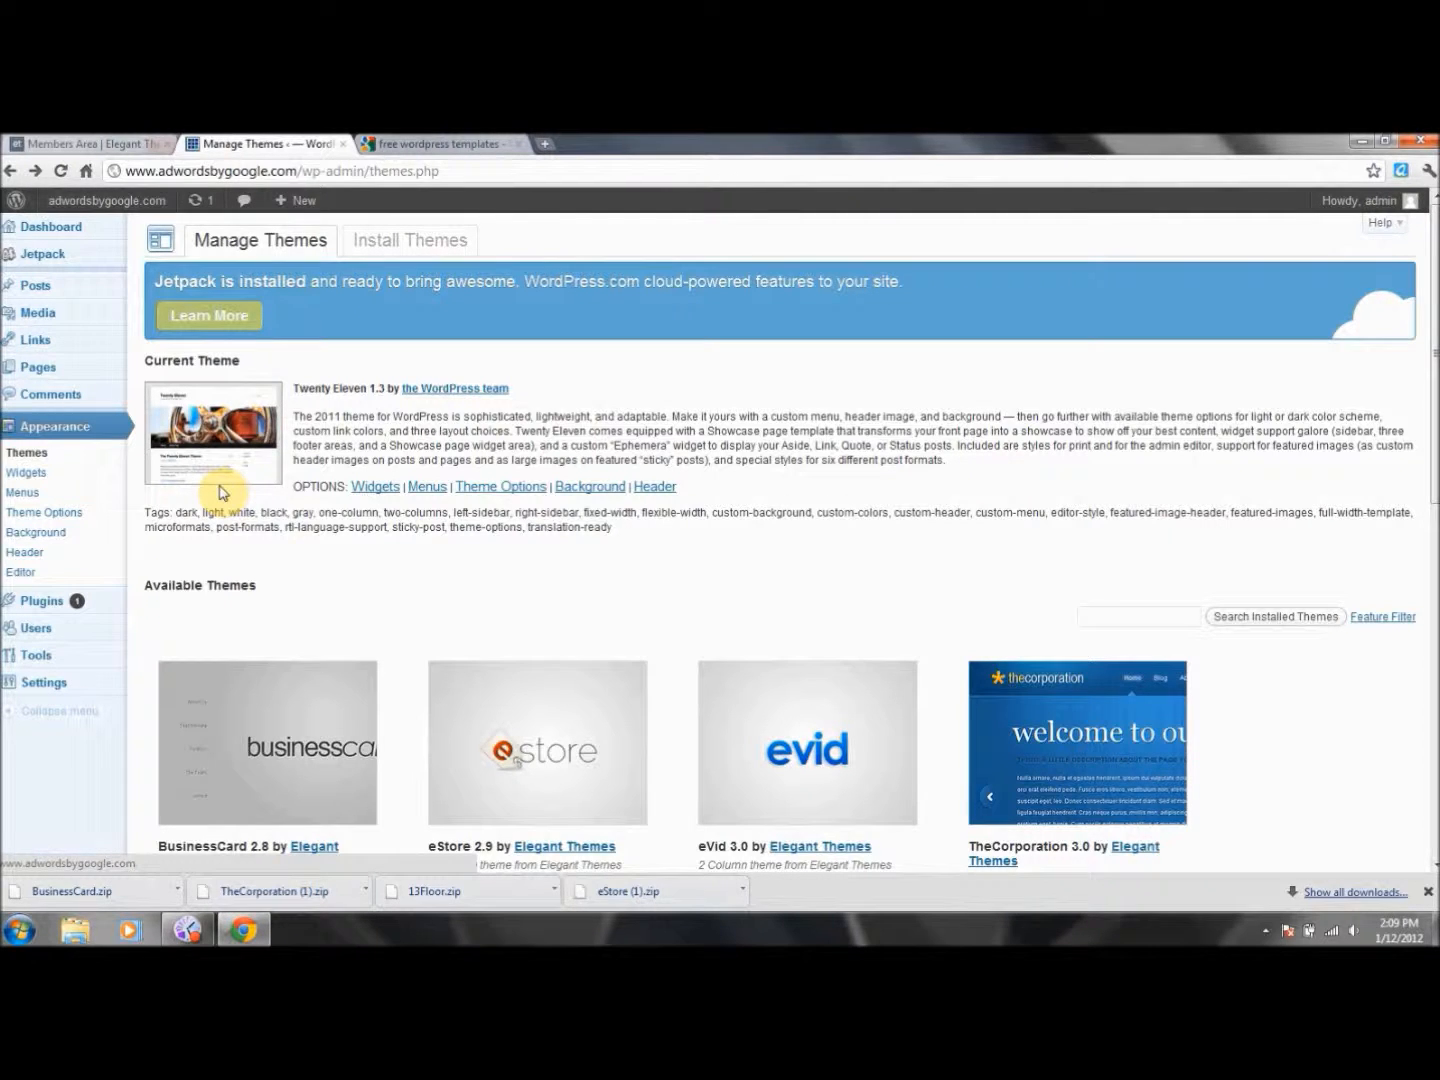
click(431, 142)
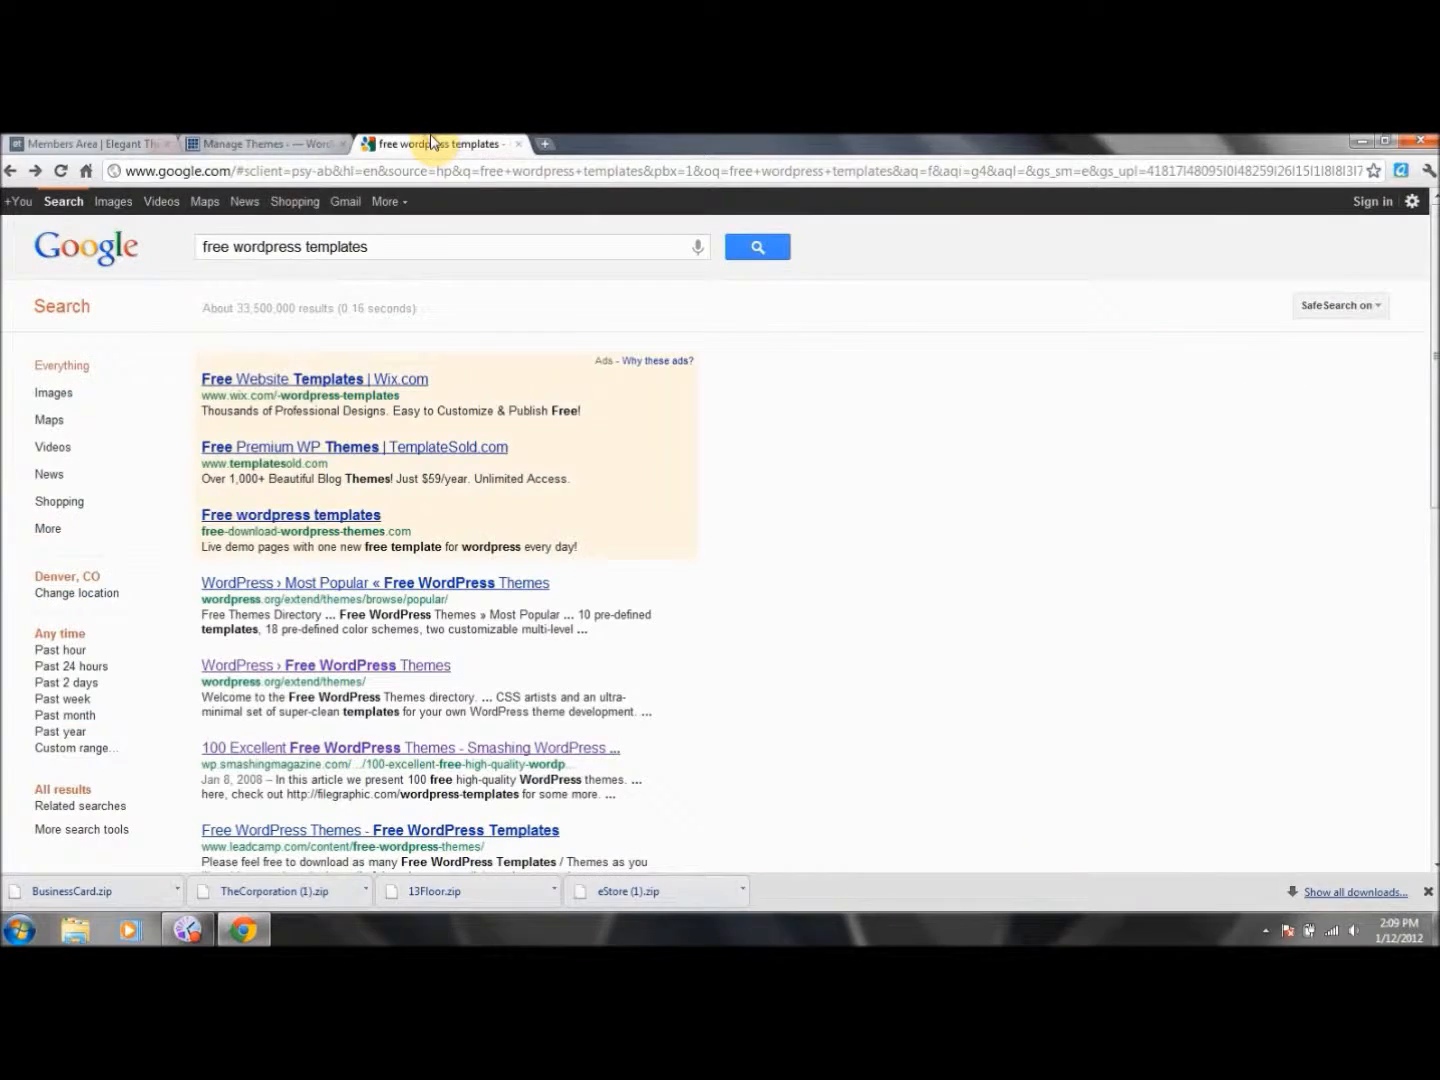
click(248, 141)
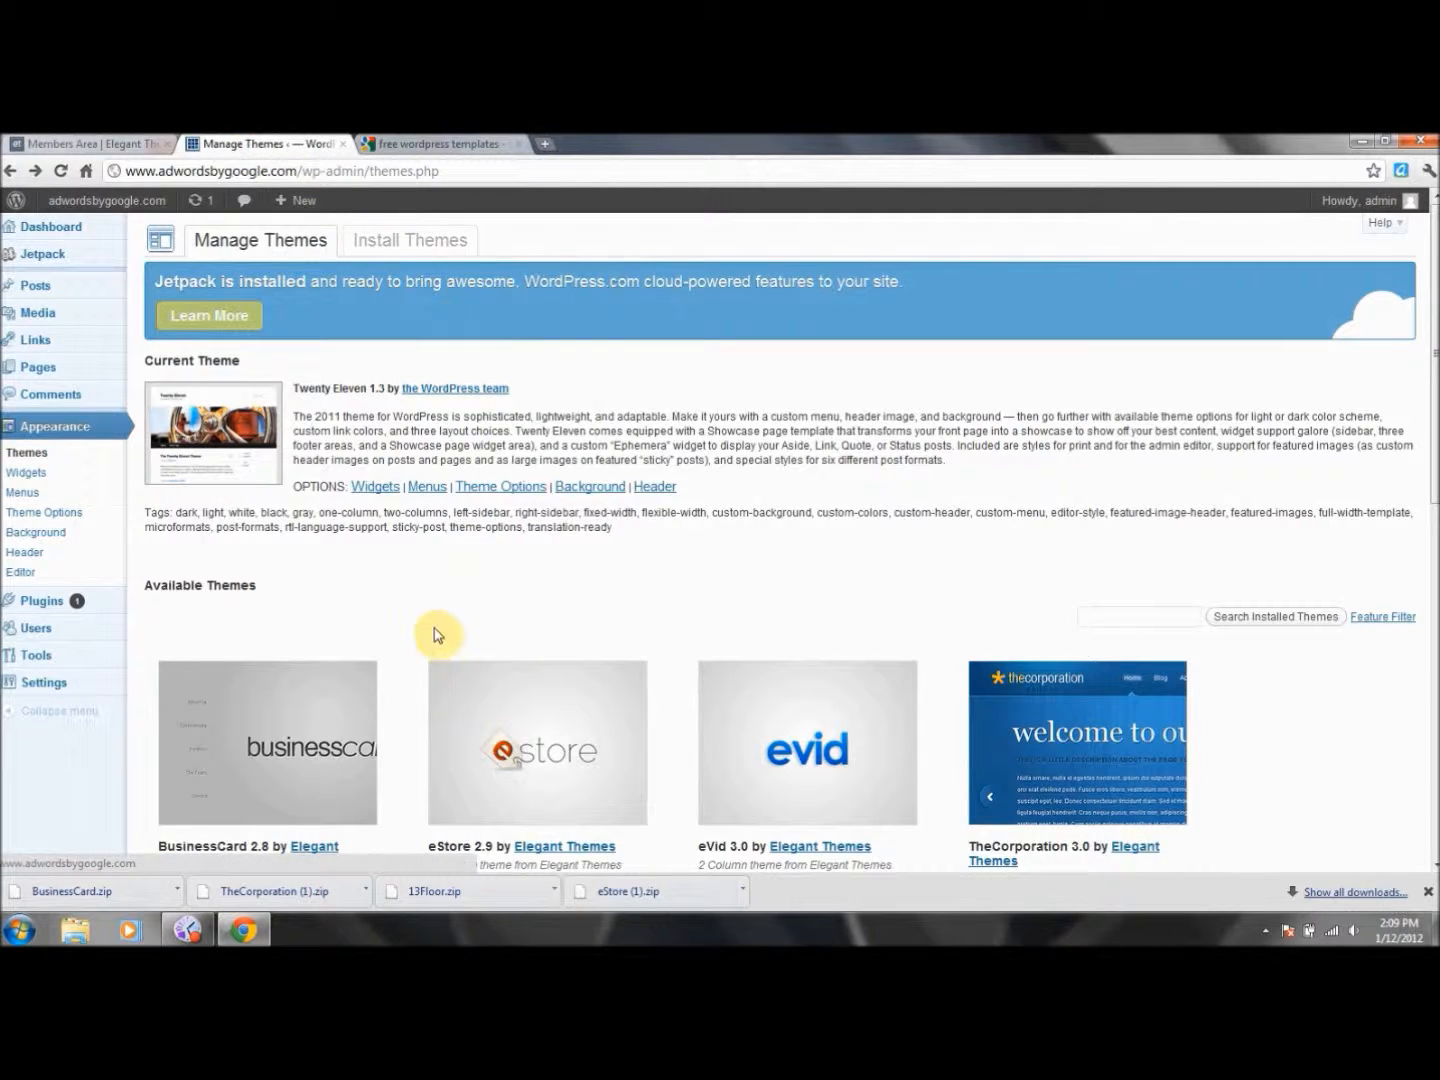
Preview and close BusinessCard, eStore and eVid, then preview TheCorporation.
scroll(650, 620, down, 2)
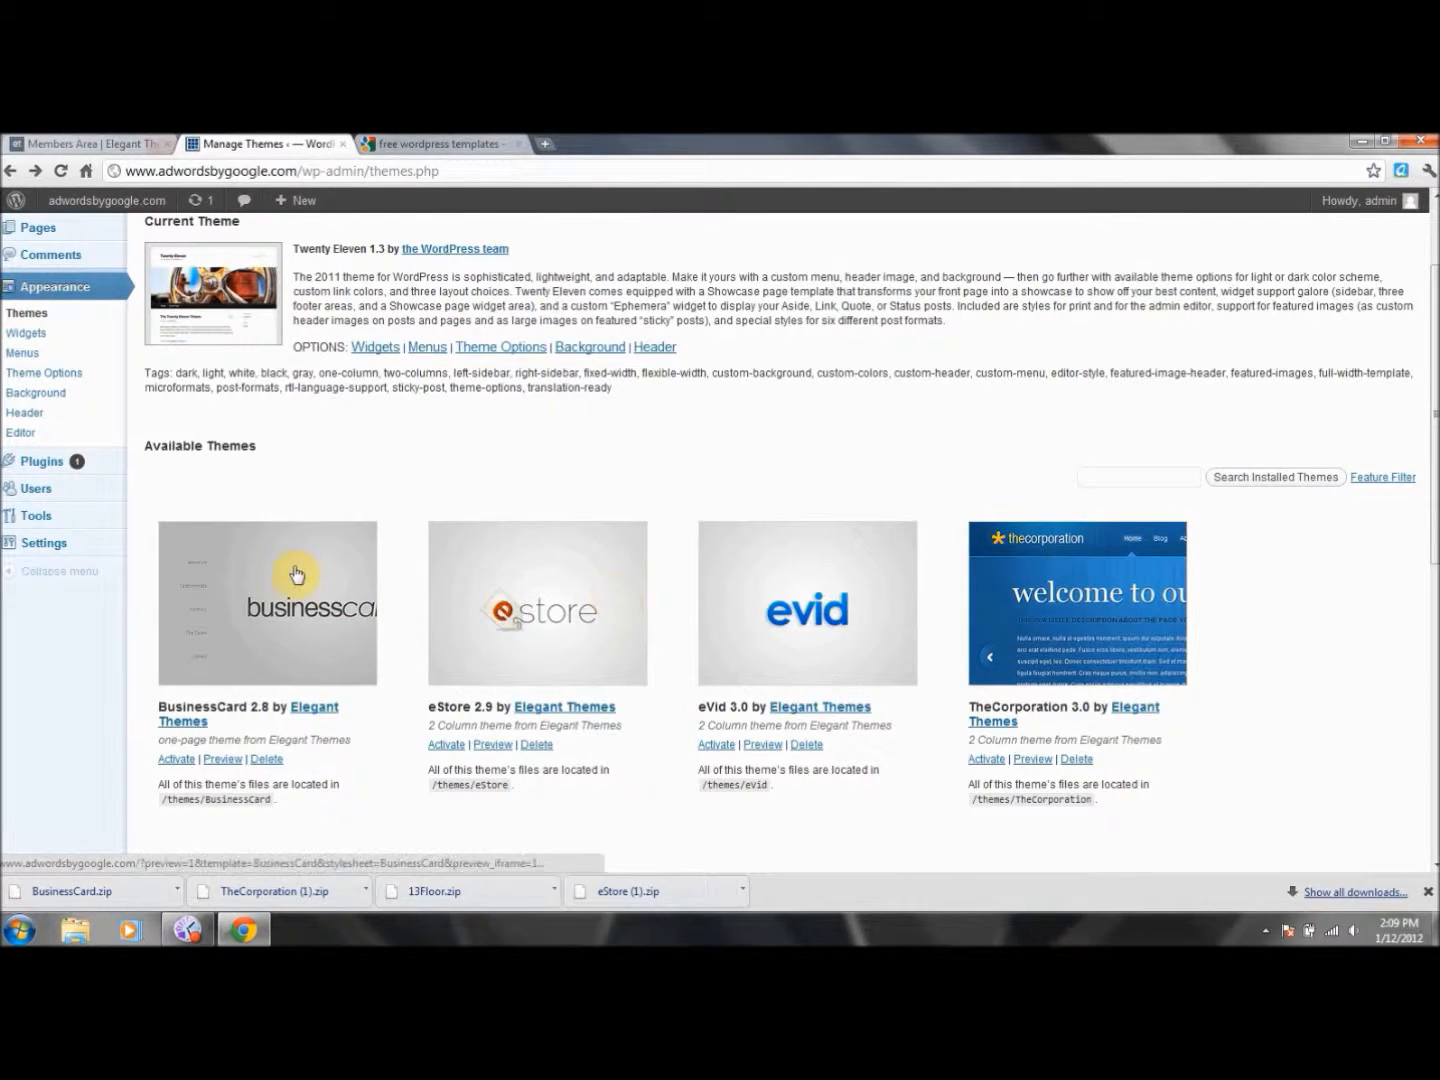
click(224, 760)
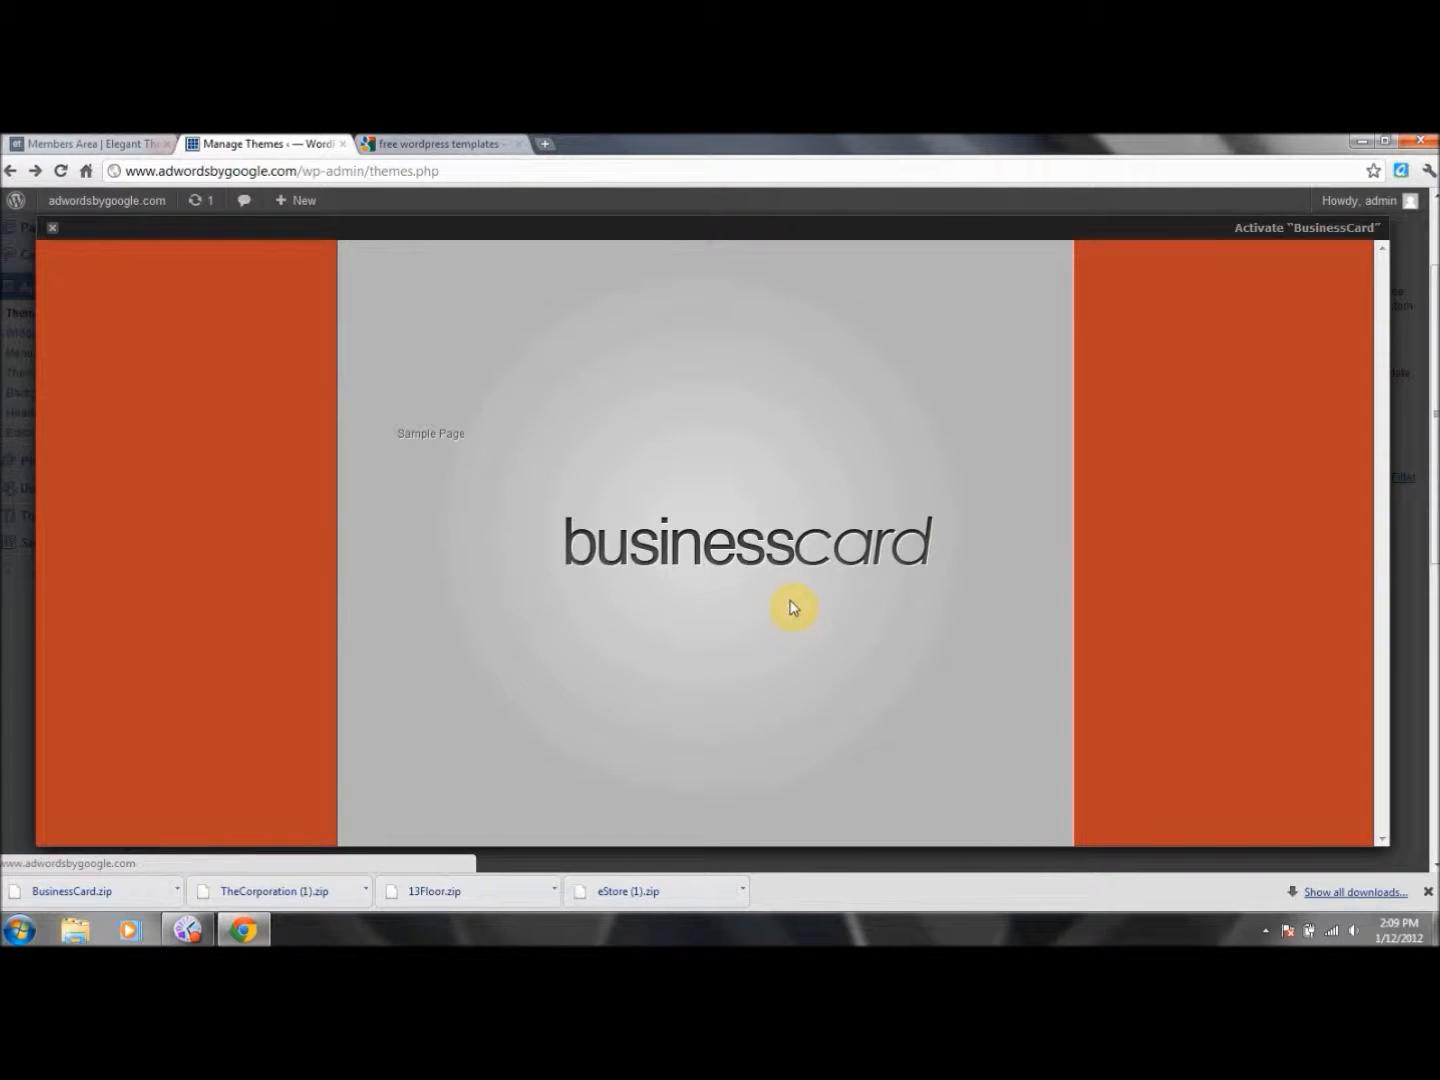
click(53, 237)
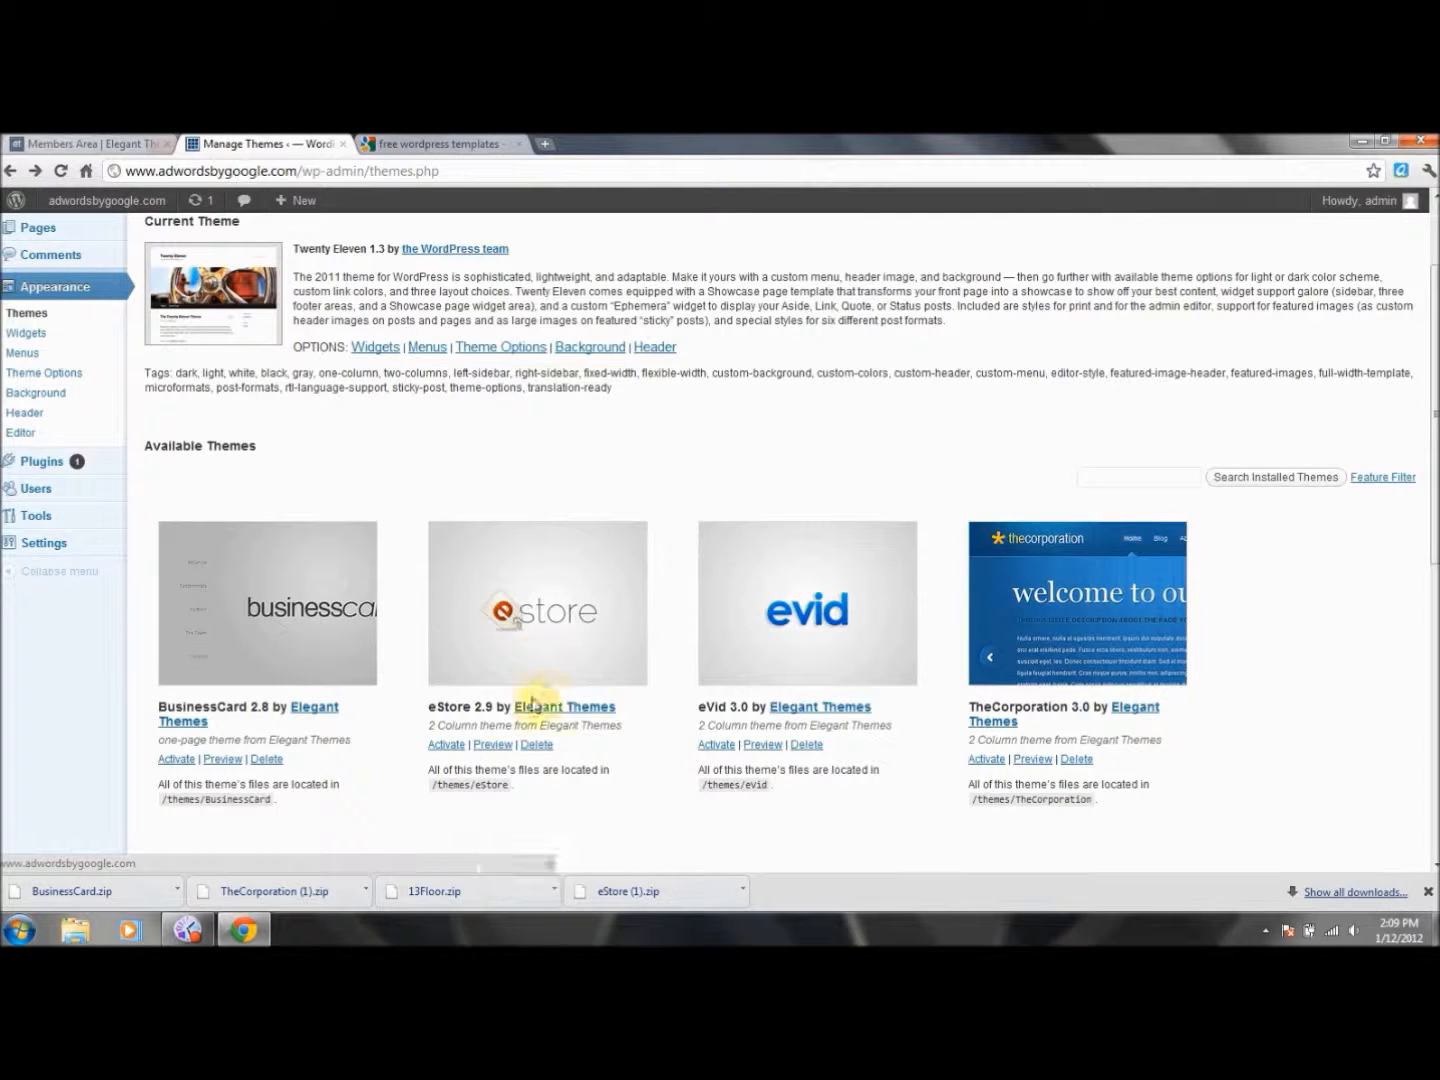
click(490, 745)
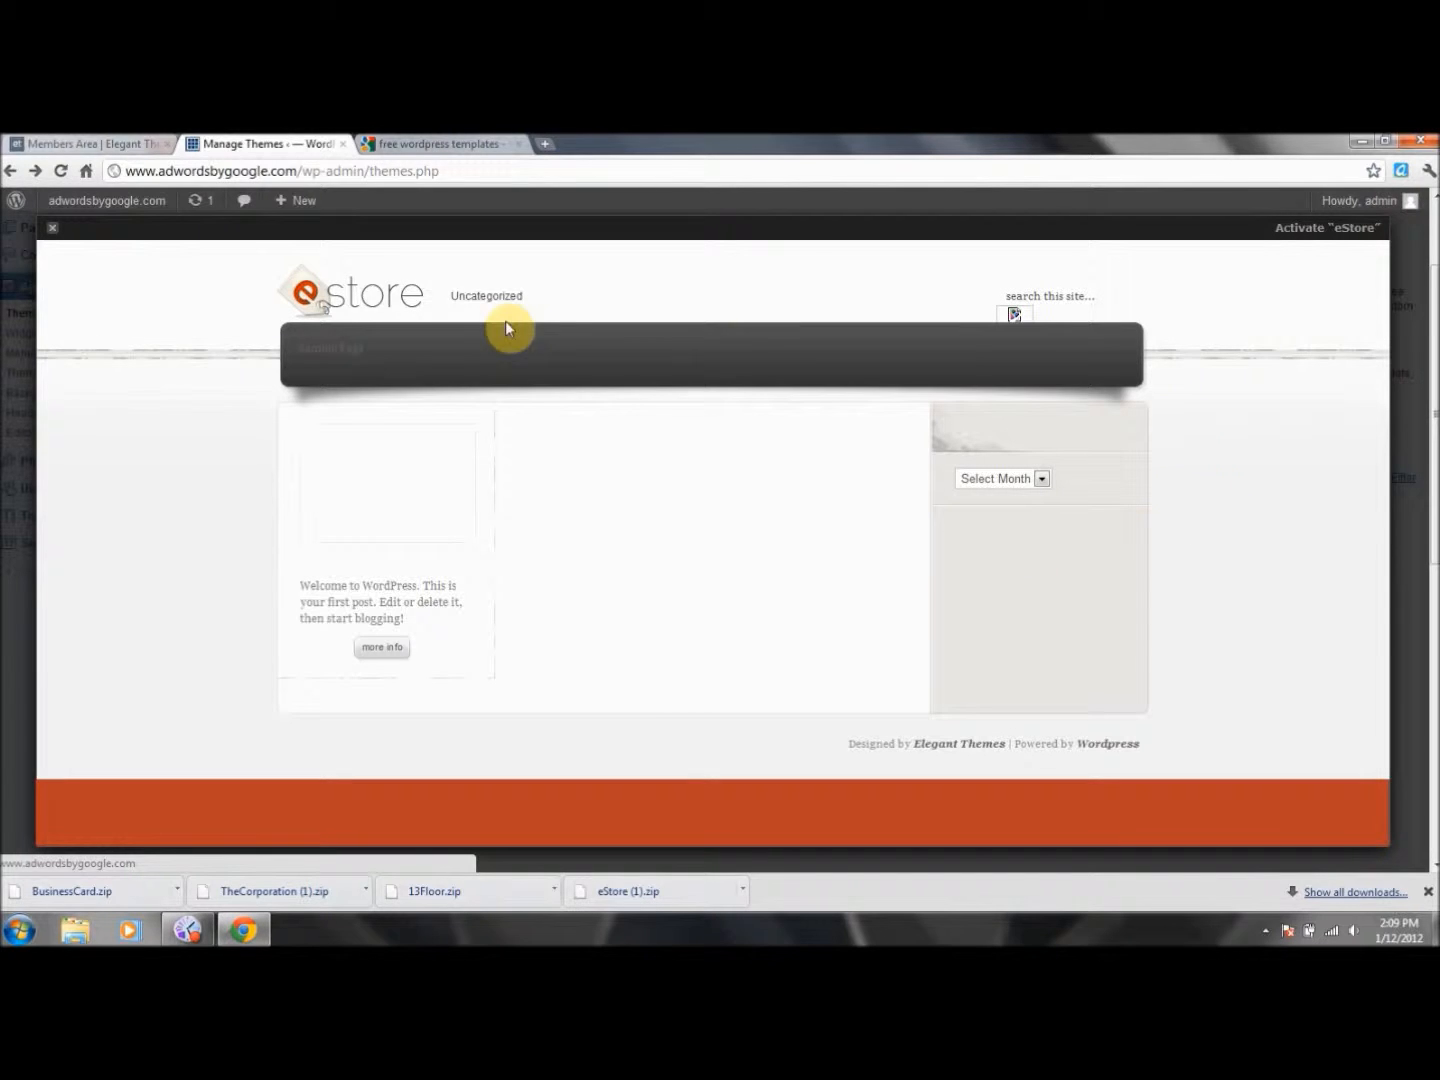
click(52, 228)
click(828, 617)
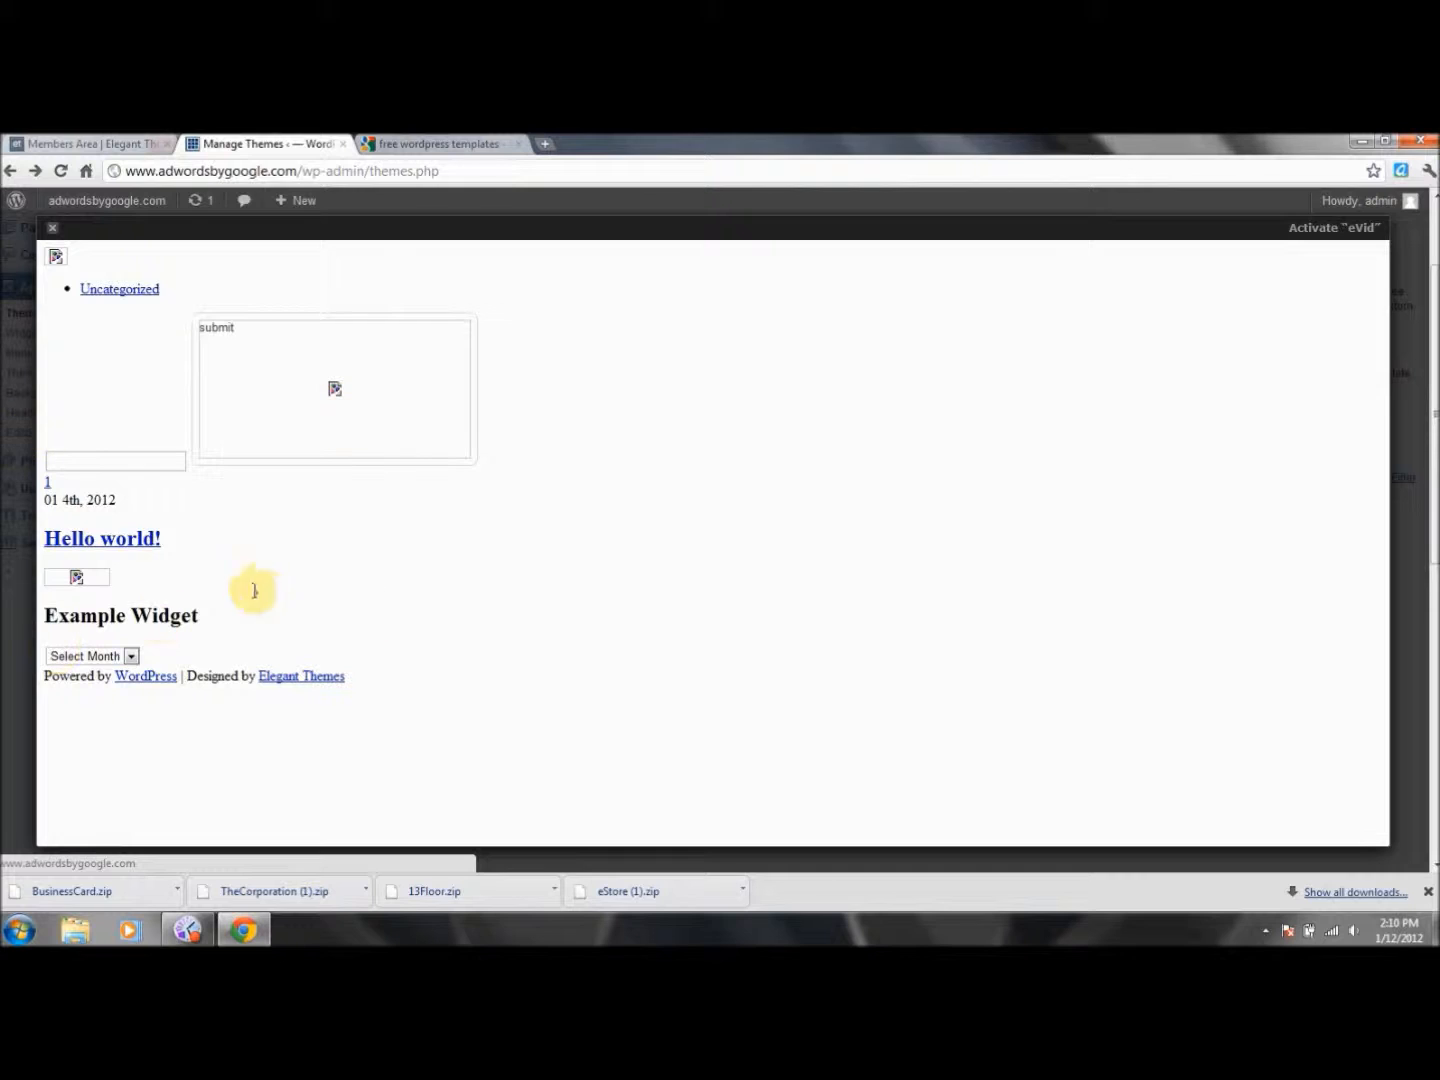
mouse_move(52, 238)
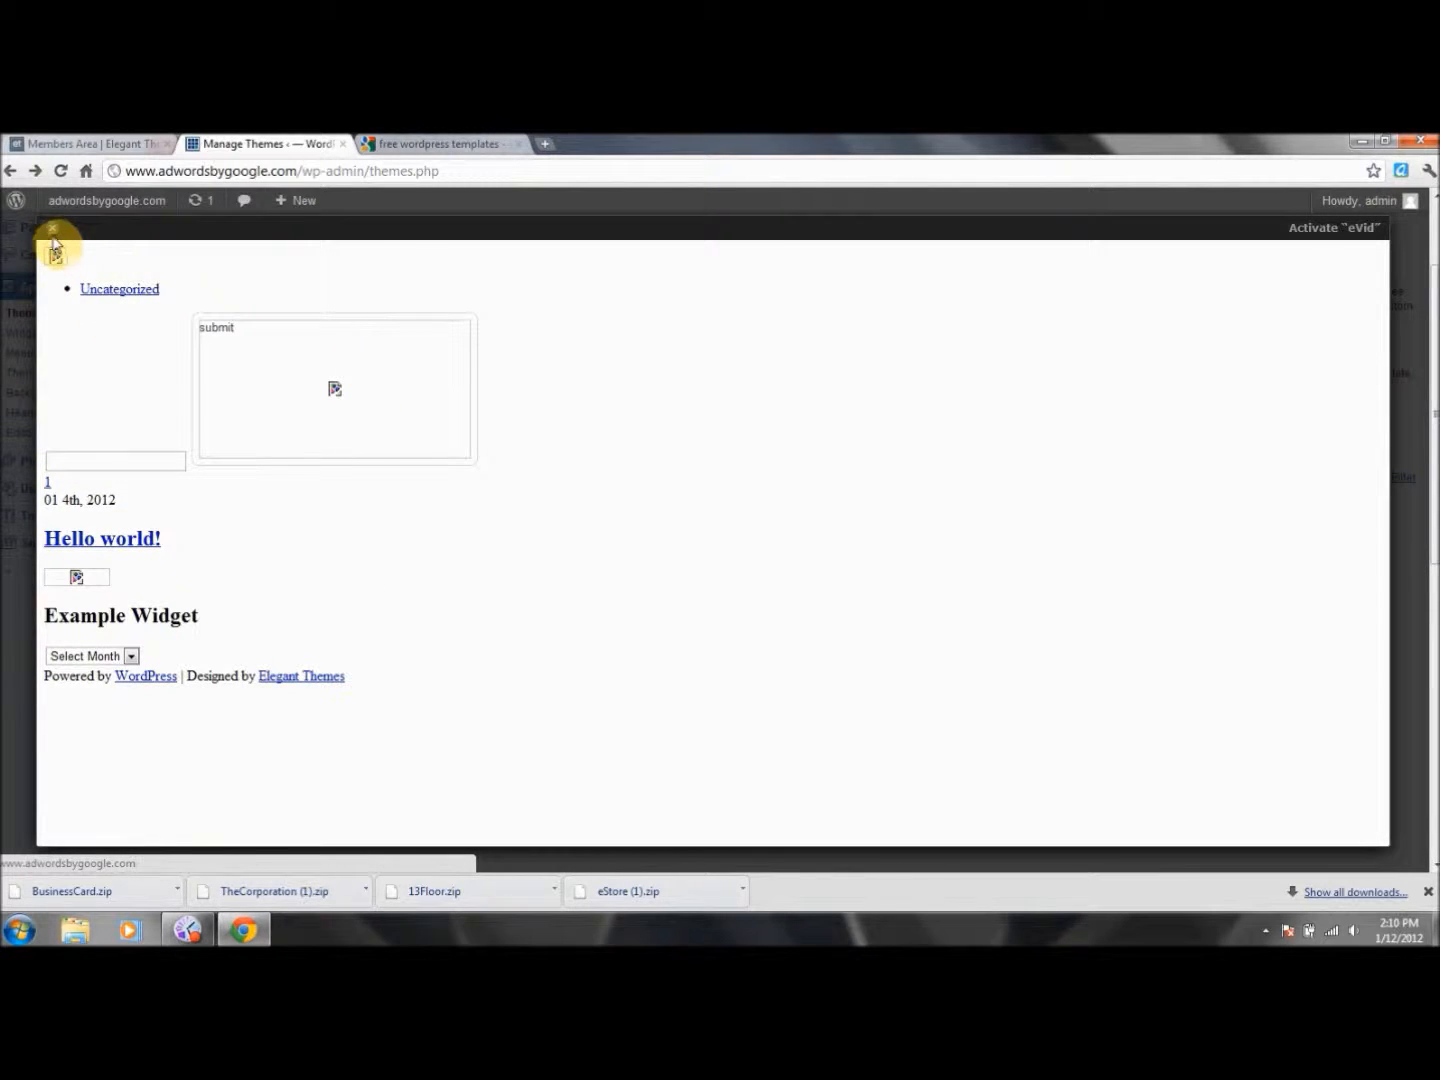
click(52, 236)
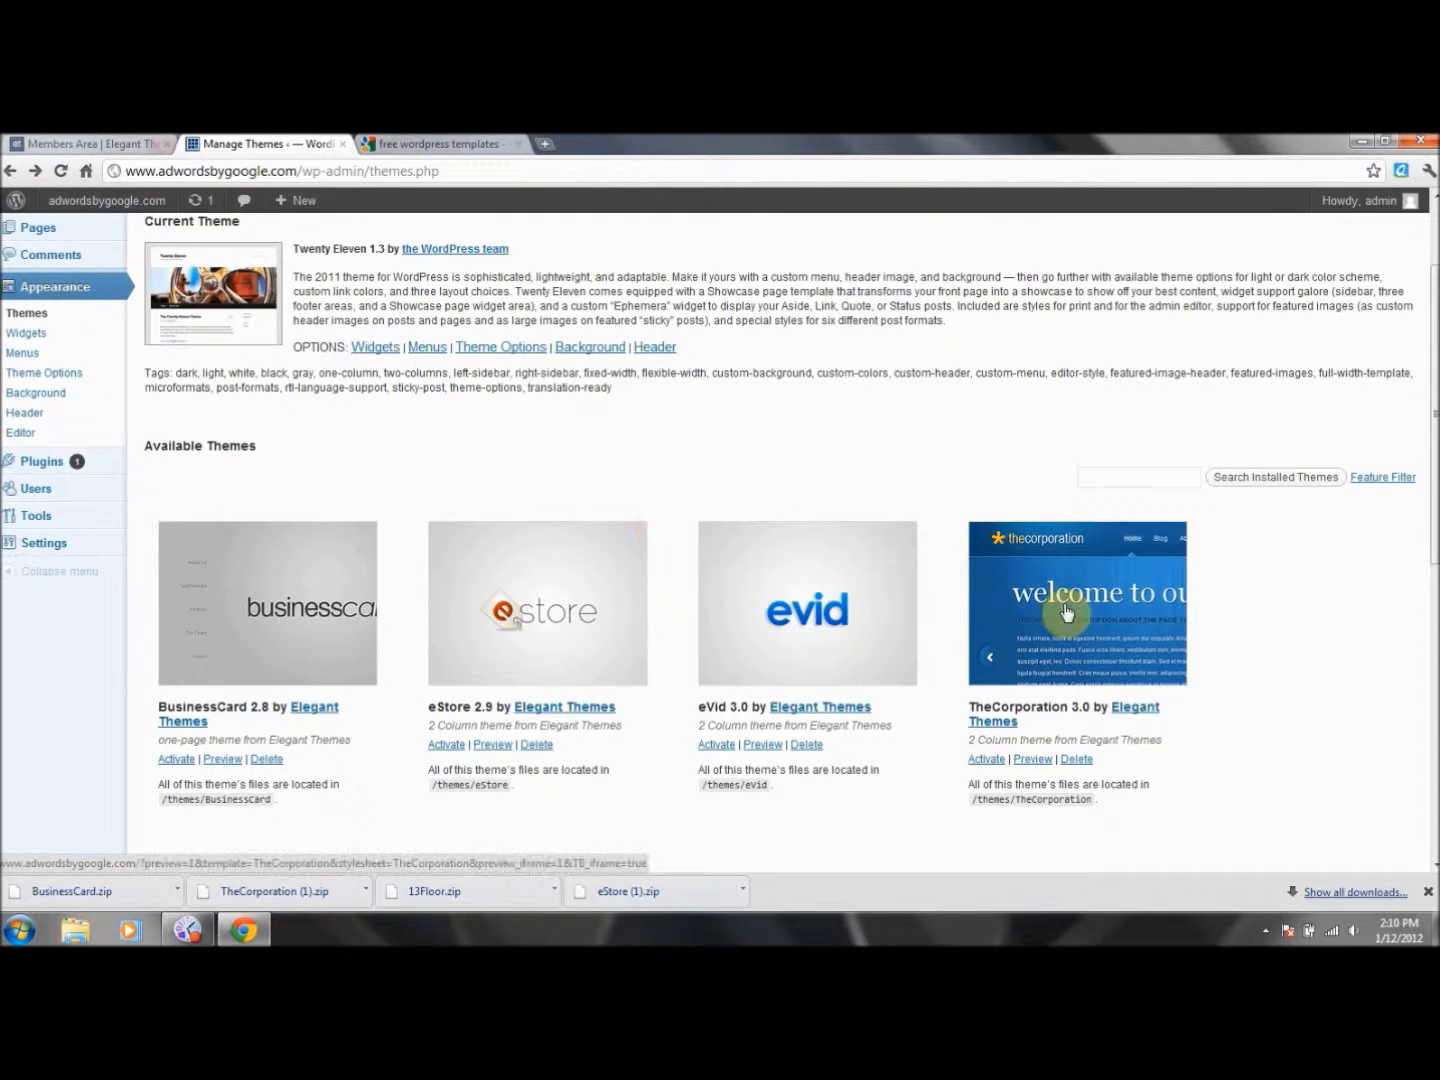
click(1035, 761)
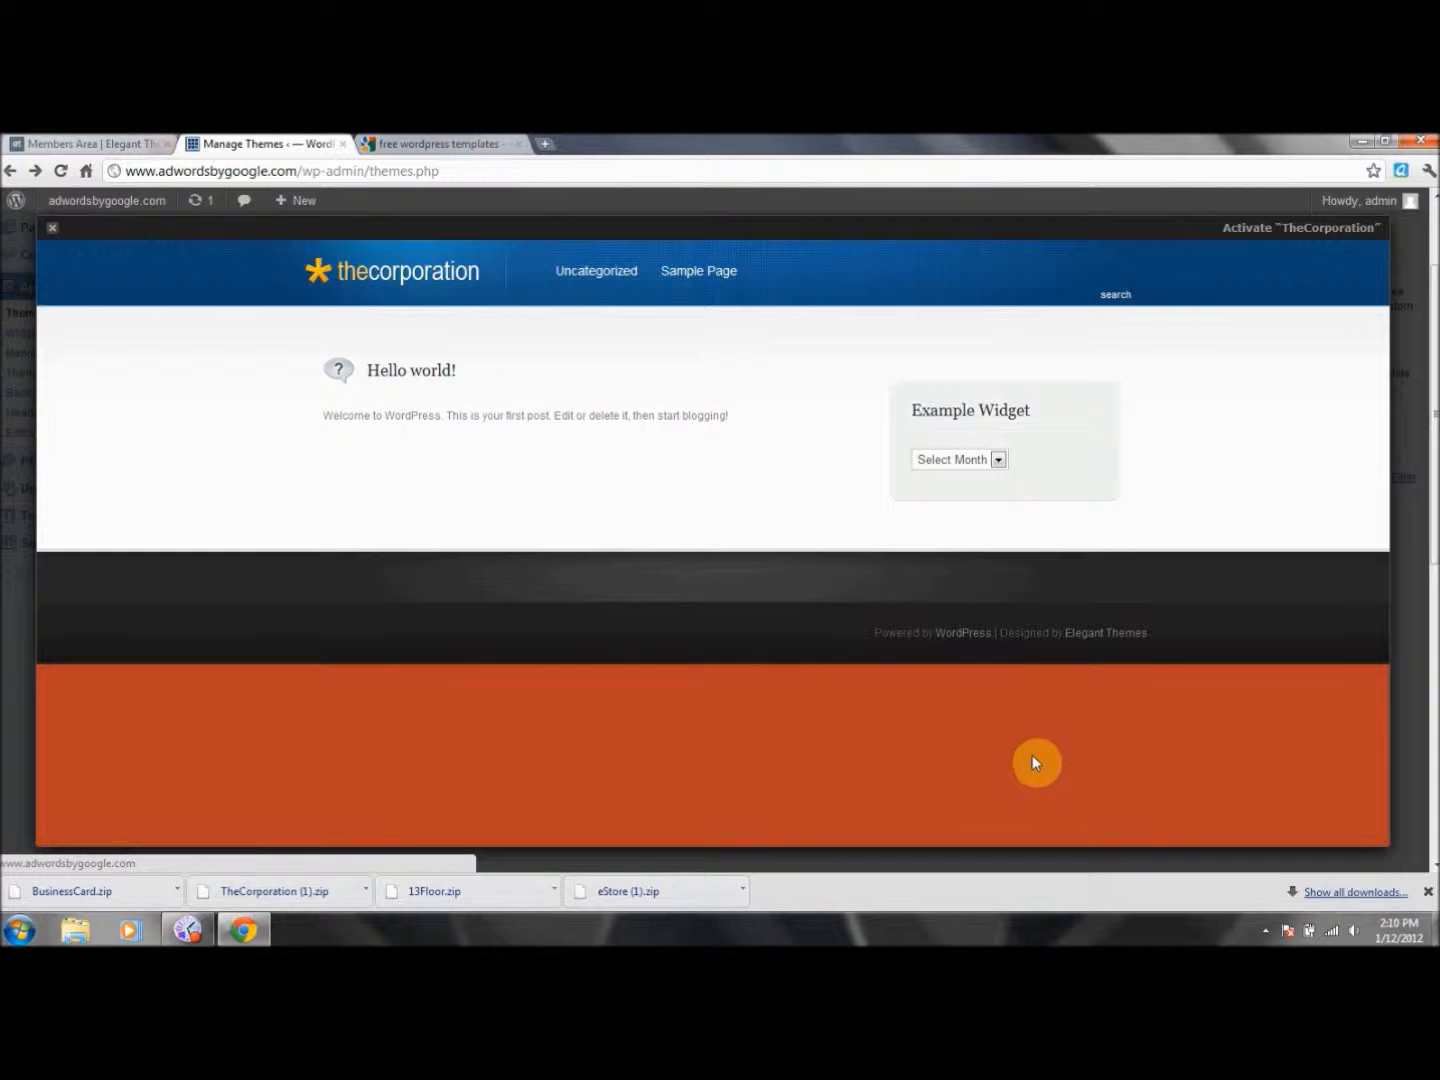
Leave the preview and activate the eStore 2.9 theme from Appearance > Themes.
click(12, 172)
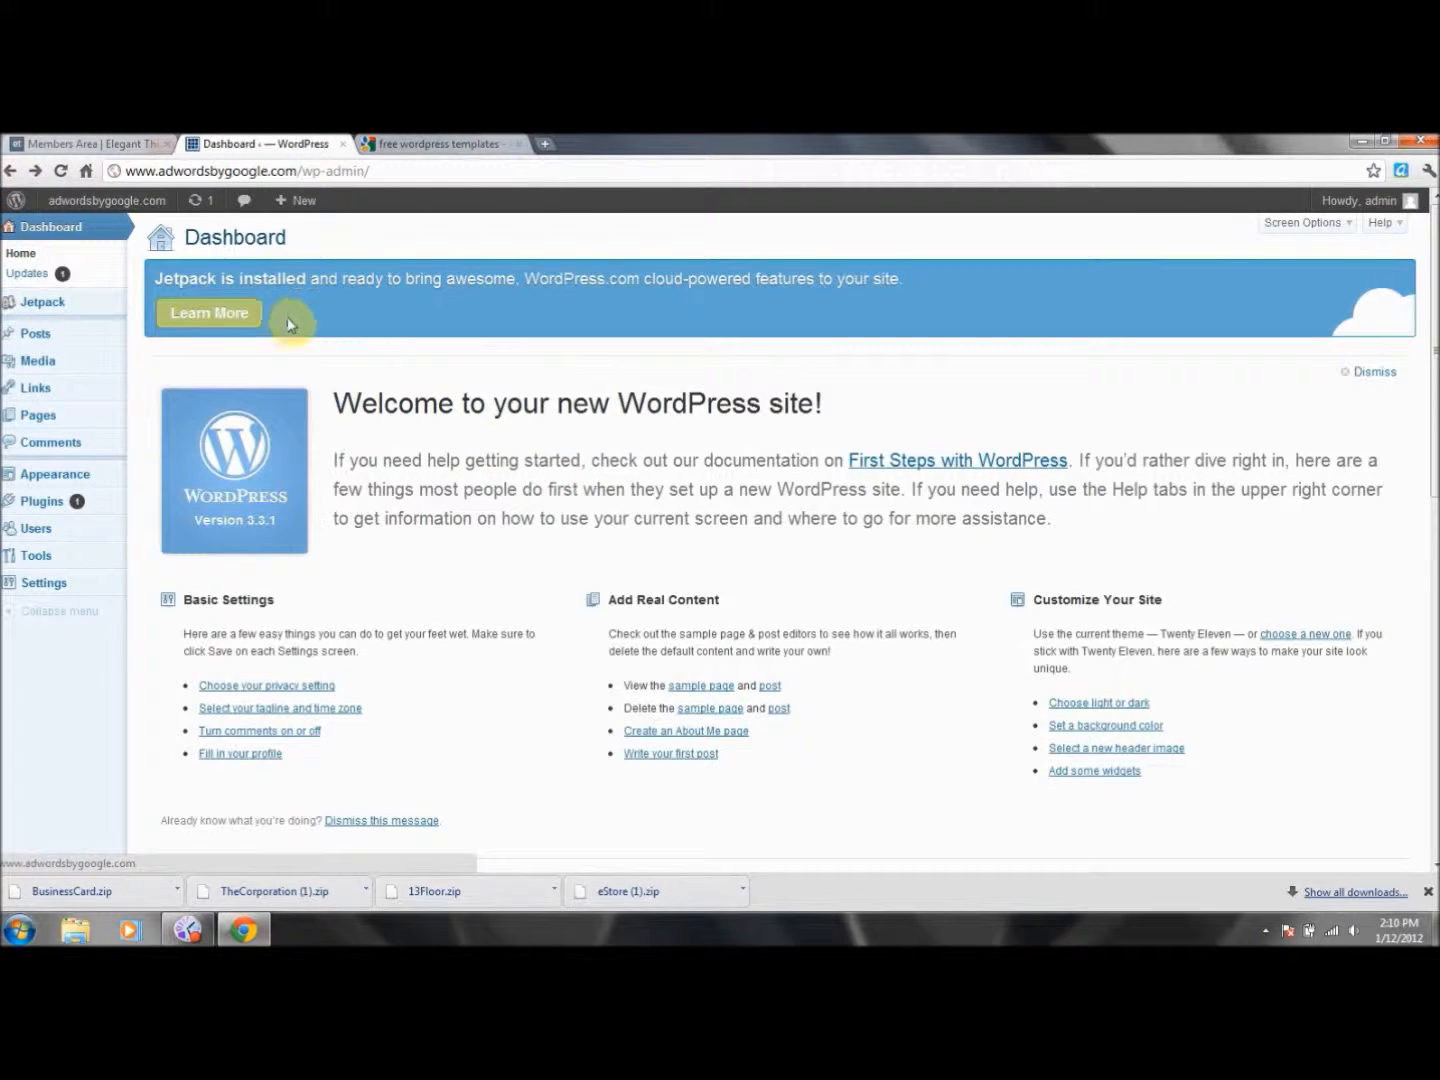
click(47, 479)
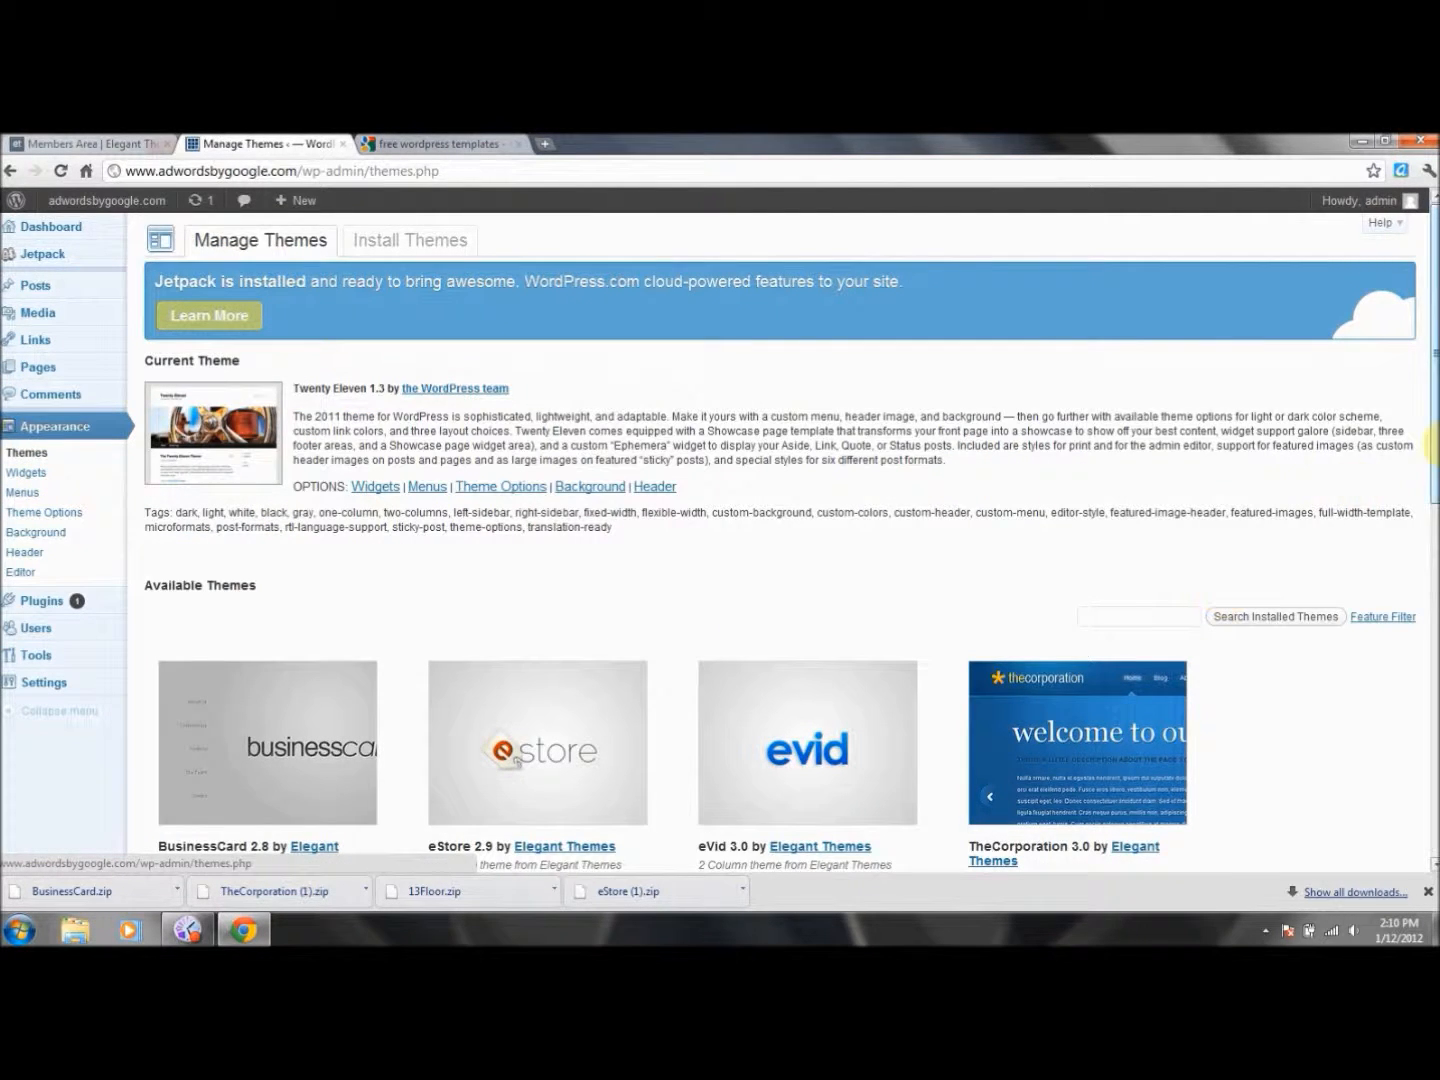
scroll(1432, 437, down, 2)
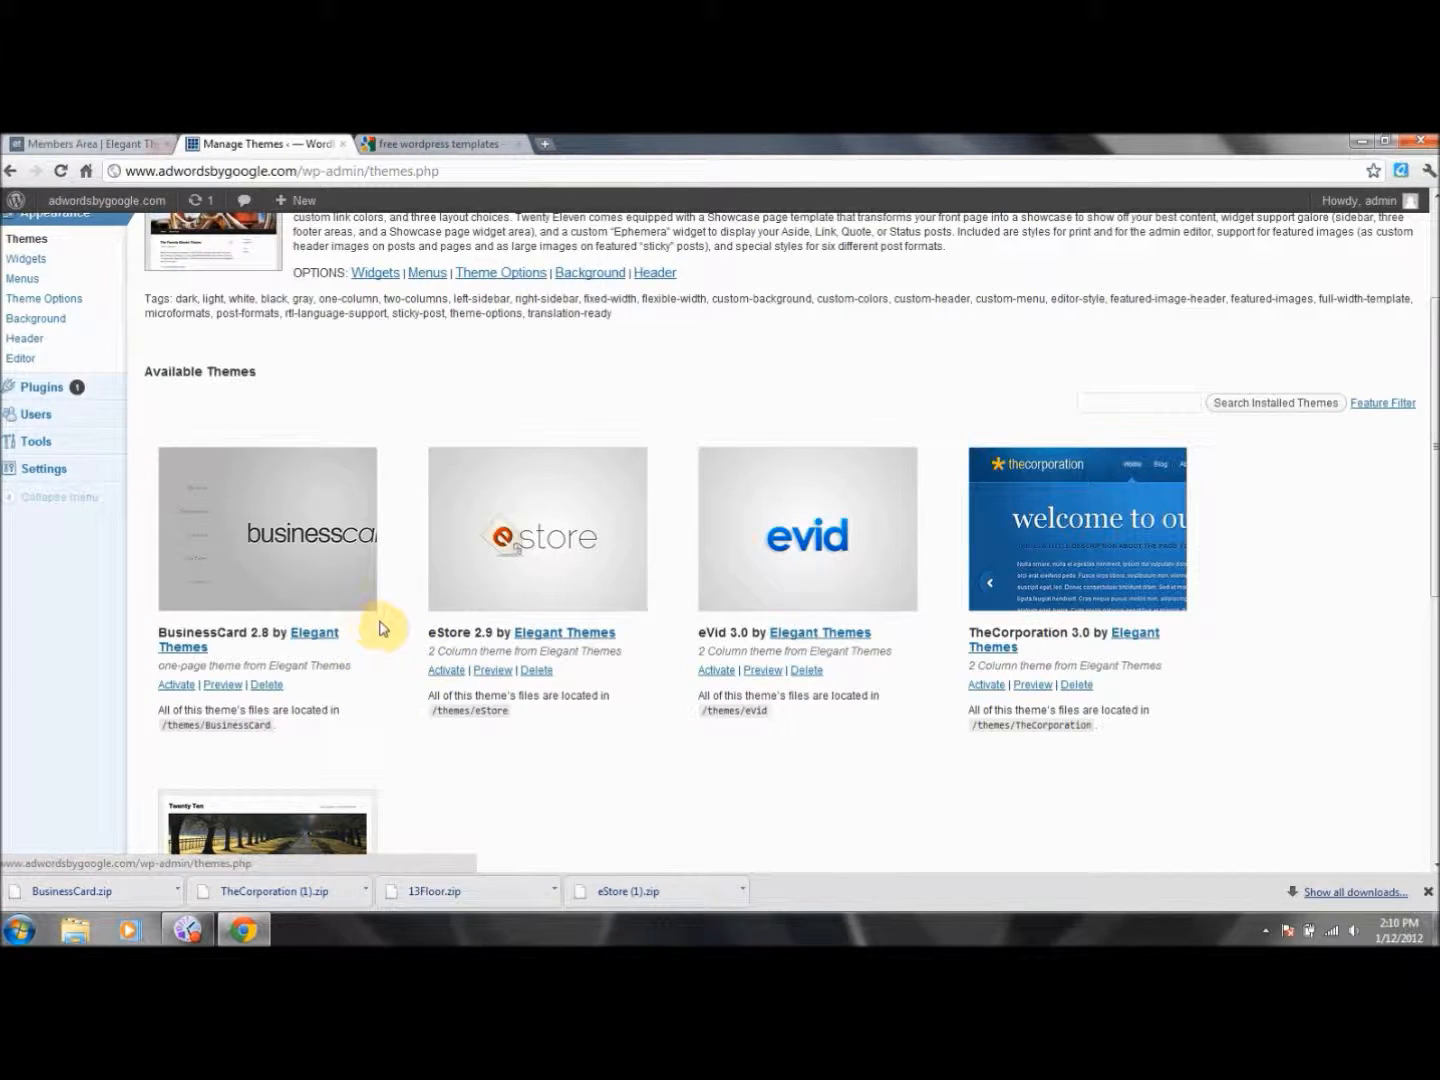
click(441, 671)
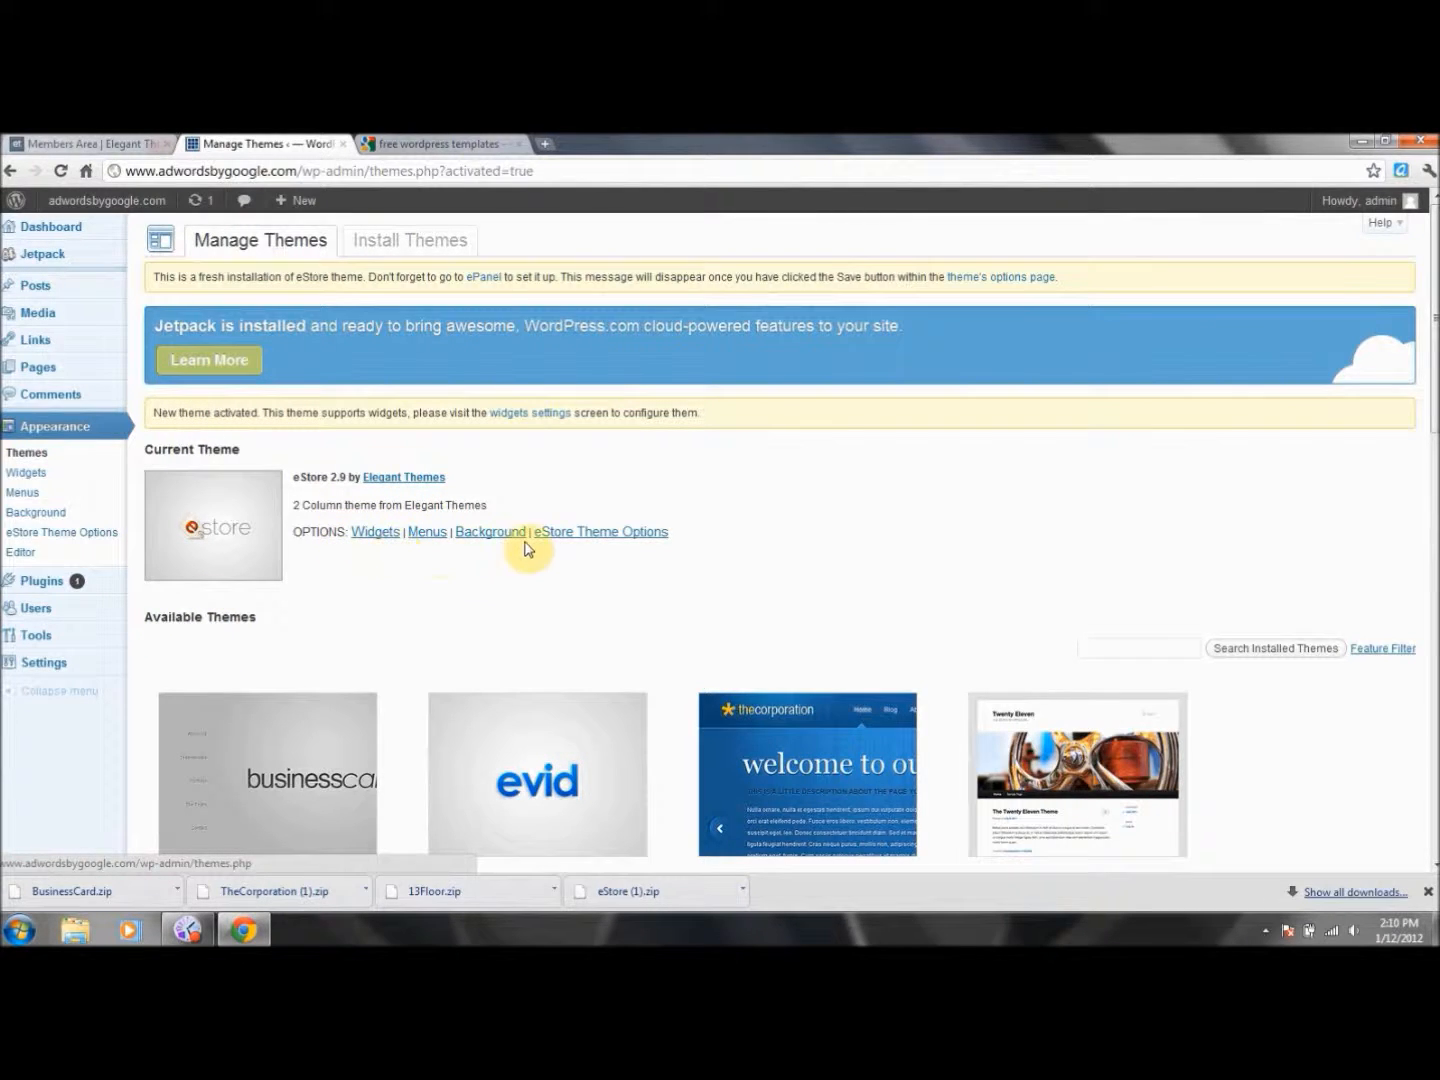
Delete the BusinessCard, Twenty Ten and Twenty Eleven themes, confirming each deletion.
drag(1434, 318, 1434, 420)
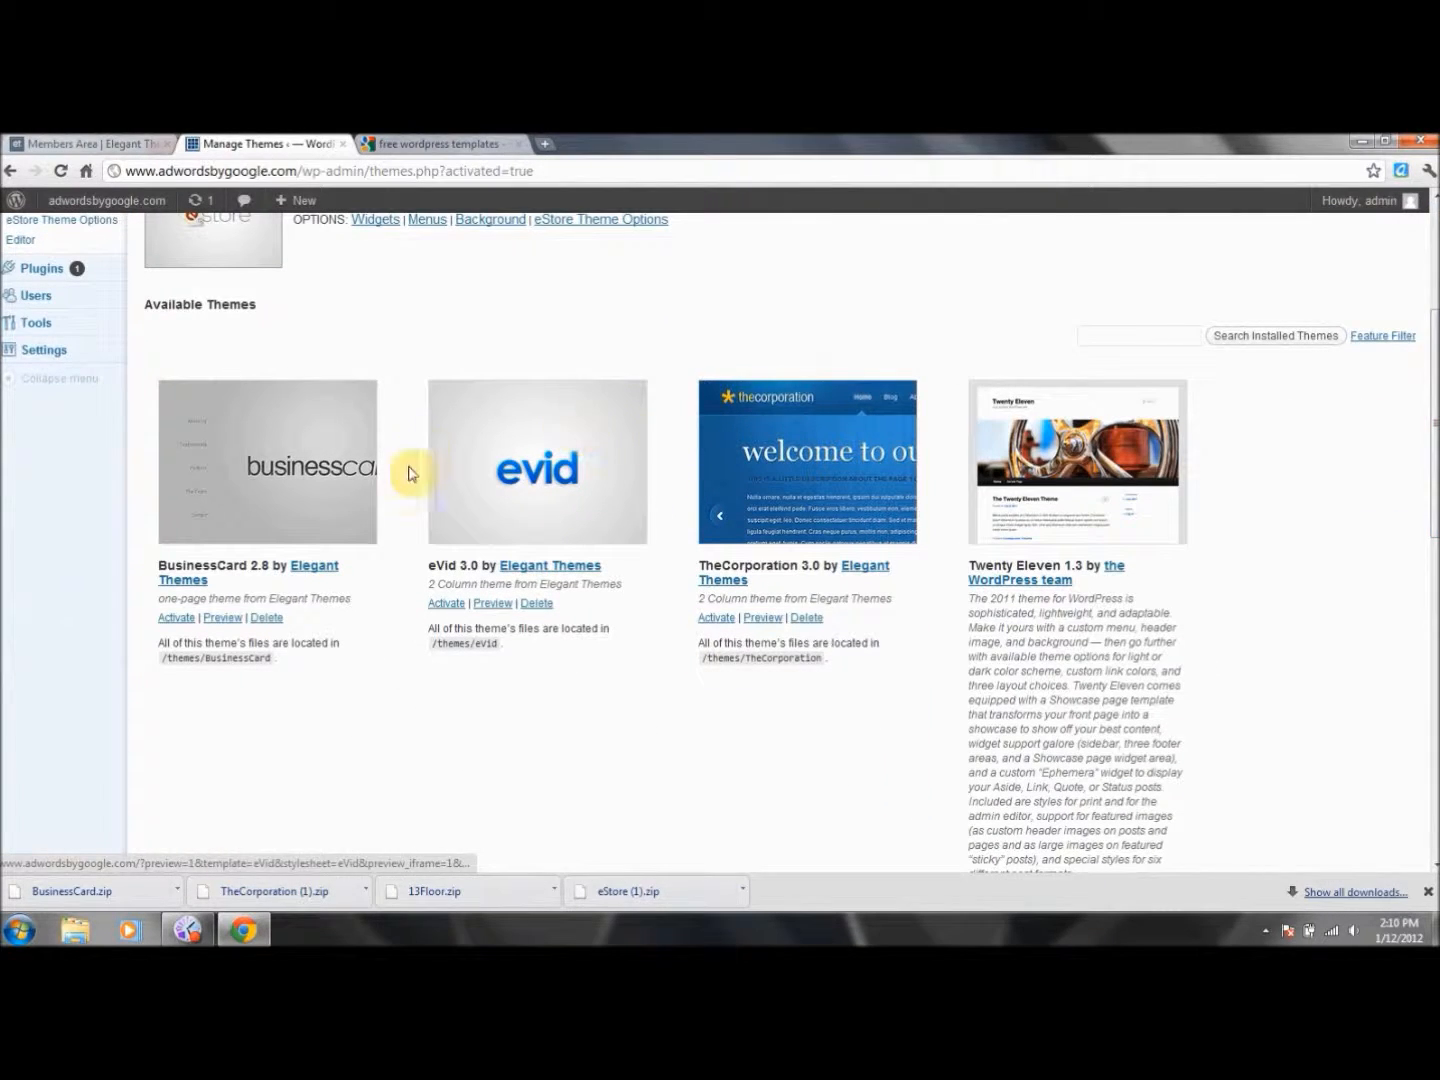
click(266, 617)
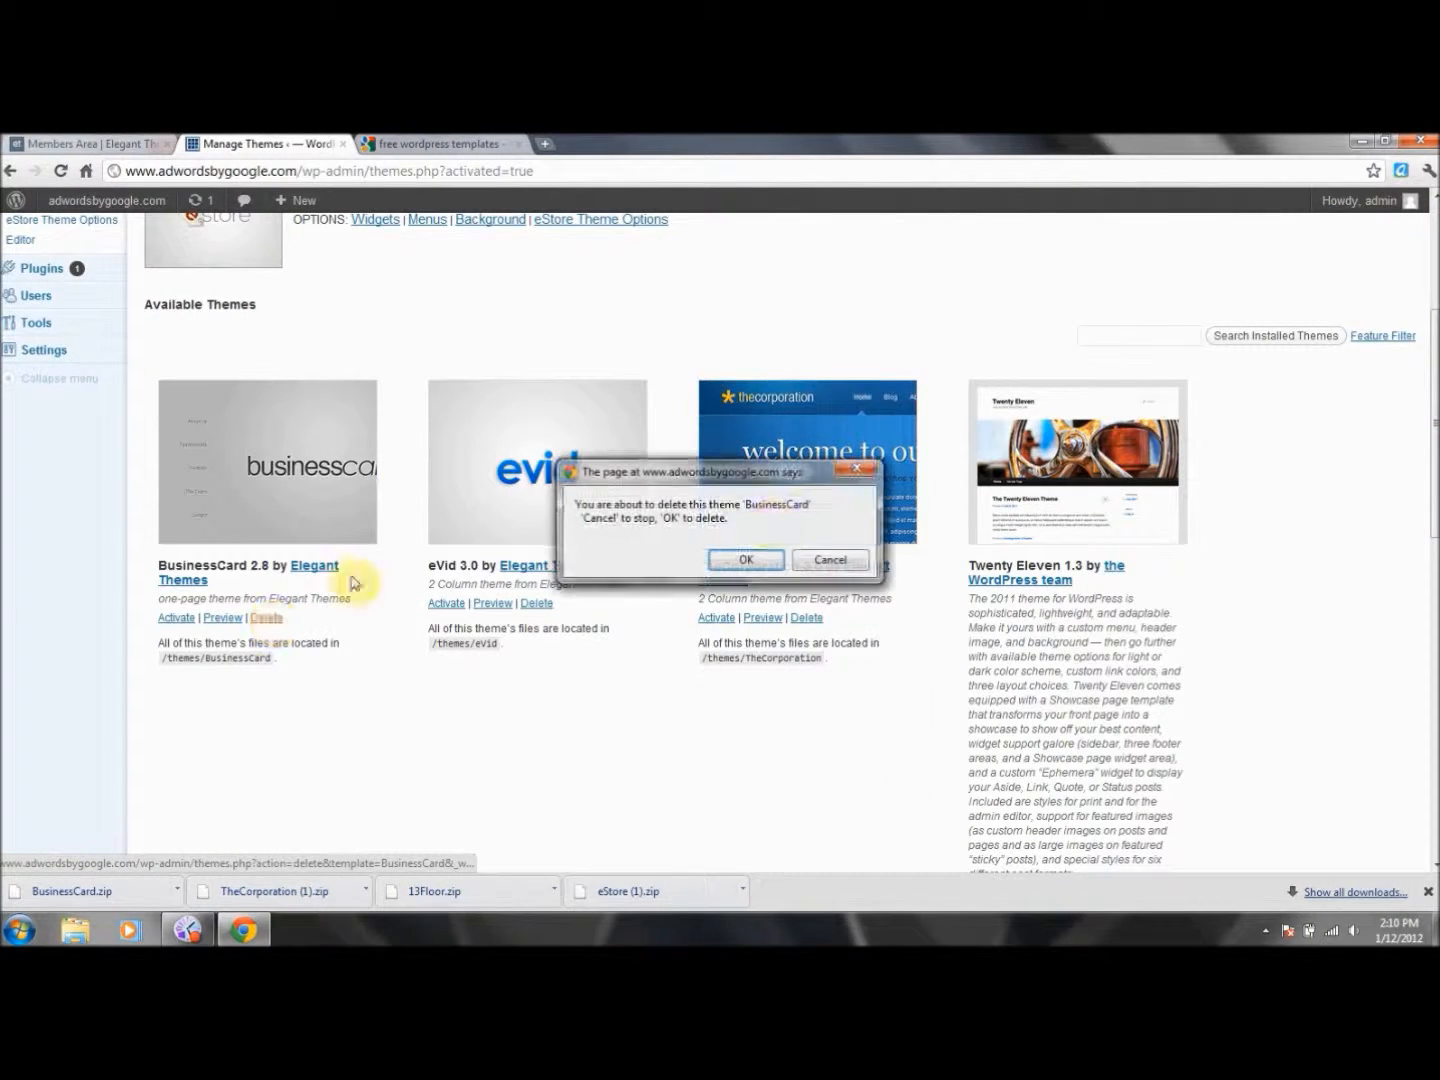
click(746, 560)
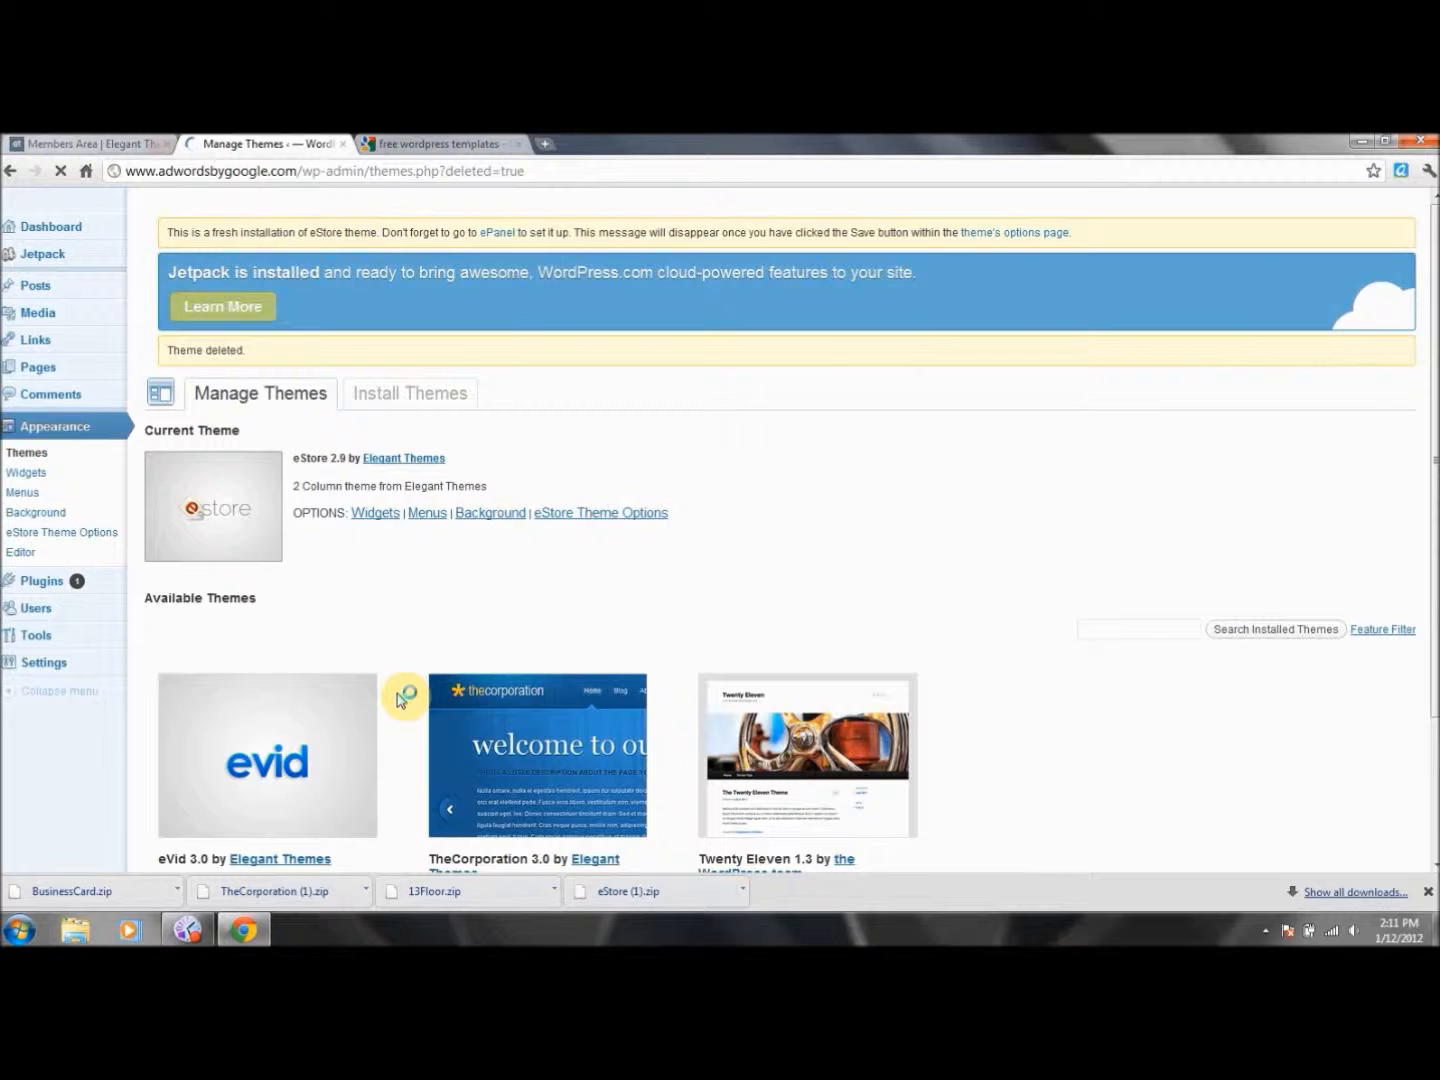
drag(1435, 373, 1434, 533)
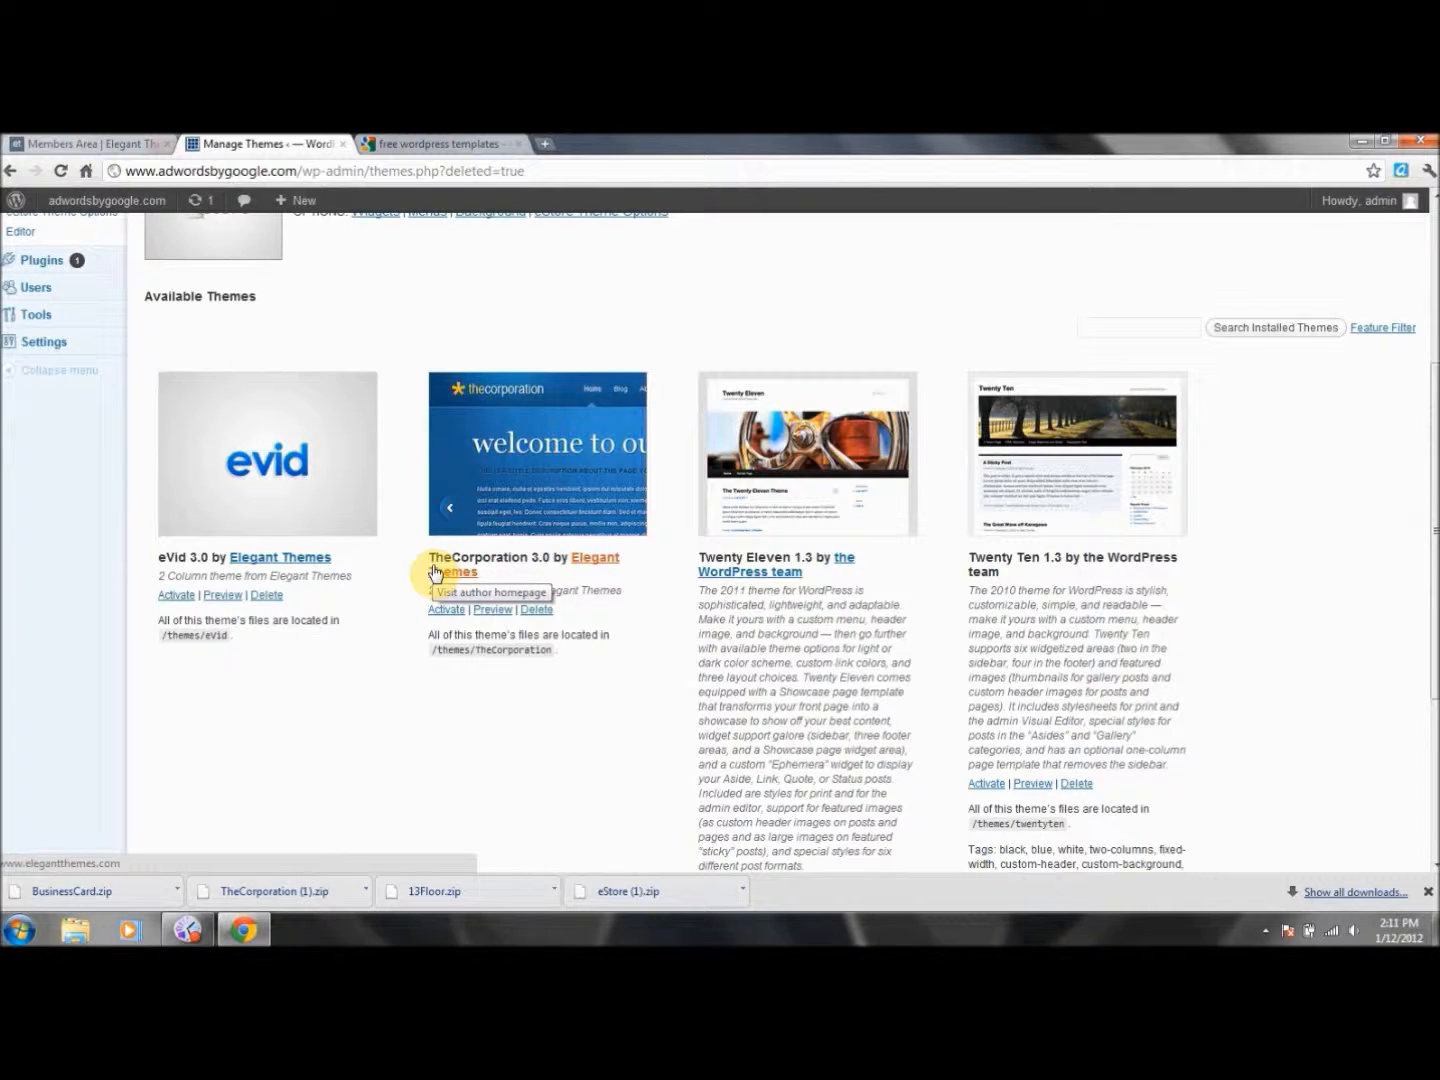
click(1076, 785)
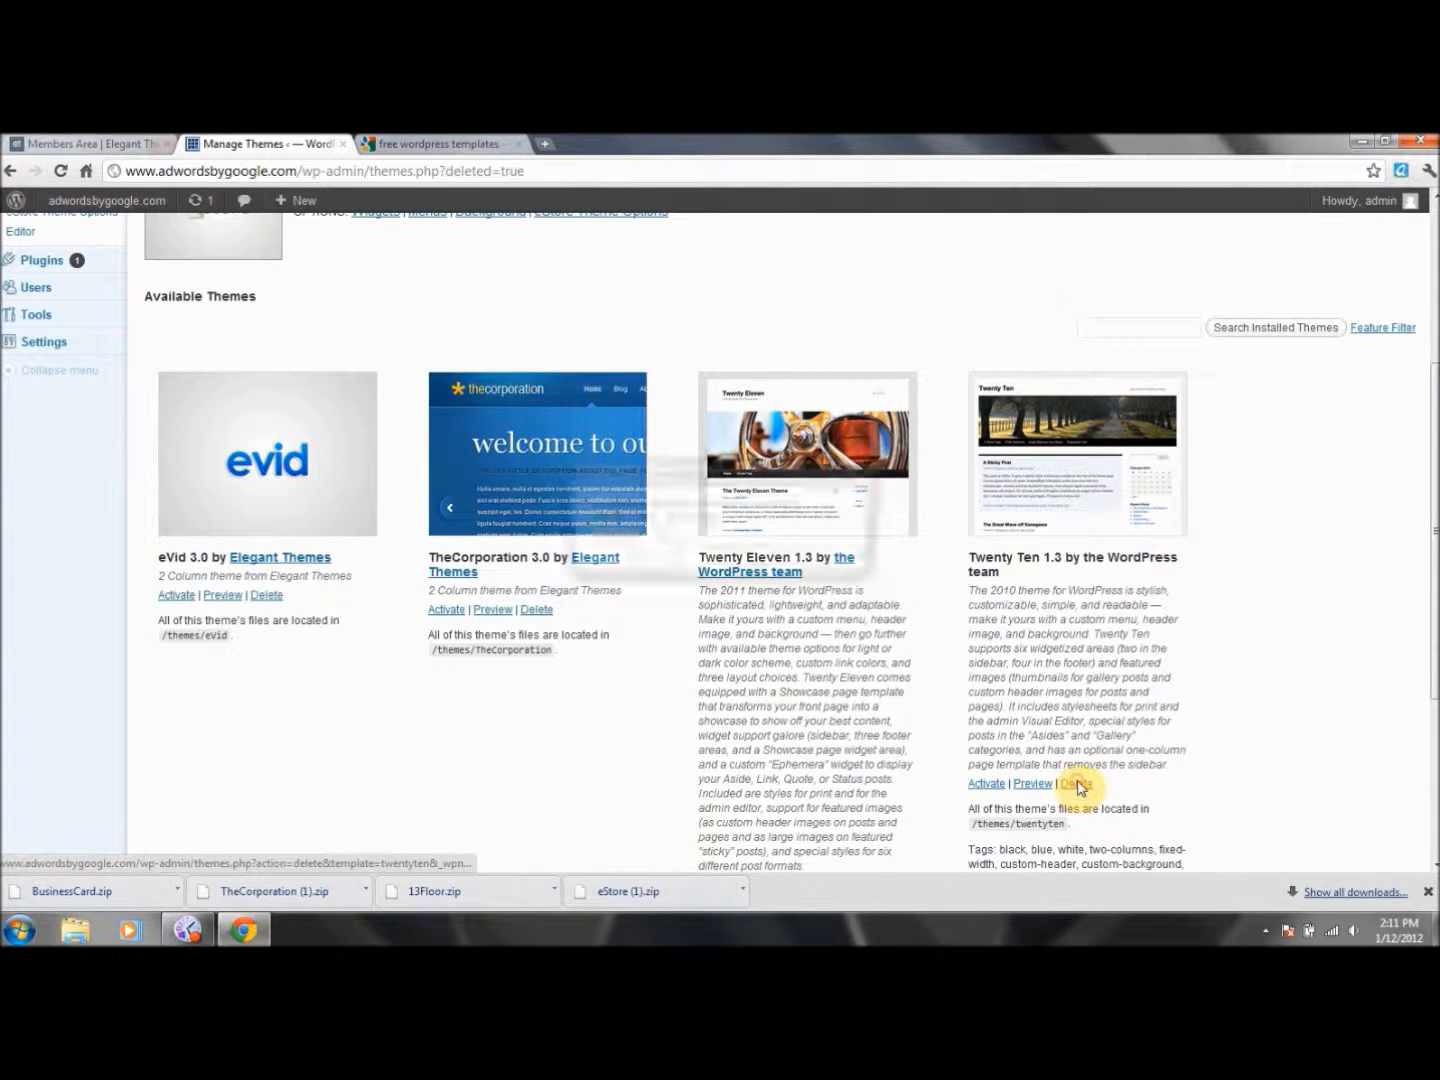
click(765, 565)
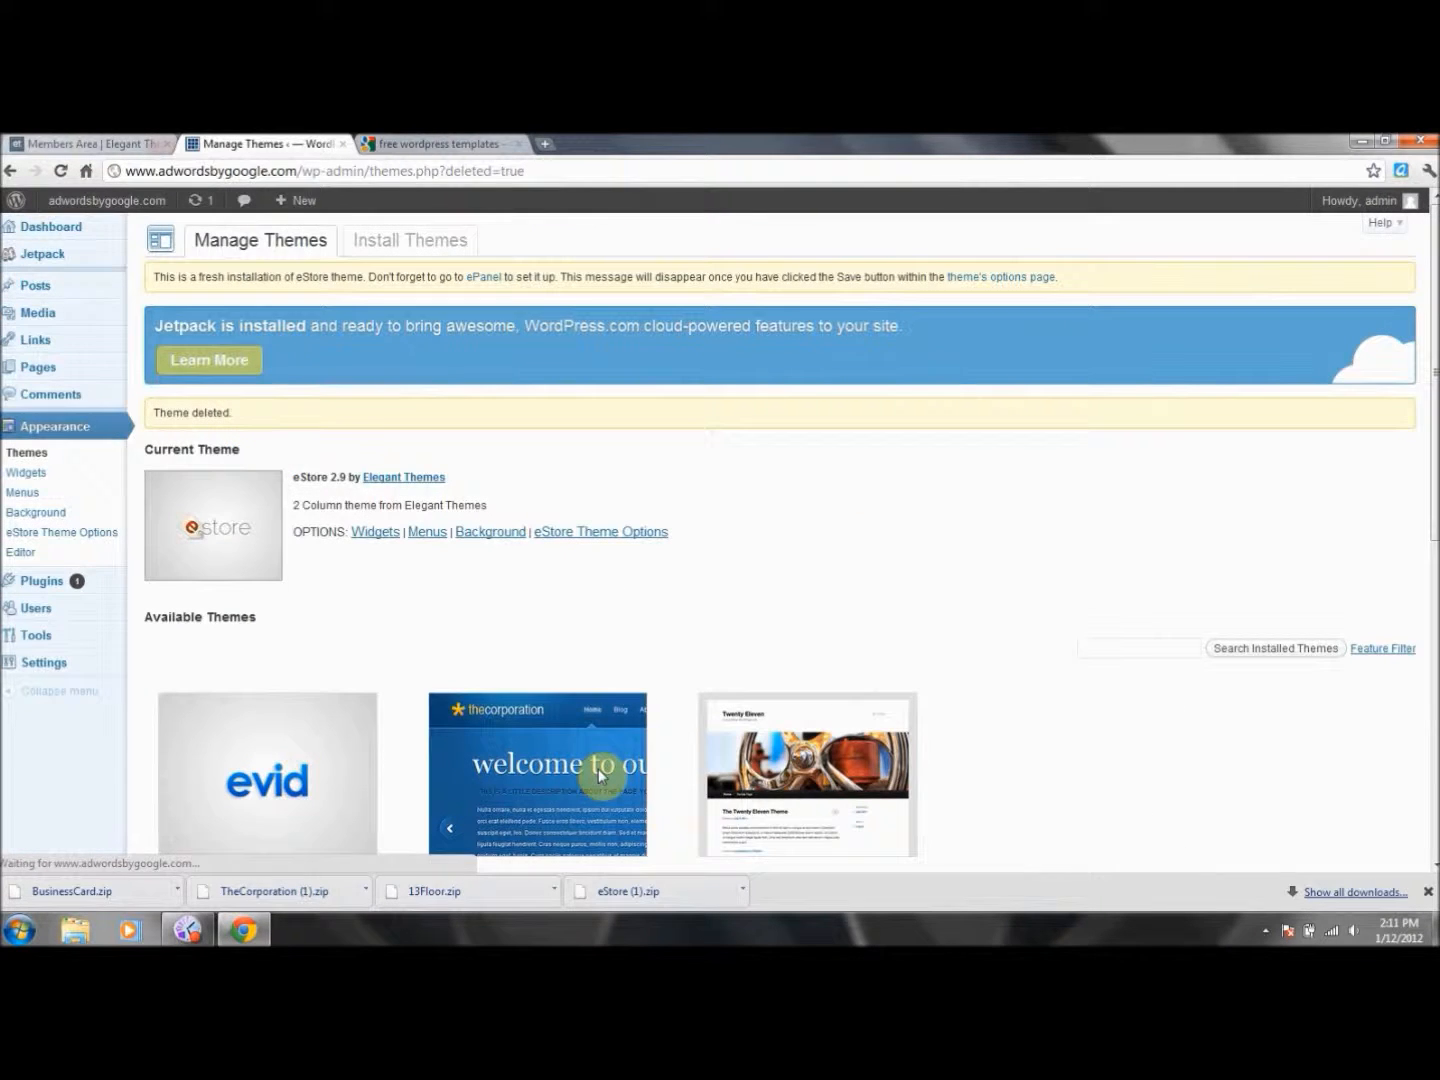
drag(1434, 390, 1424, 569)
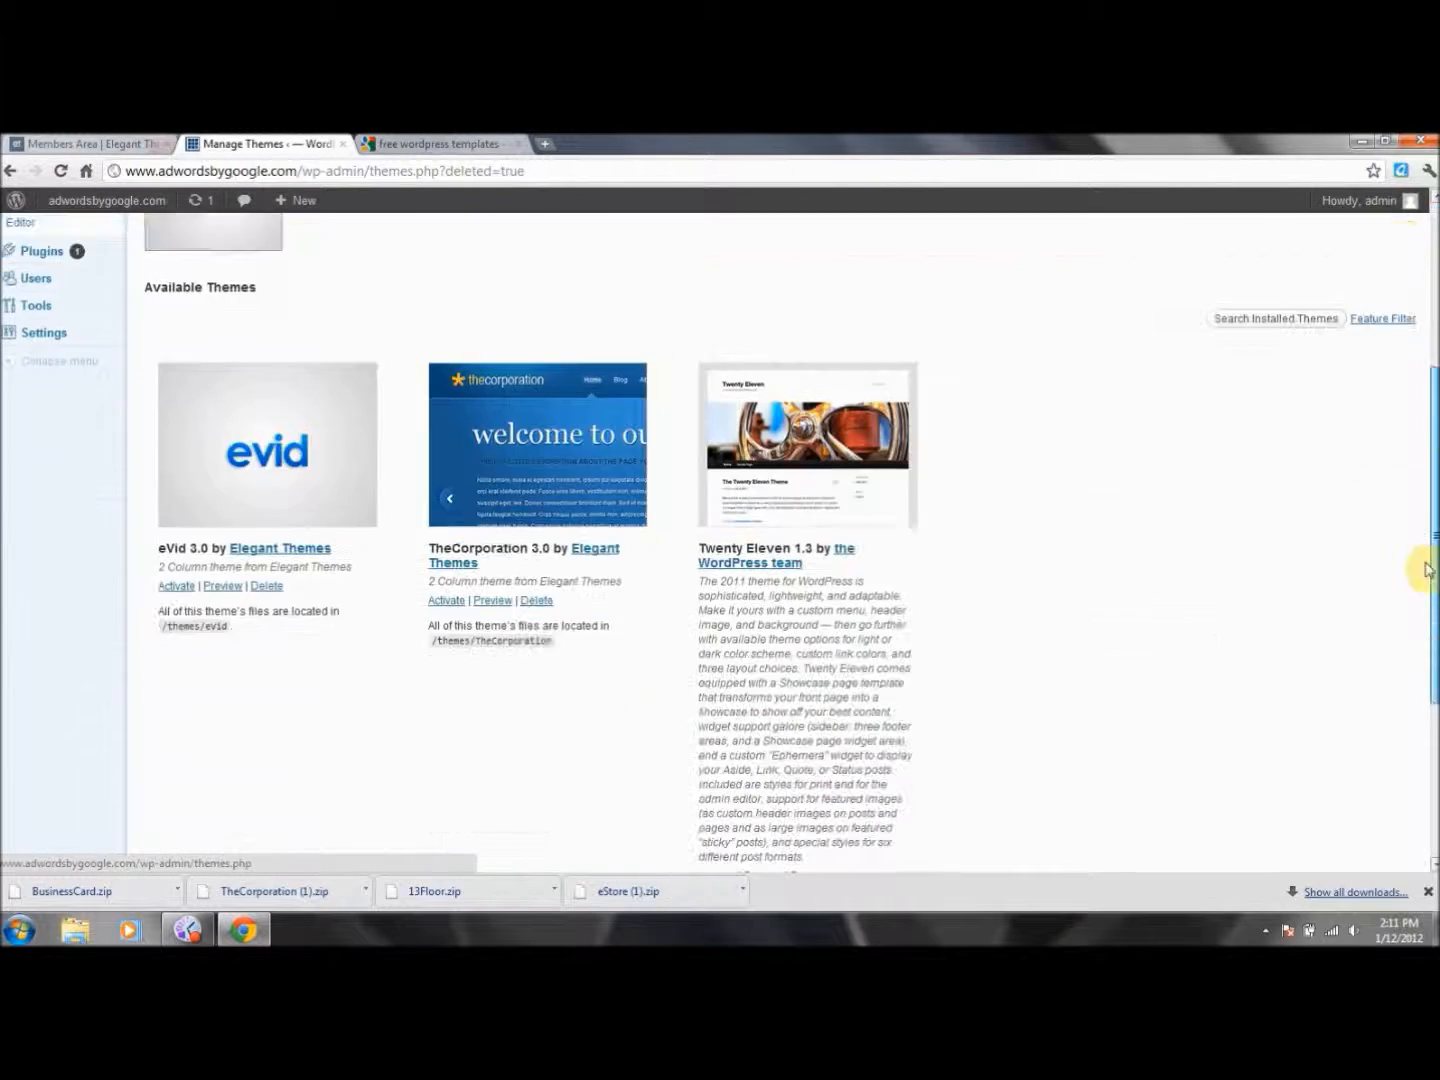
click(807, 815)
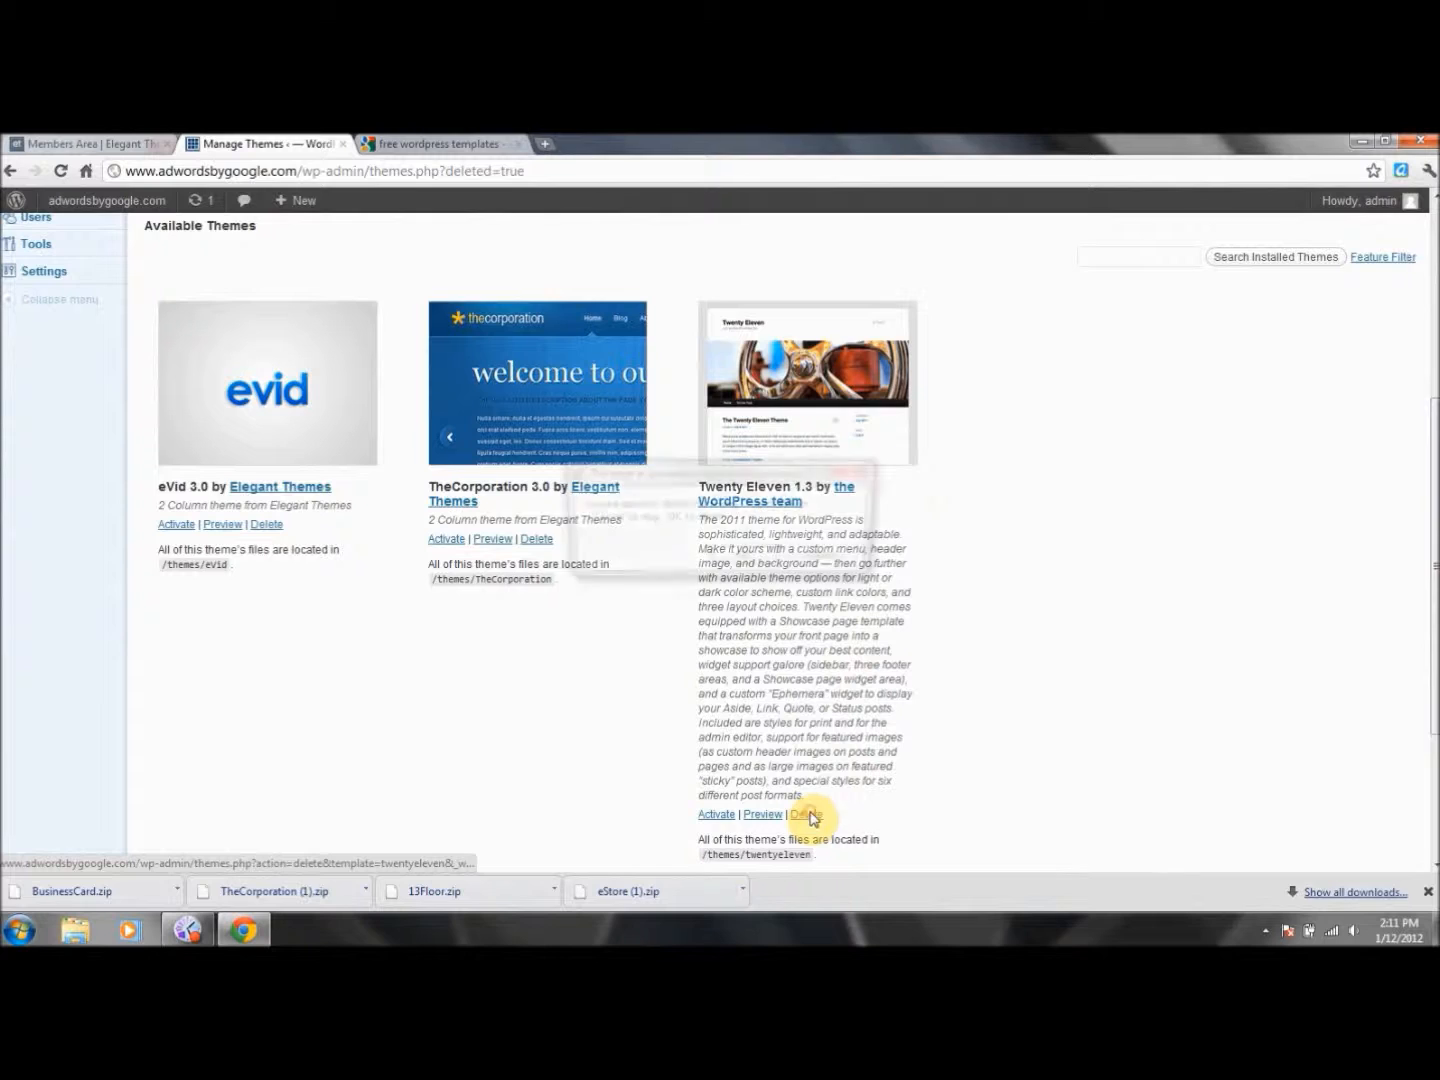
click(747, 558)
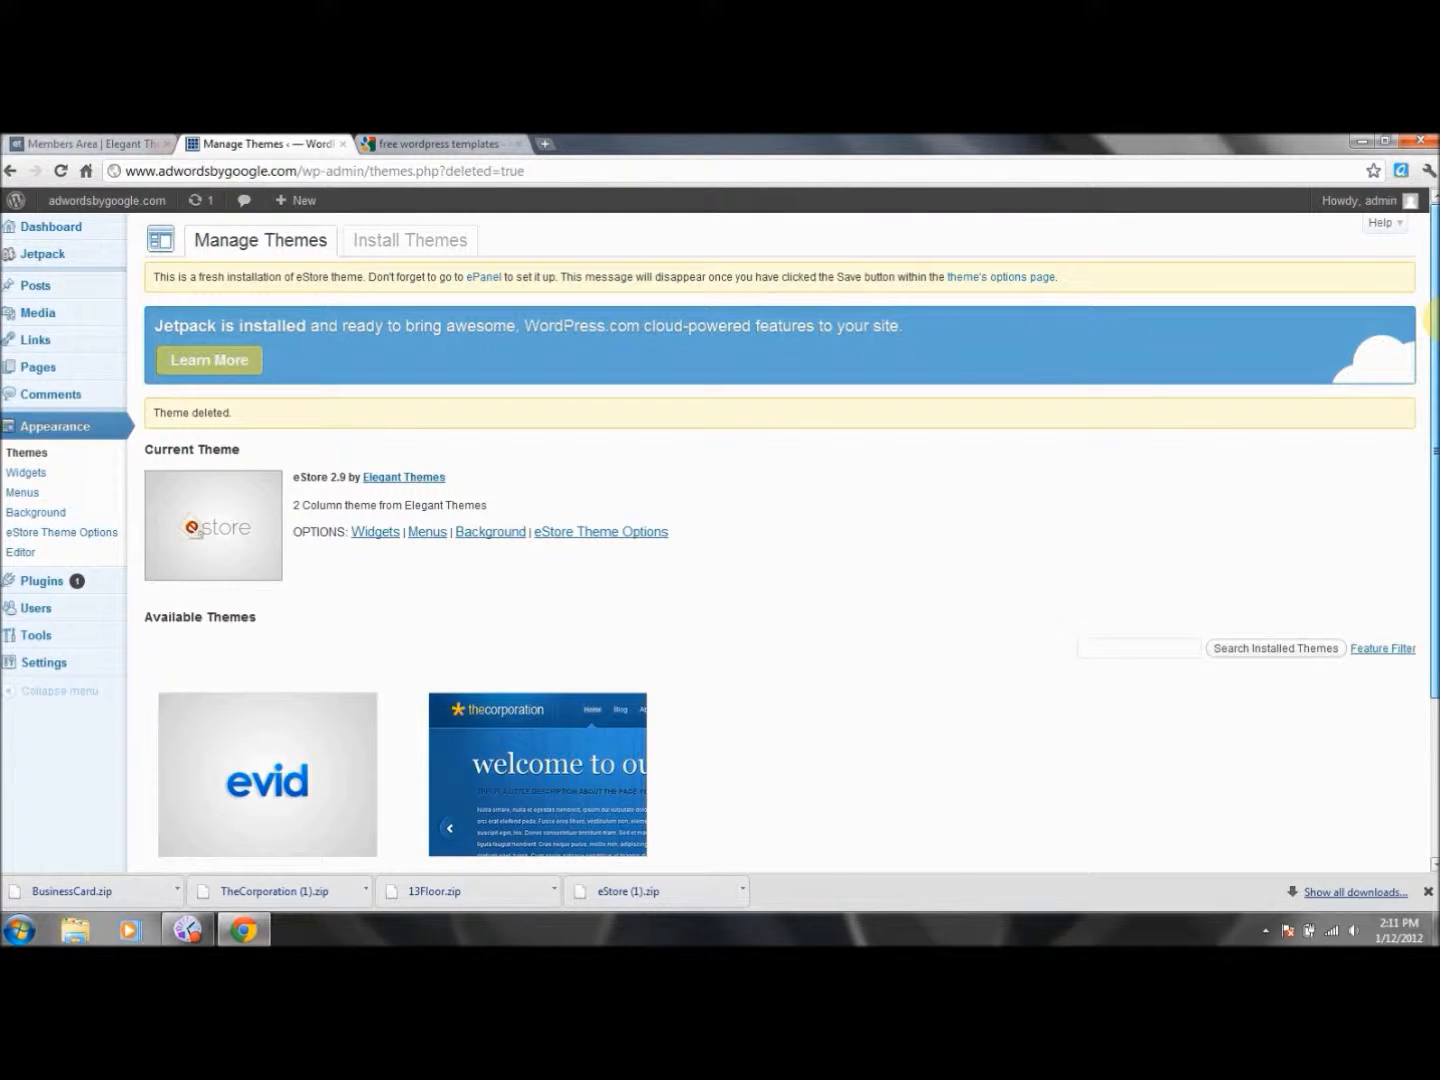
scroll(1432, 362, down, 3)
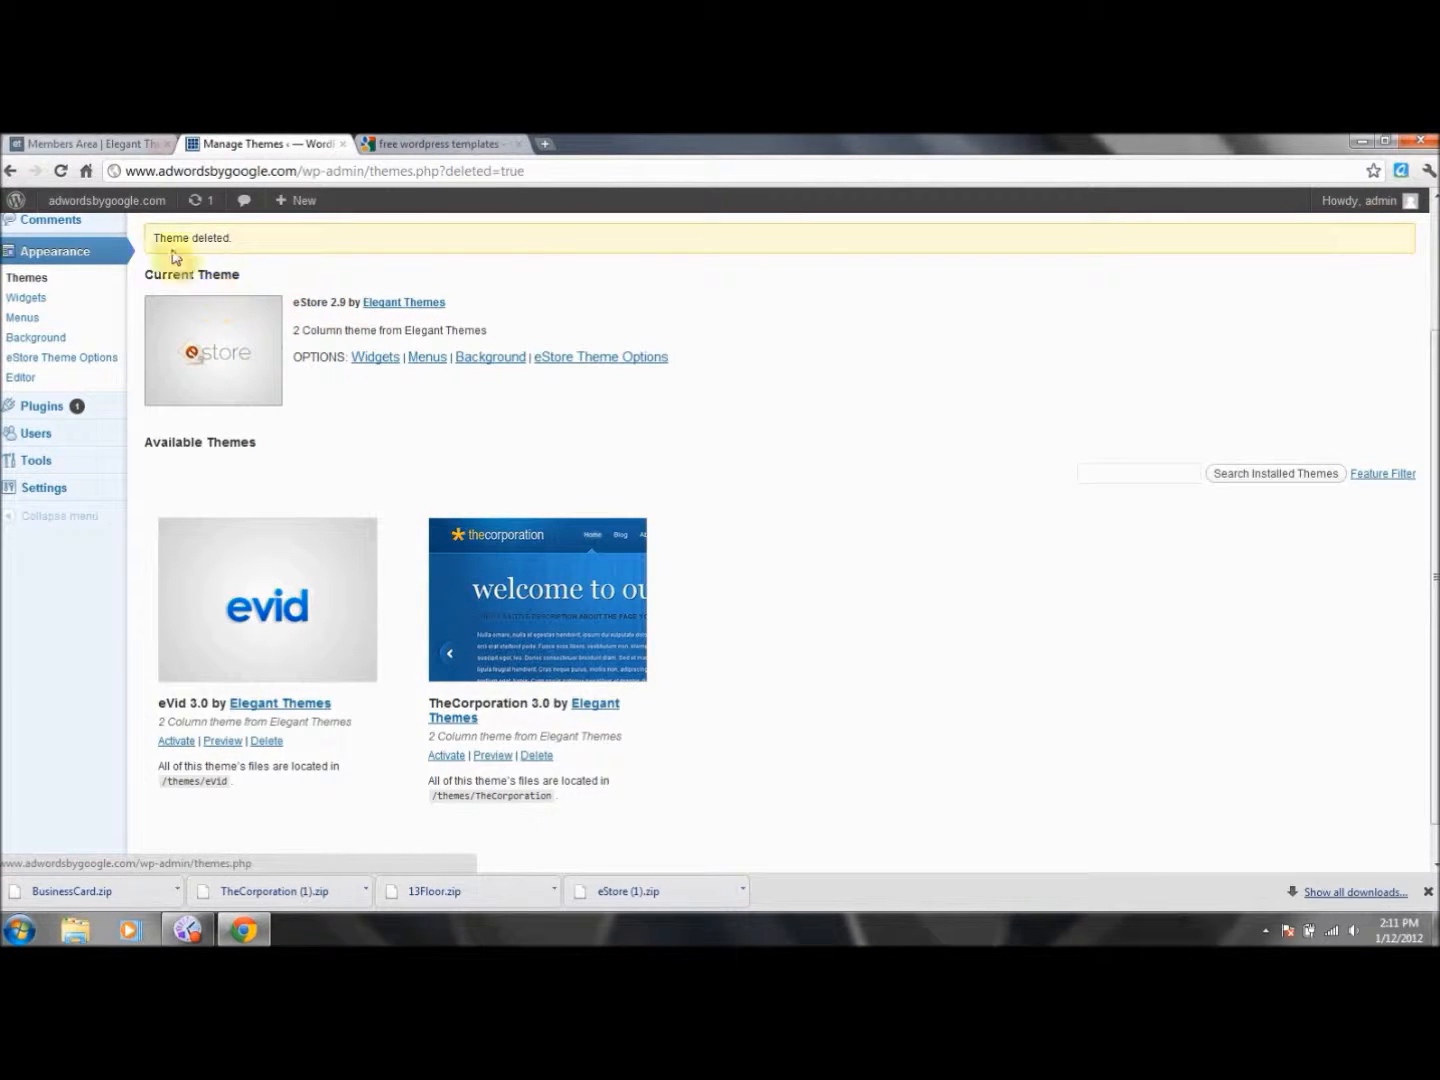
click(113, 210)
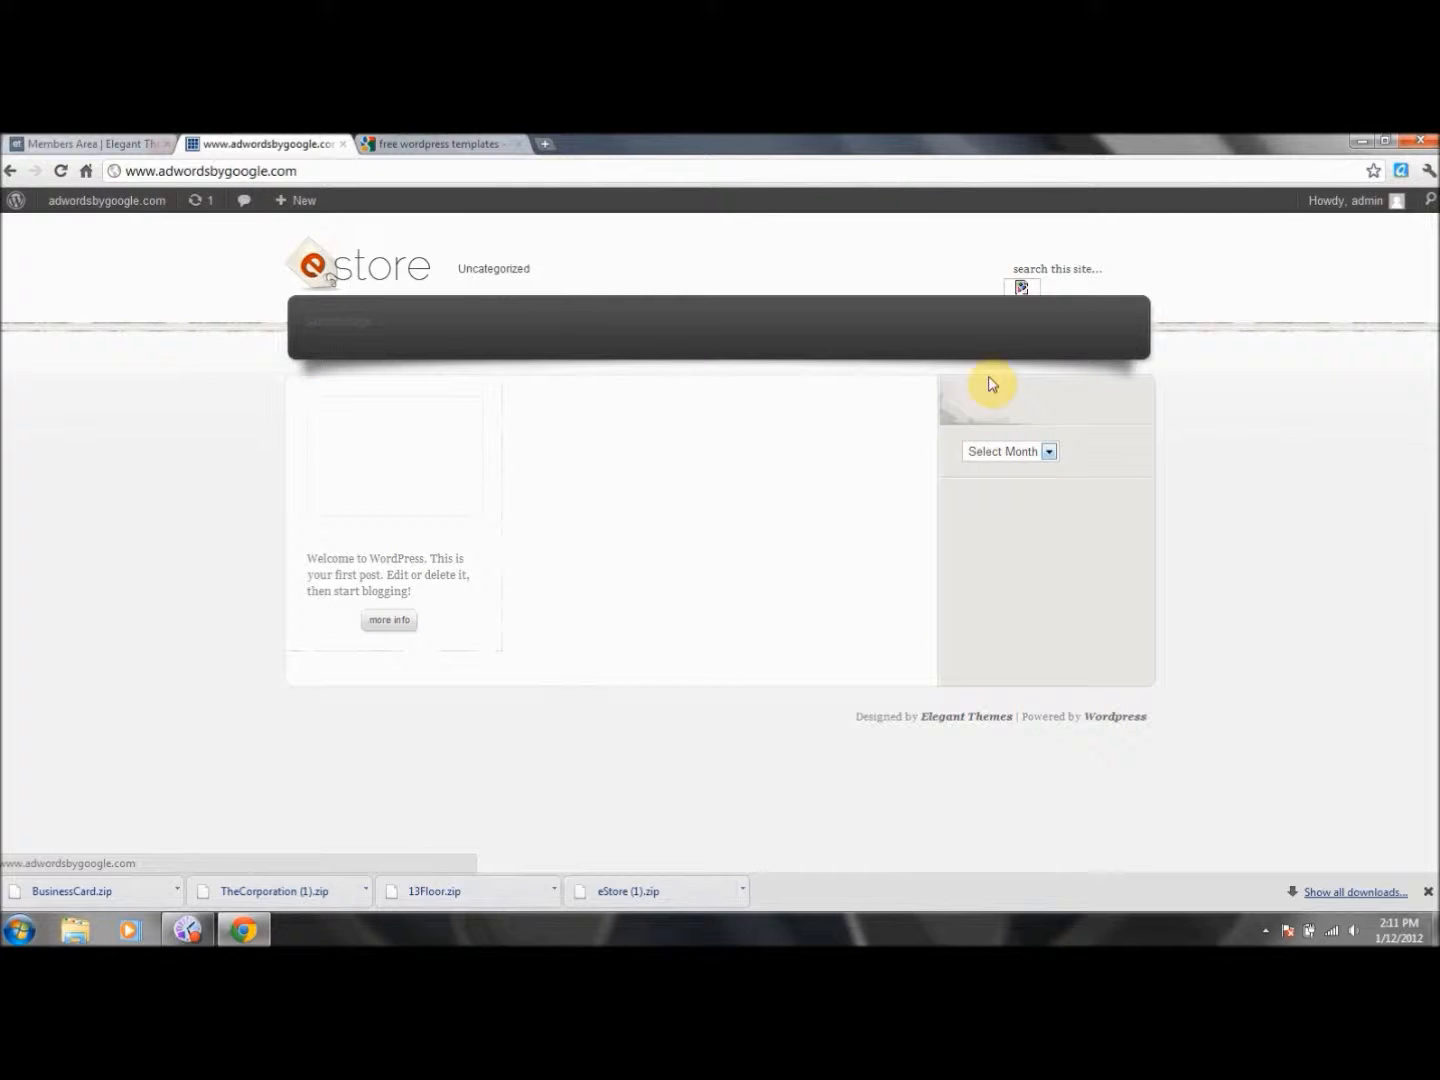
click(11, 172)
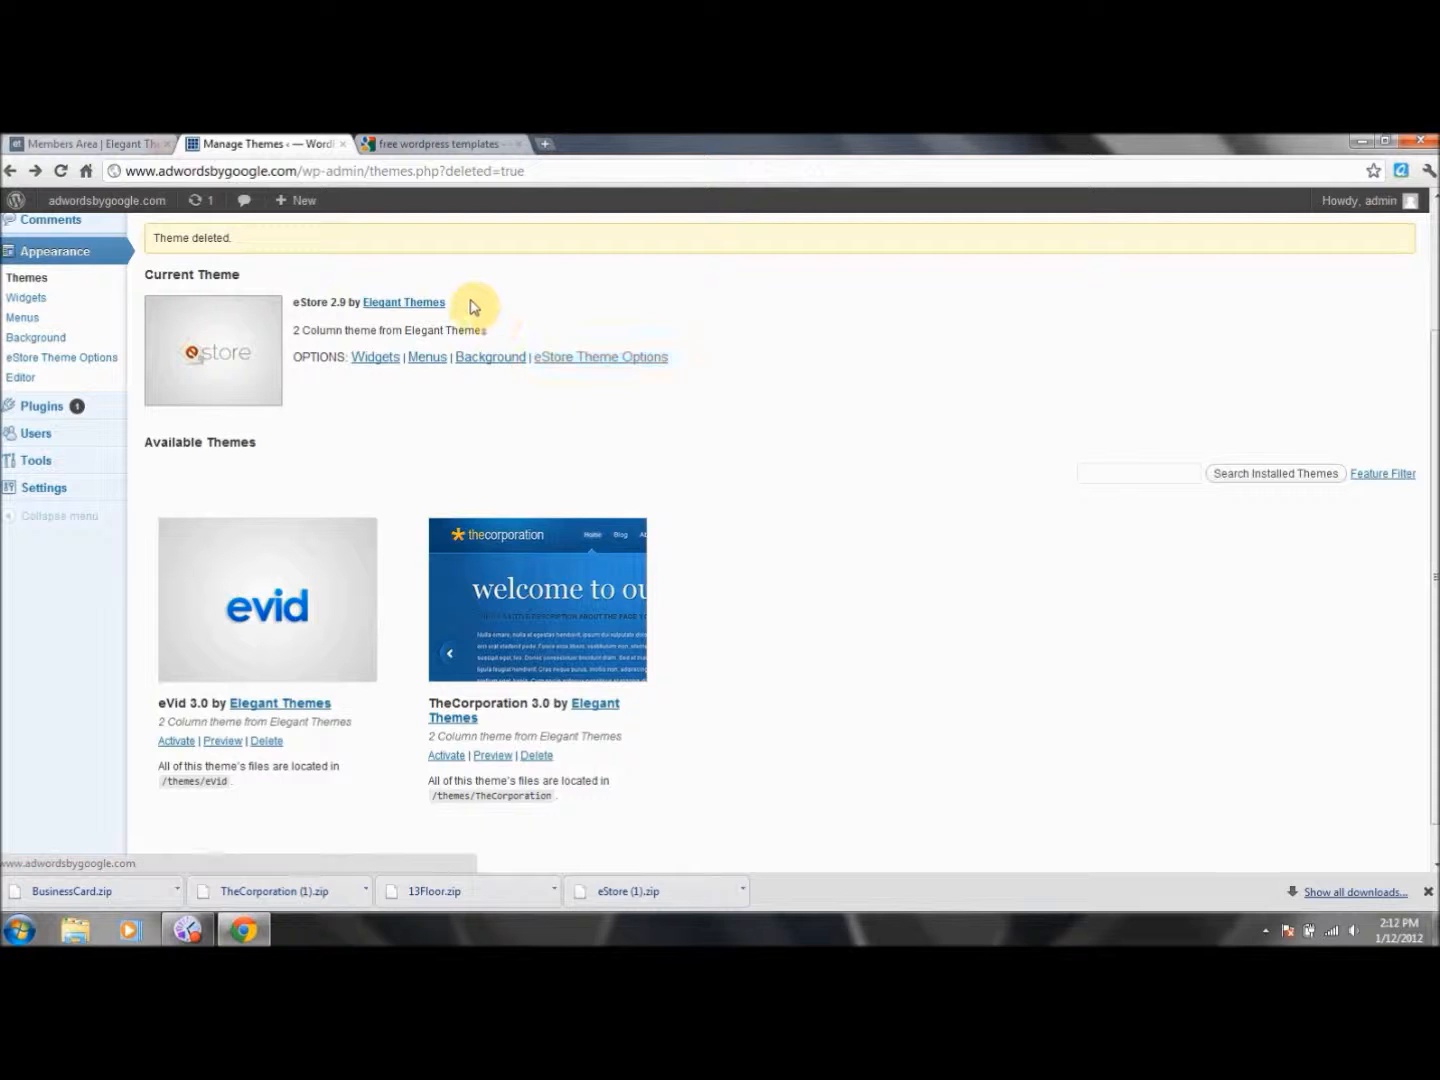
Reload Manage Themes and switch to the Elegant Themes members-area tab.
mouse_move(58, 417)
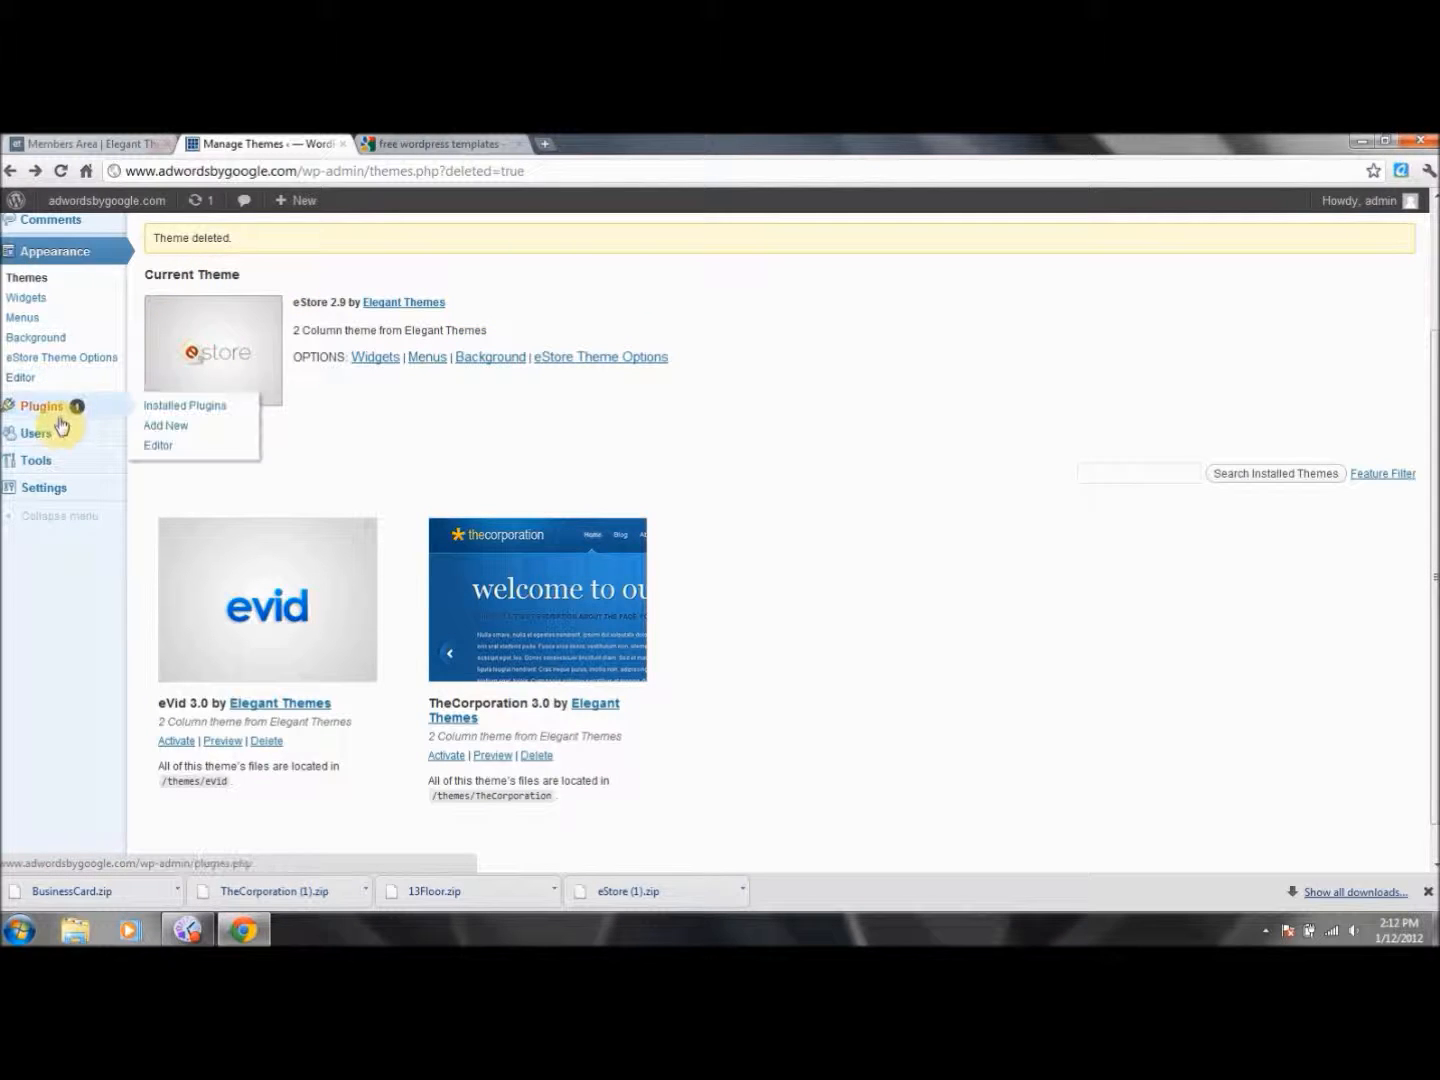
click(56, 288)
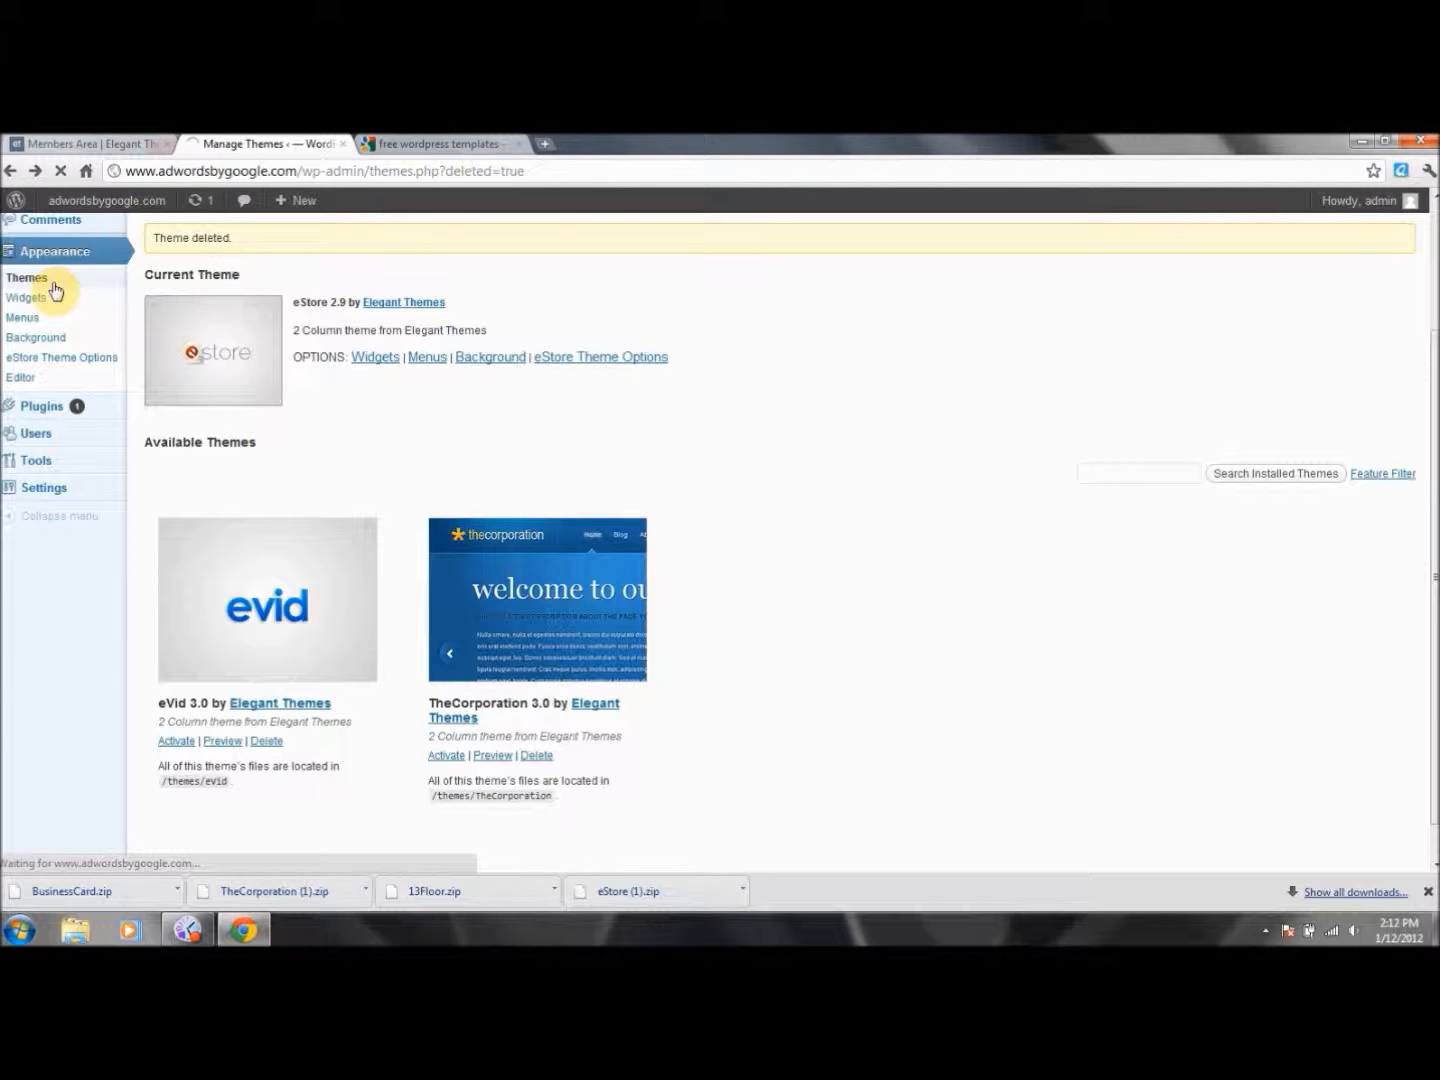
click(35, 147)
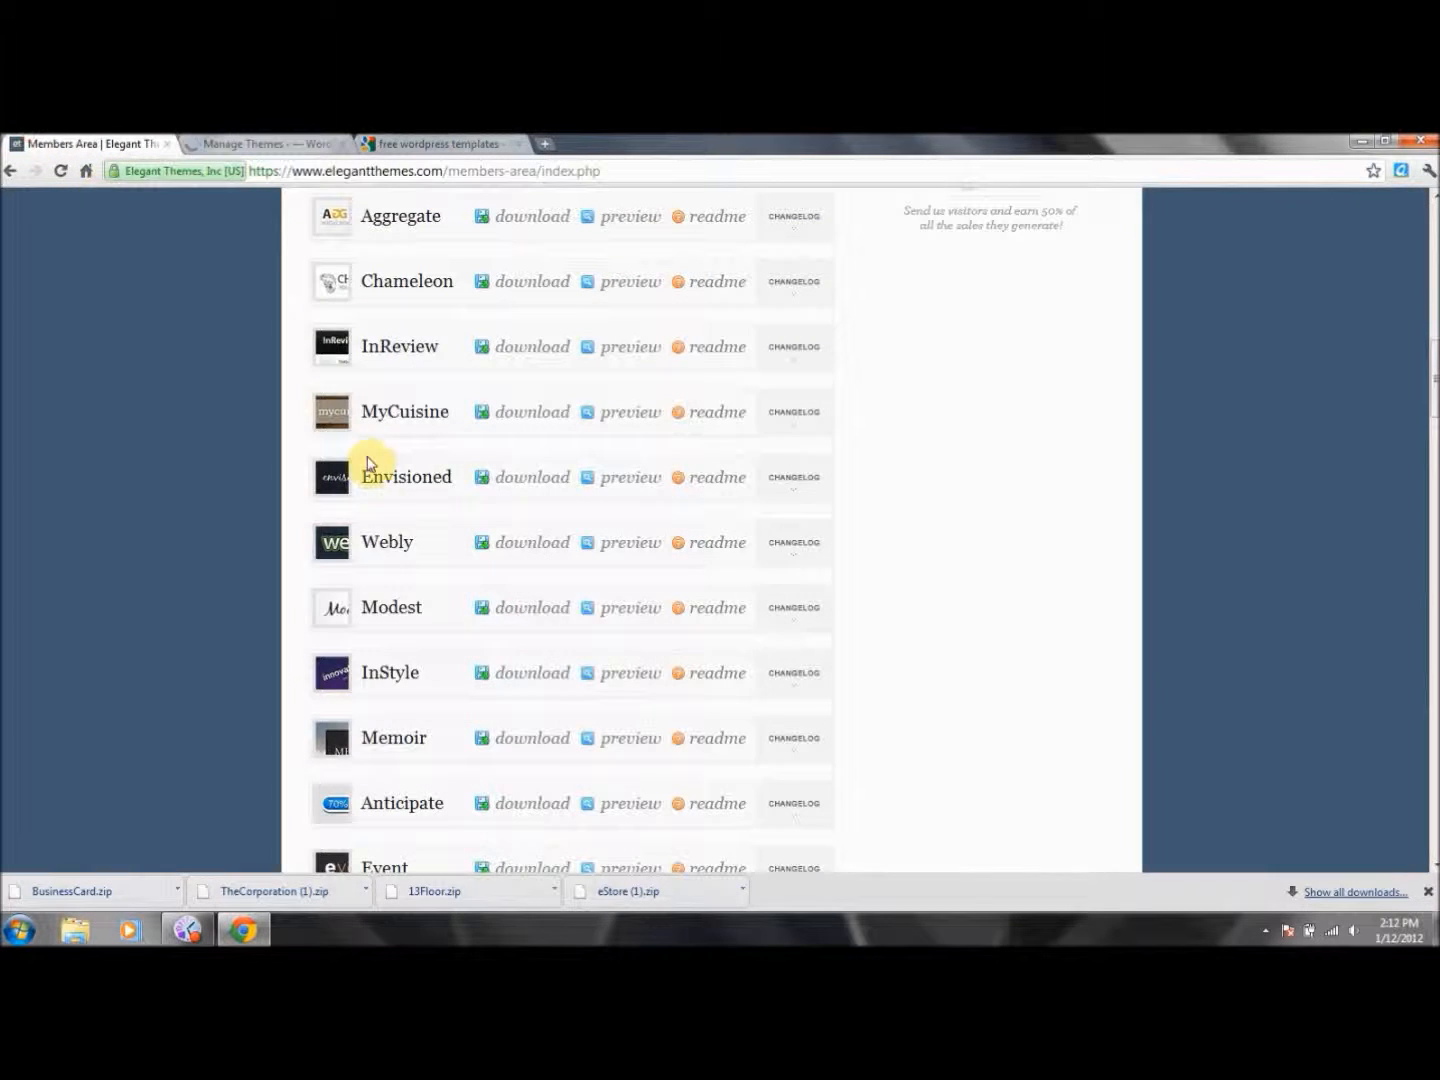
Try downloading the Modest and InStyle theme packages, which lead to the login prompt.
click(540, 611)
click(520, 540)
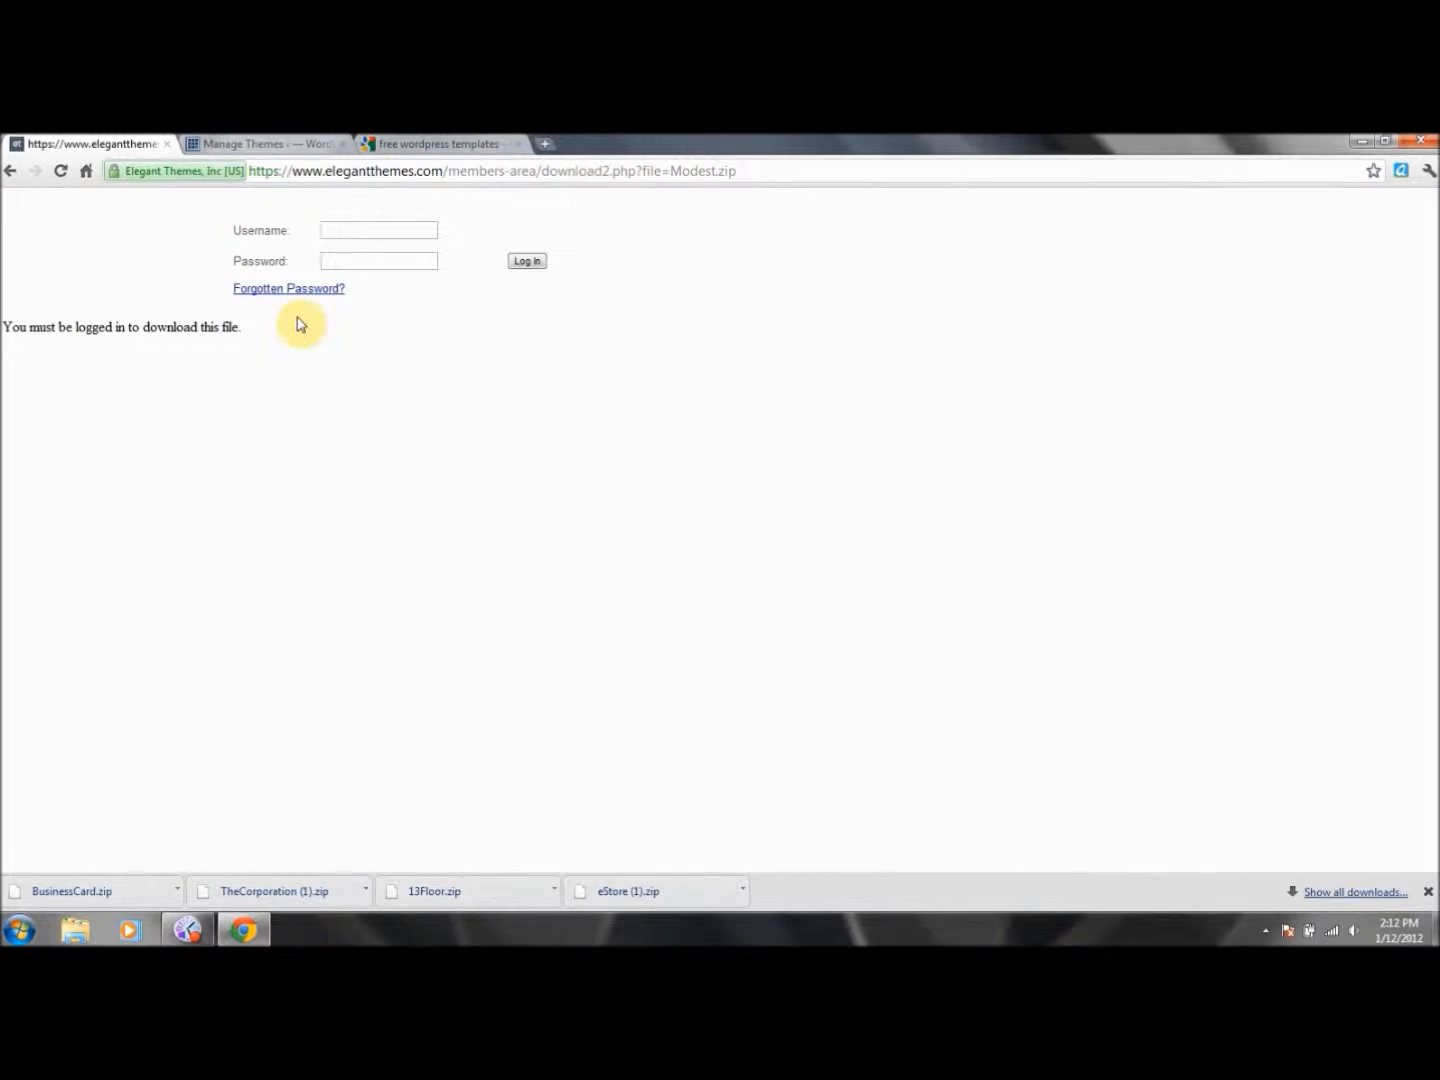
click(401, 232)
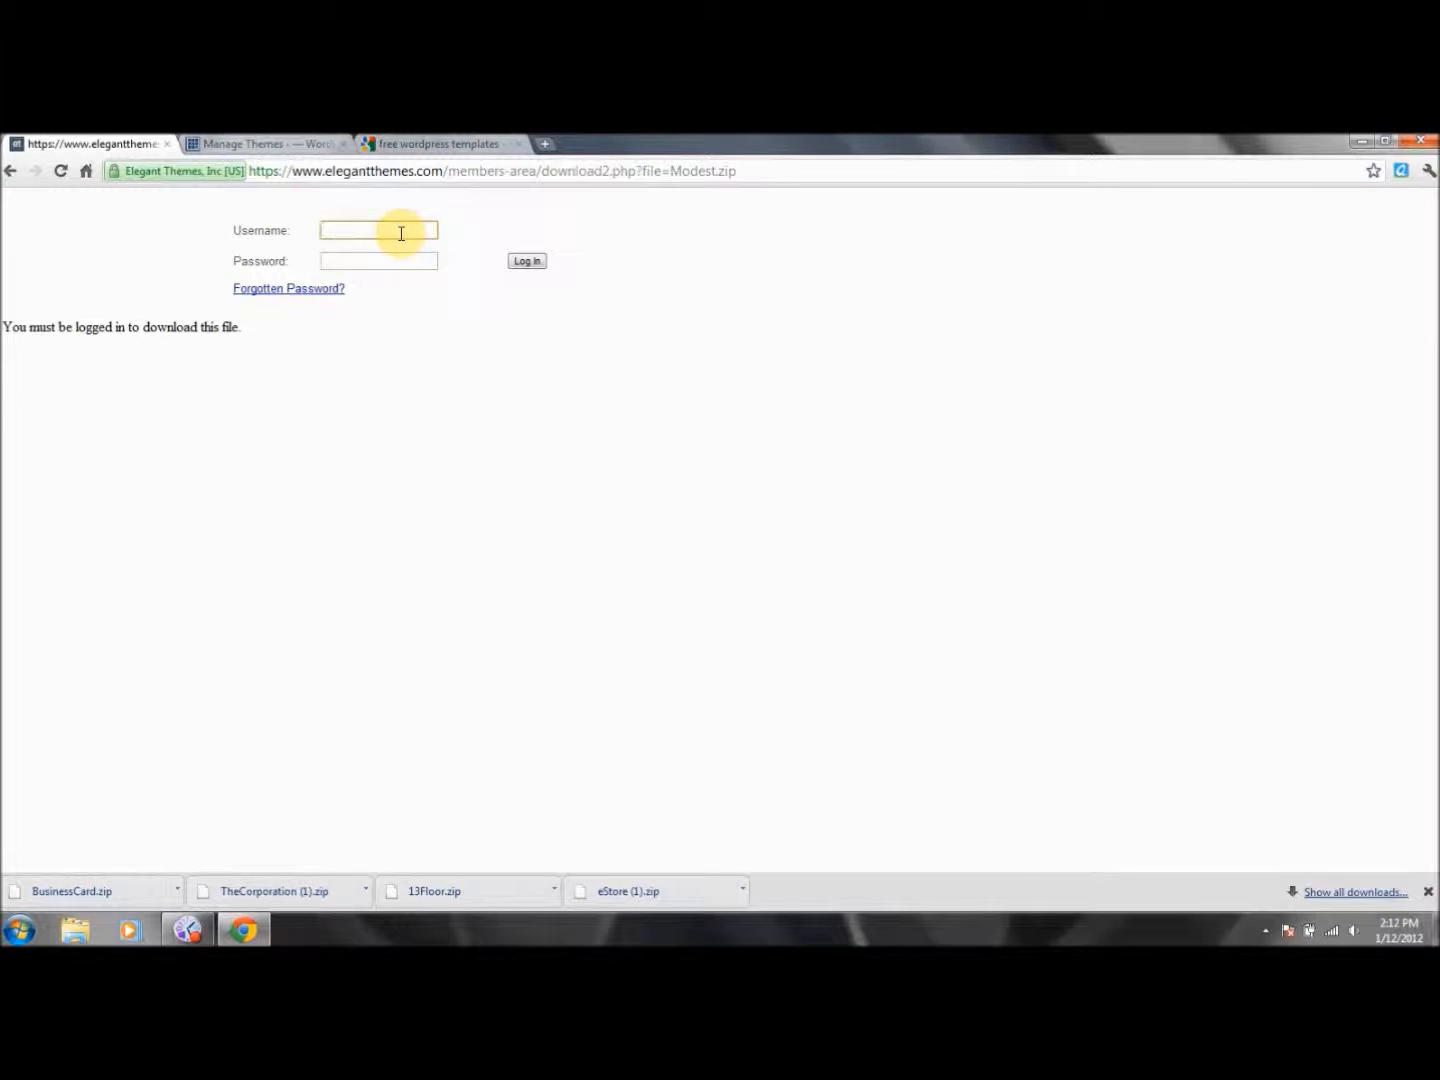
click(11, 174)
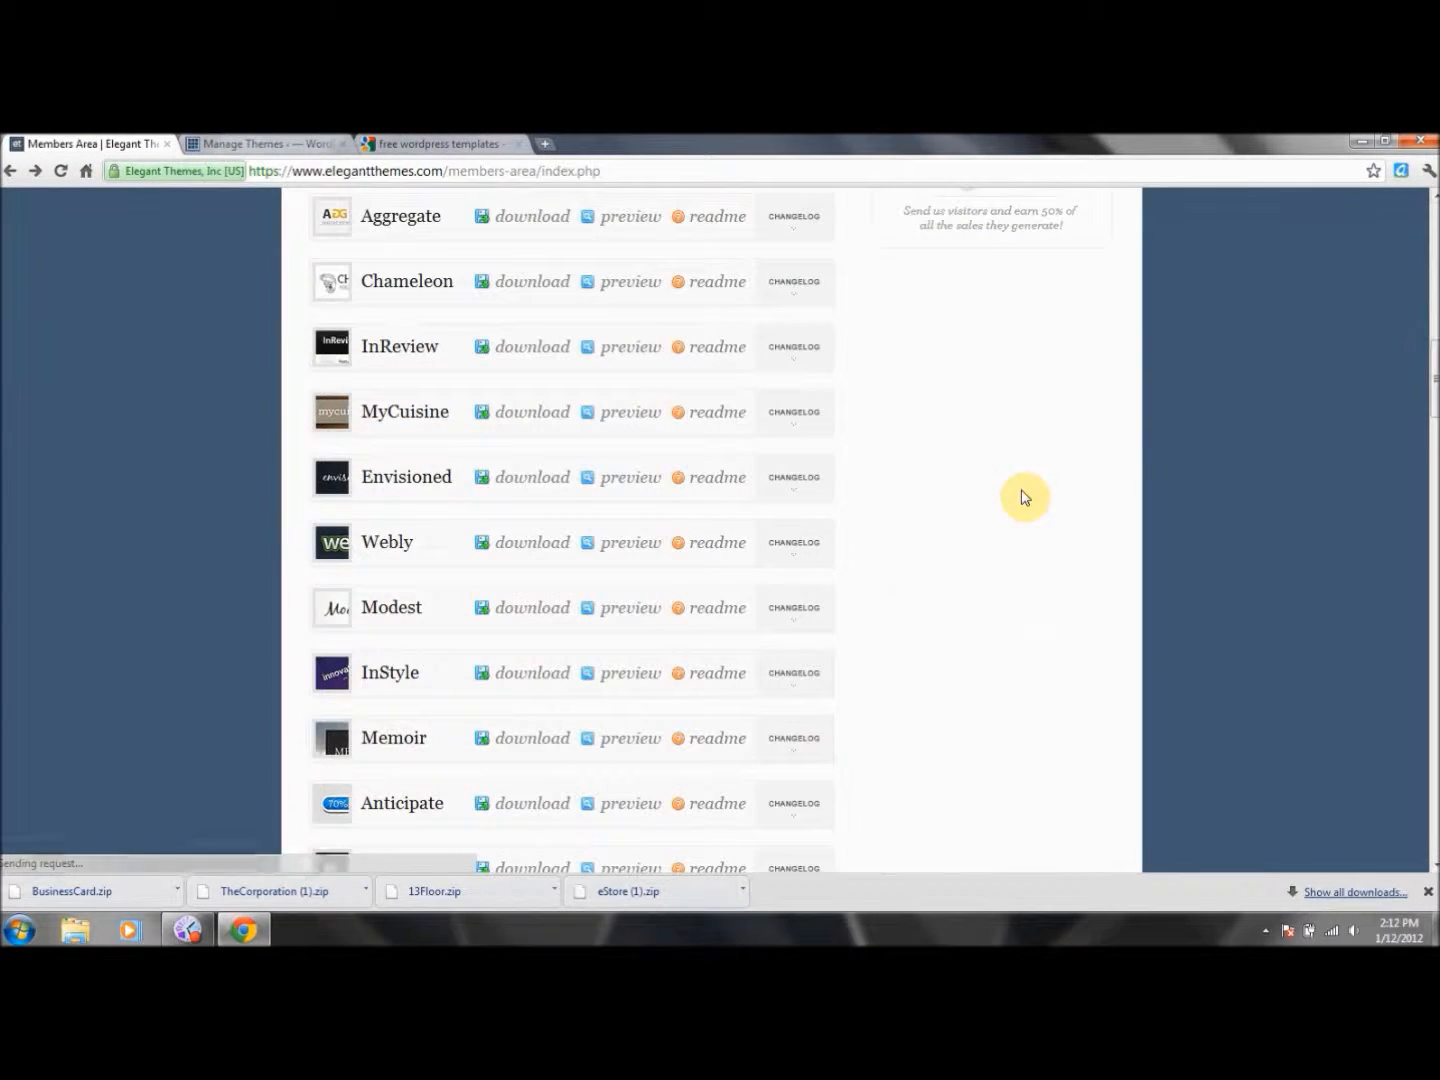
mouse_move(516, 678)
click(508, 603)
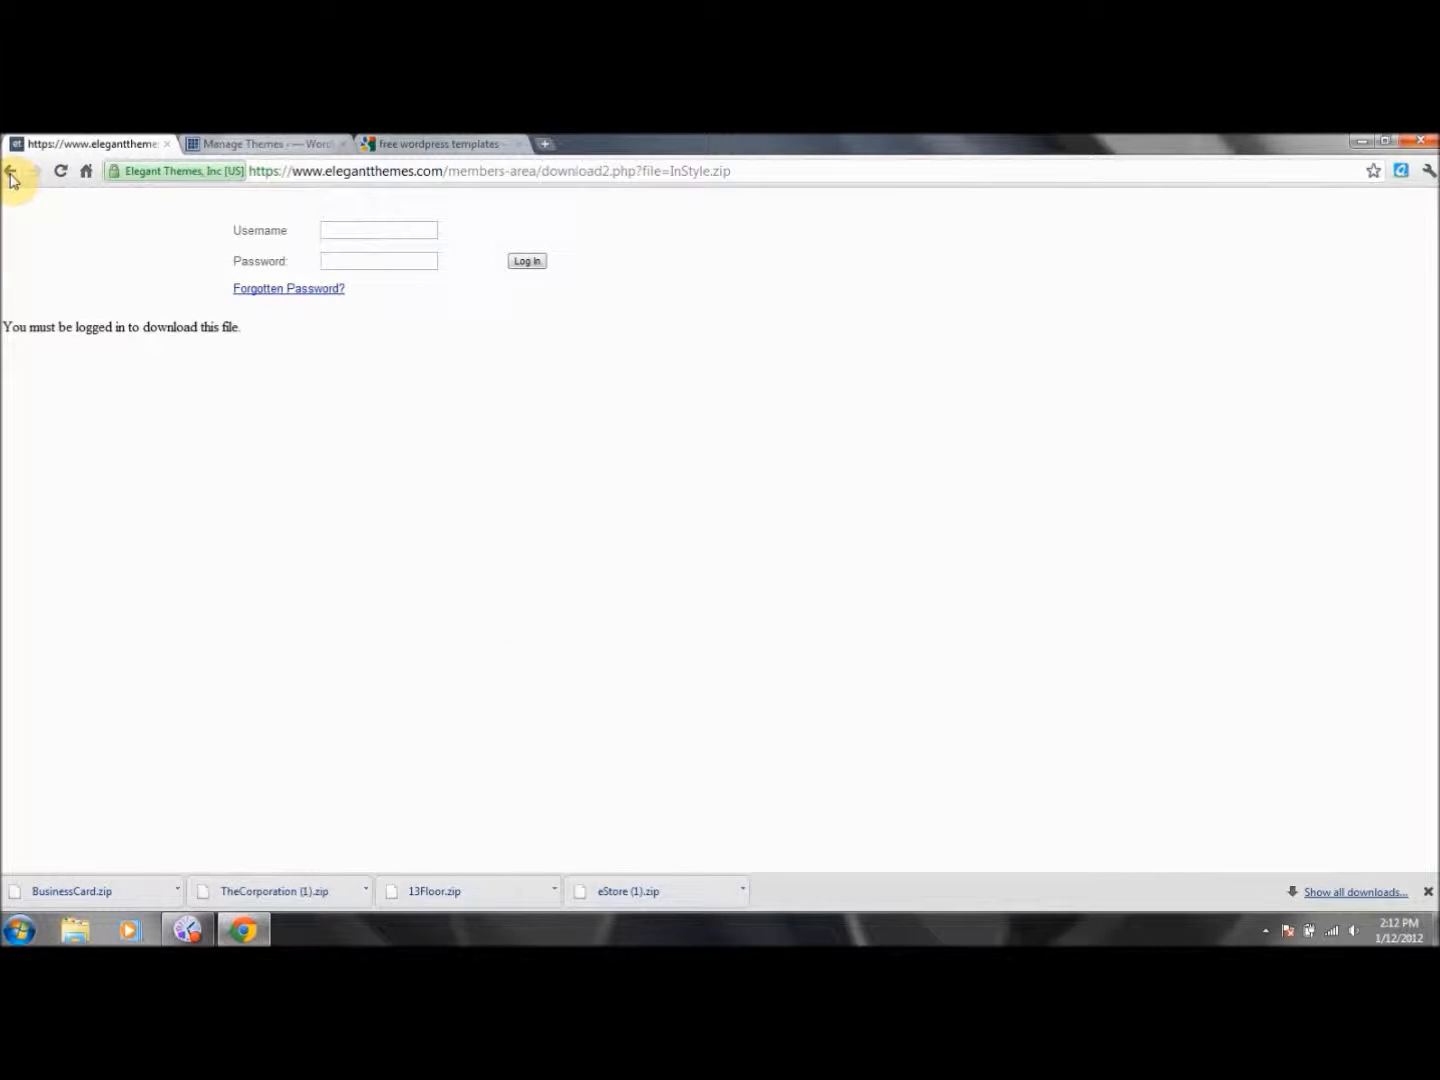
Log in with the account username and password, then download the MyCuisine theme package.
click(367, 231)
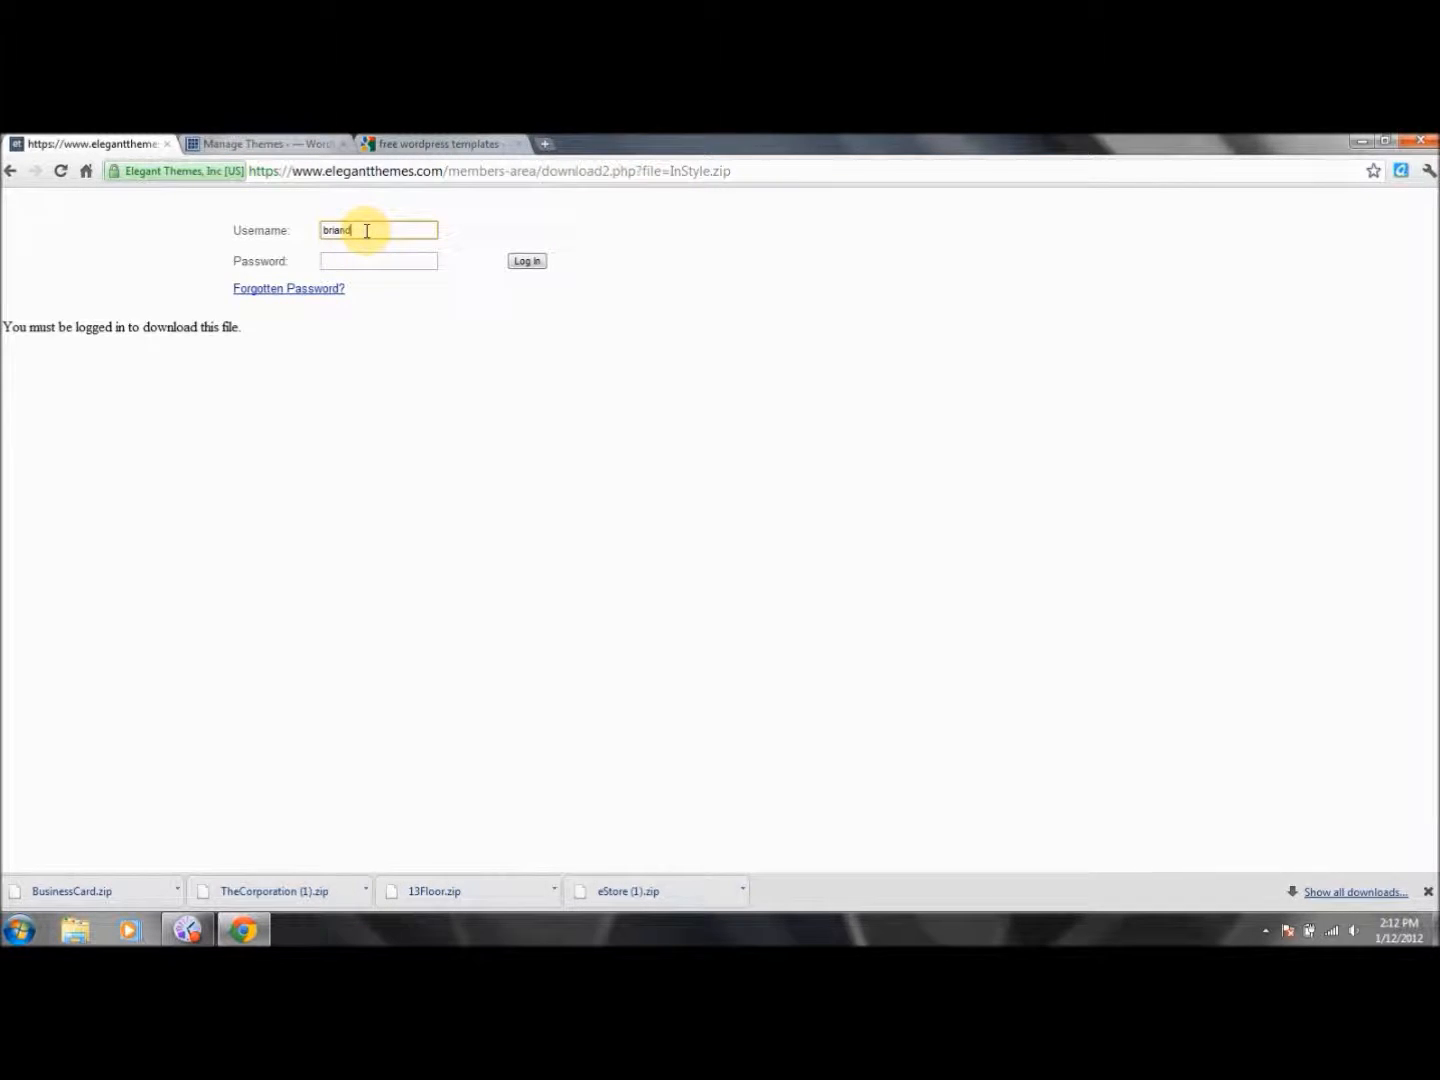
key(Tab)
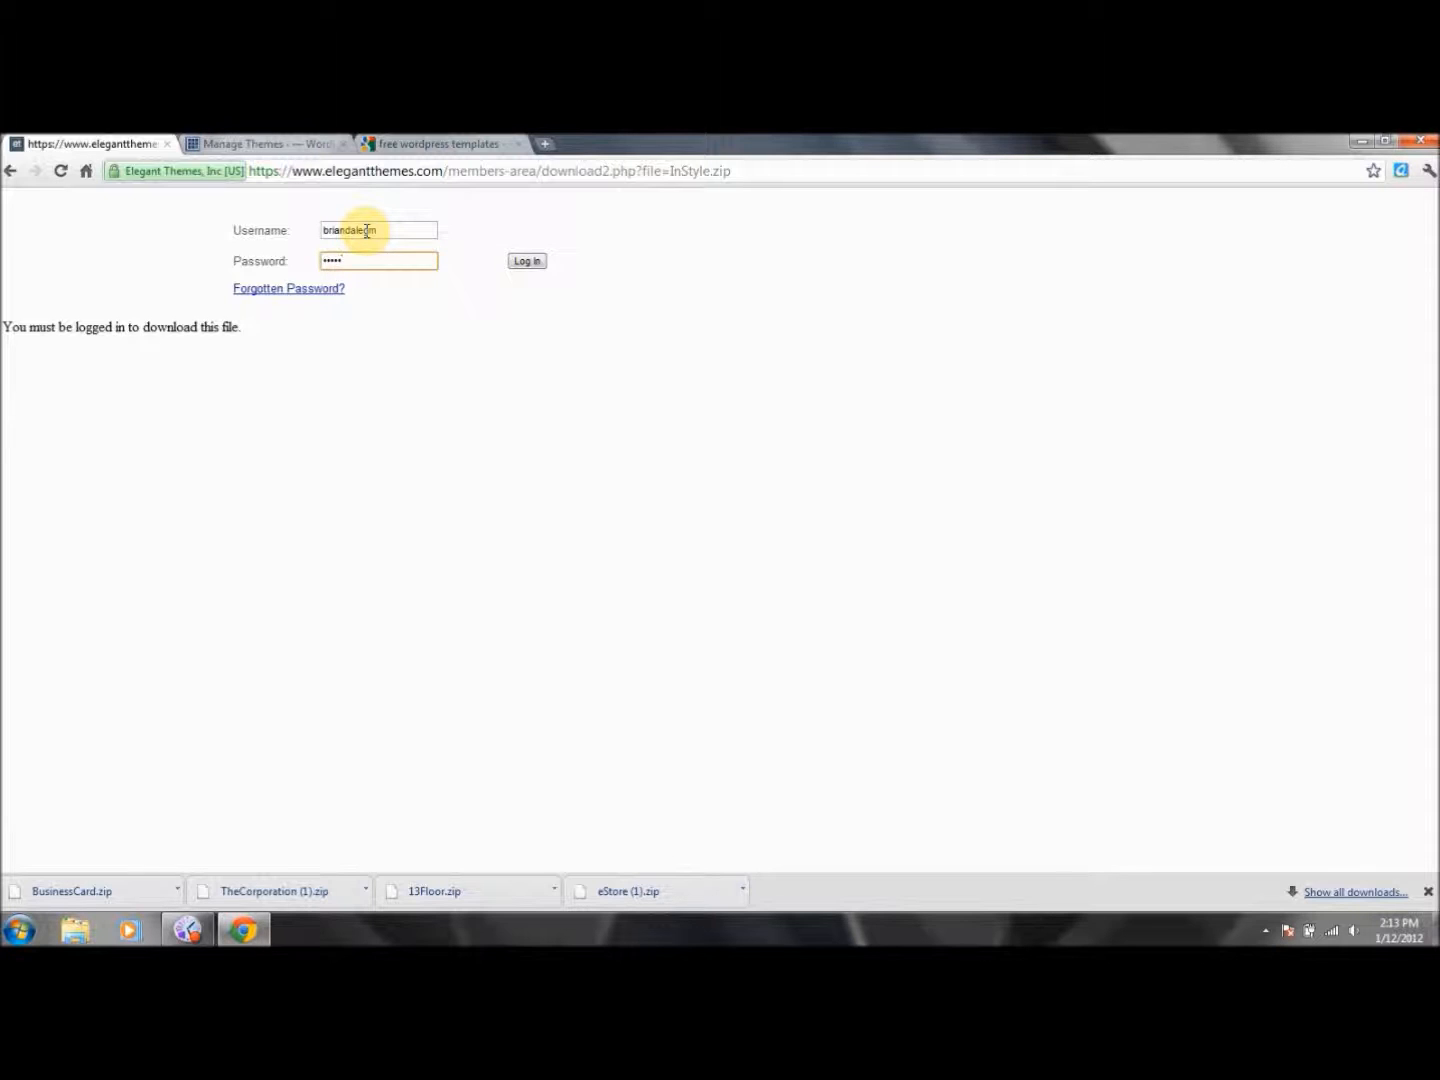
click(528, 263)
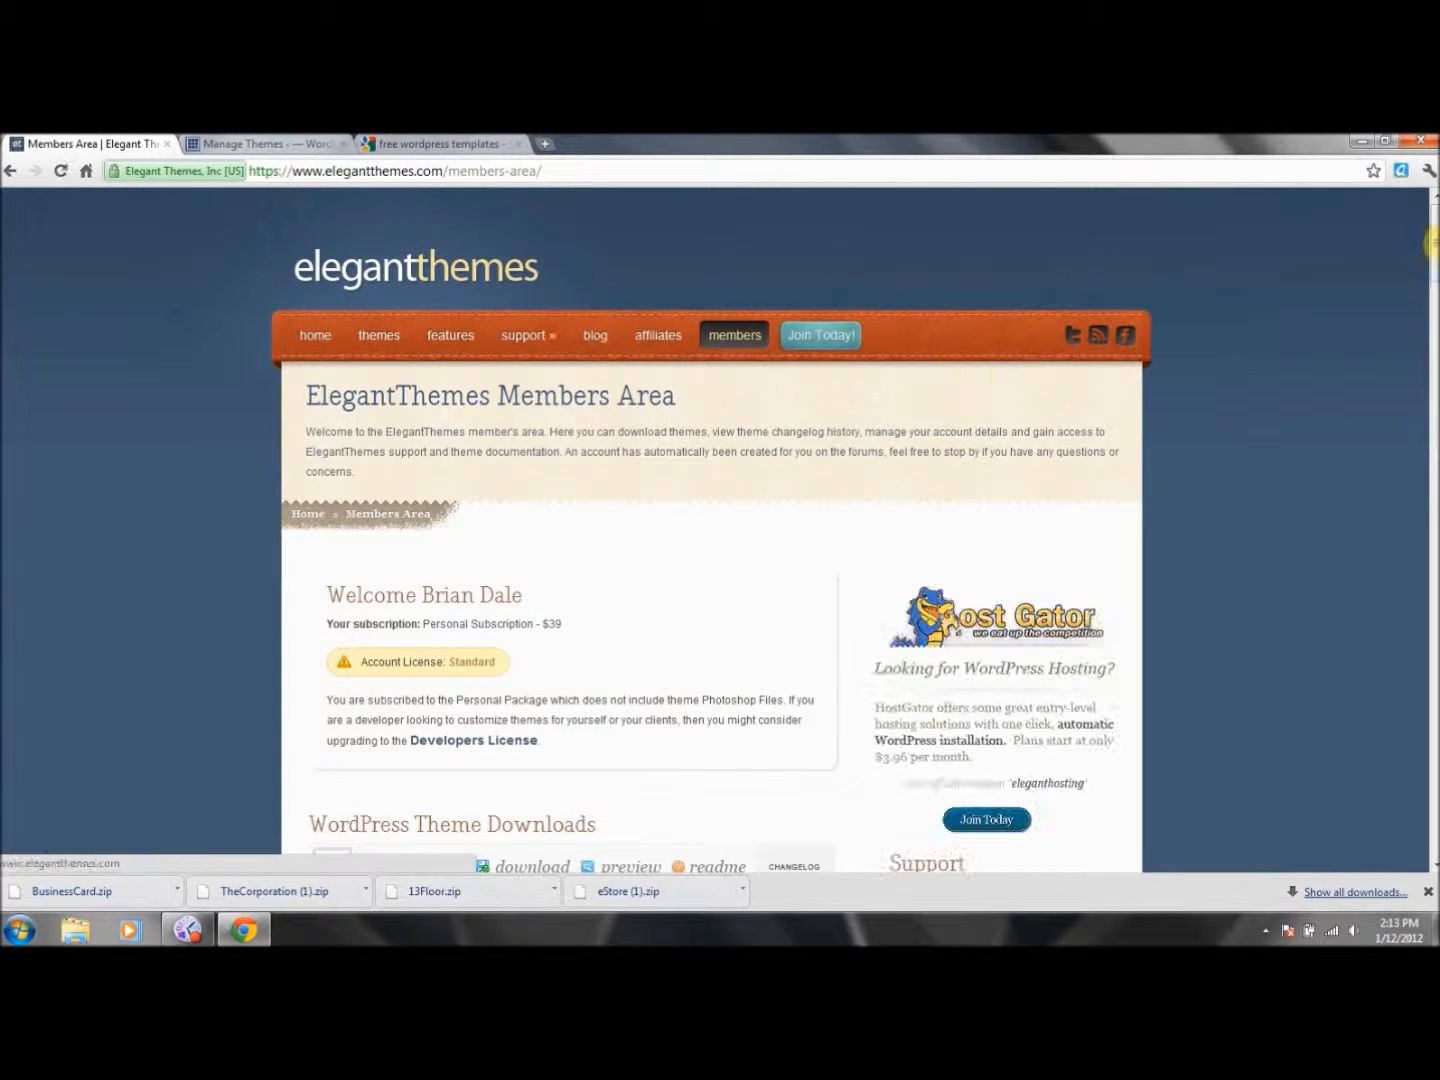
drag(1432, 232, 1430, 381)
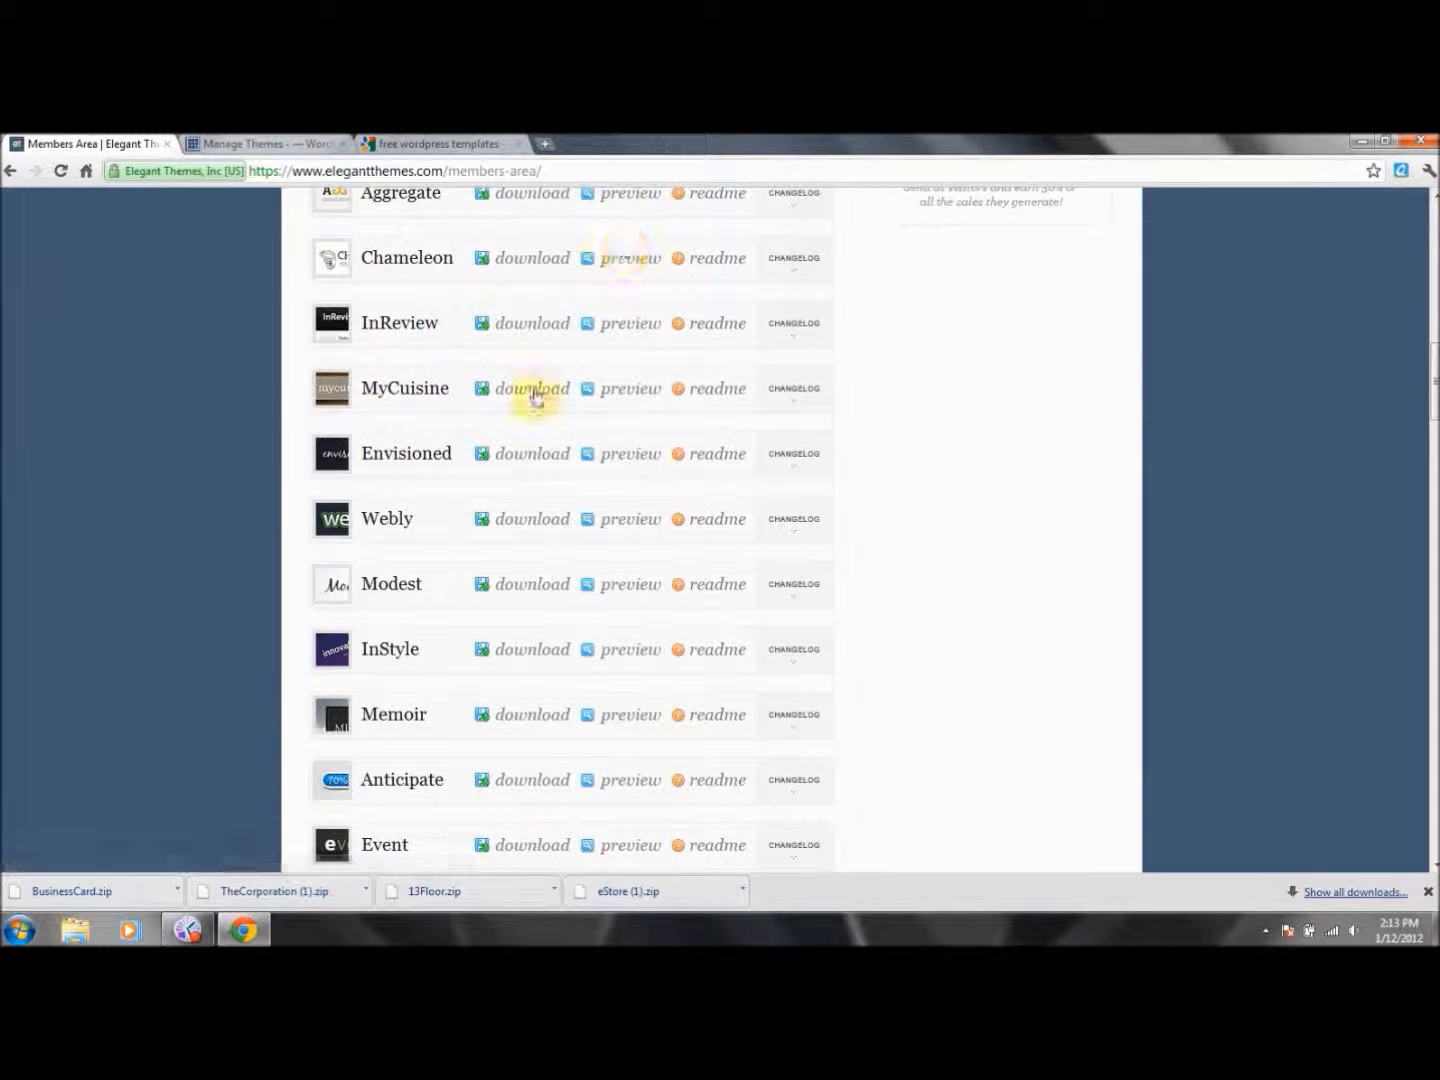
click(498, 320)
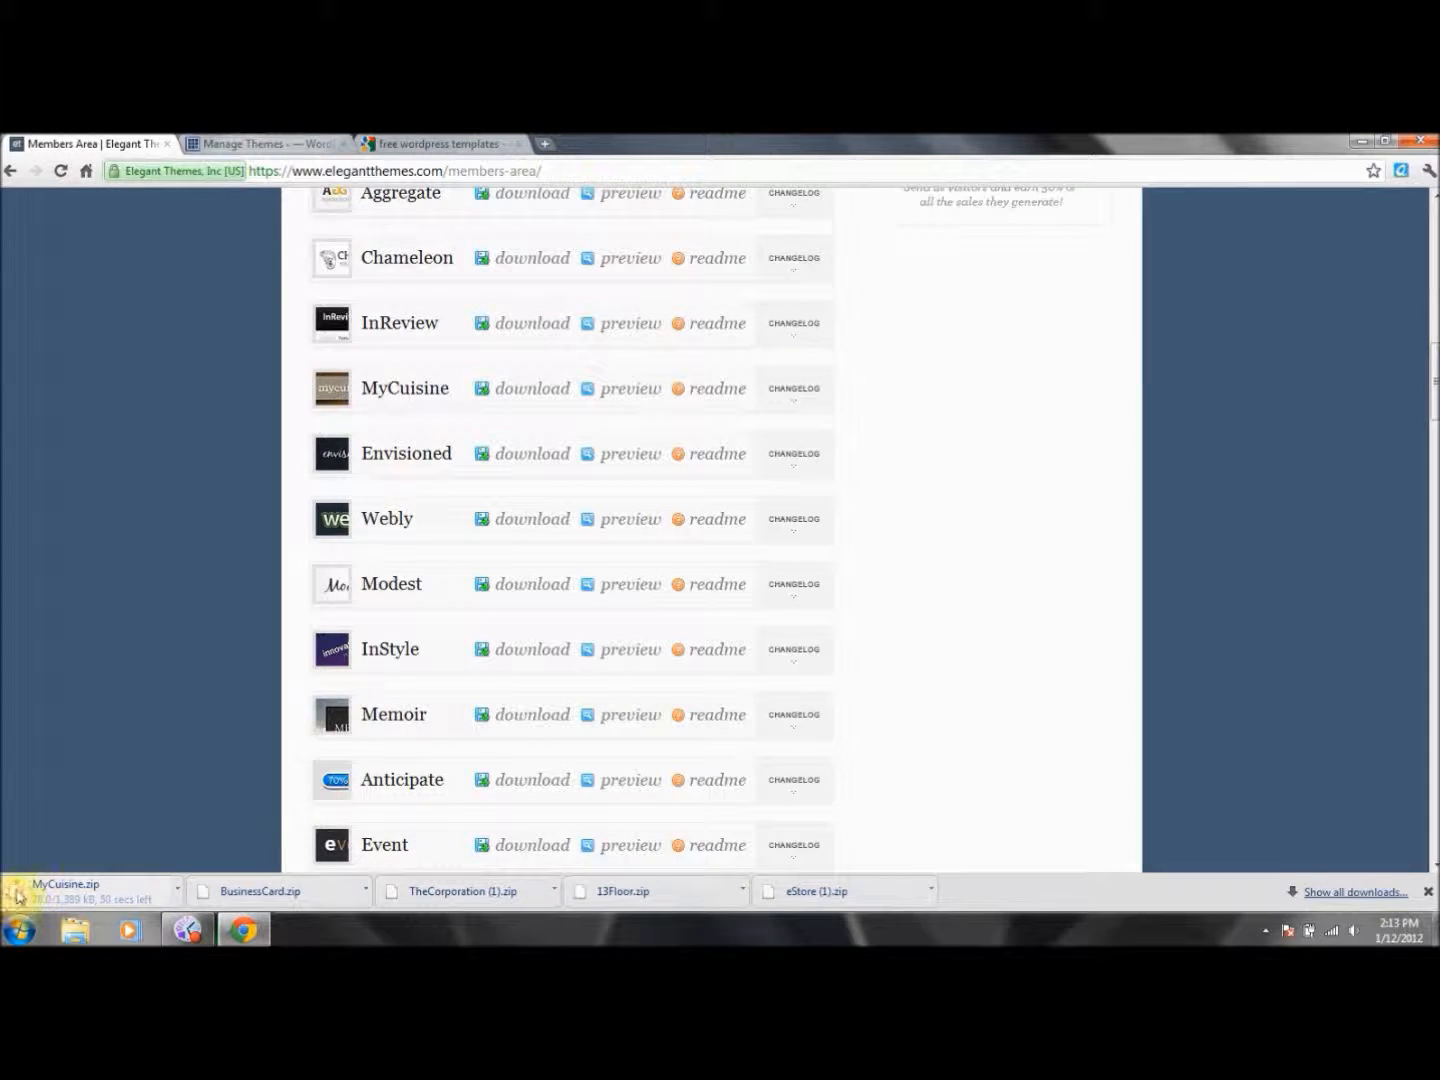
click(283, 141)
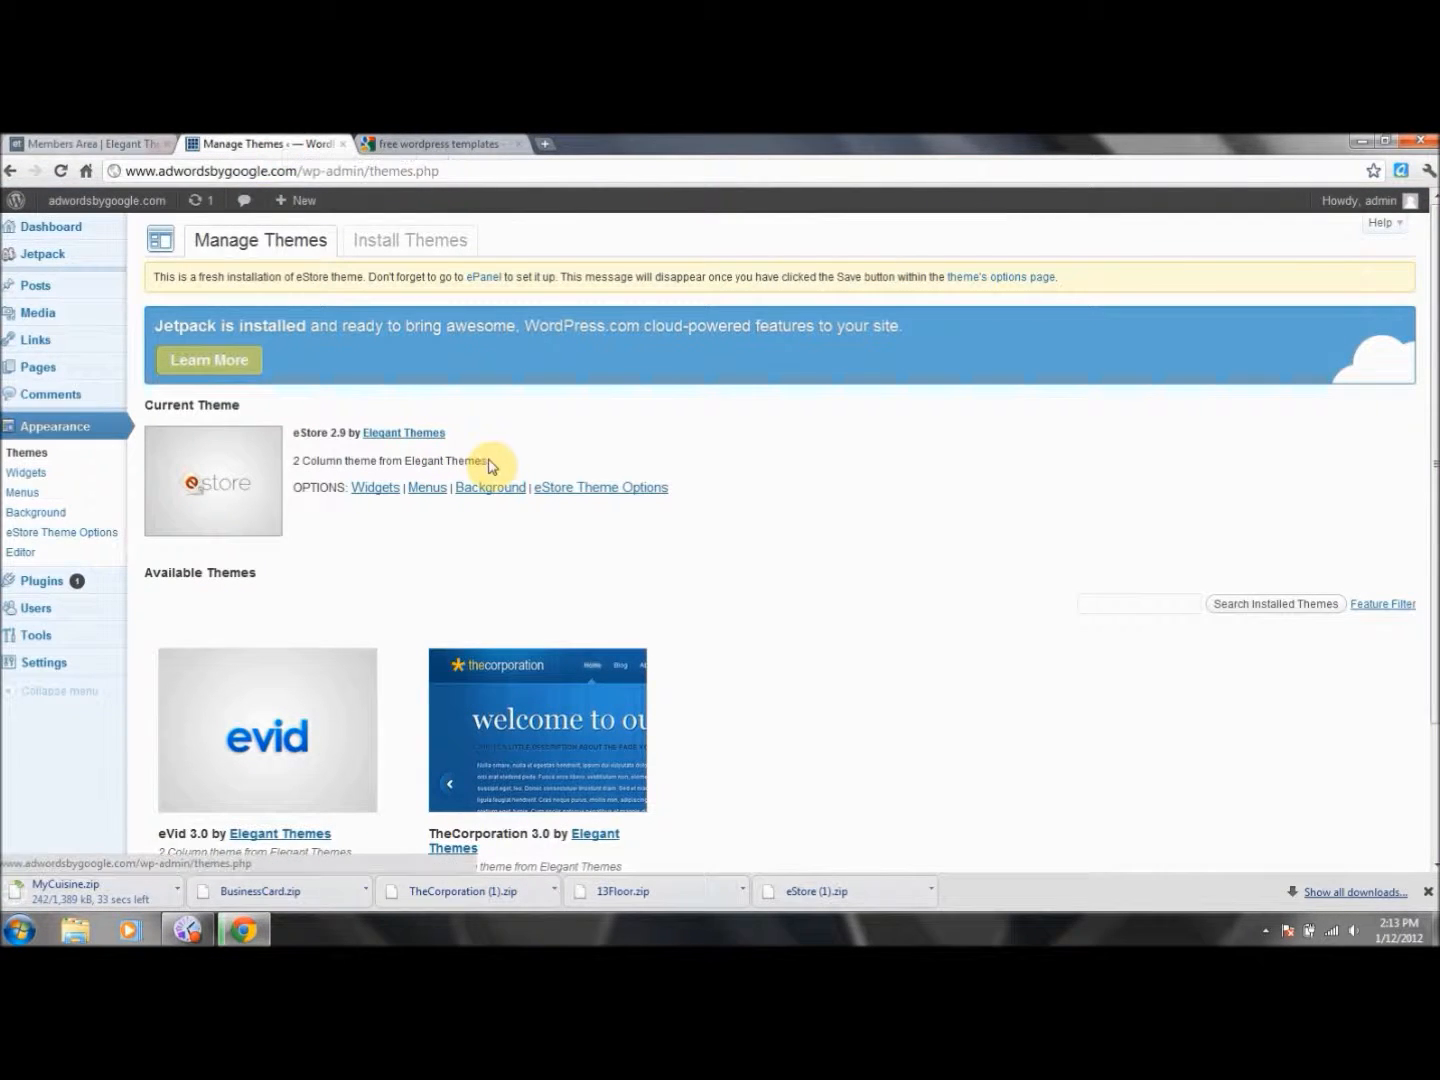
click(112, 141)
click(267, 143)
click(375, 490)
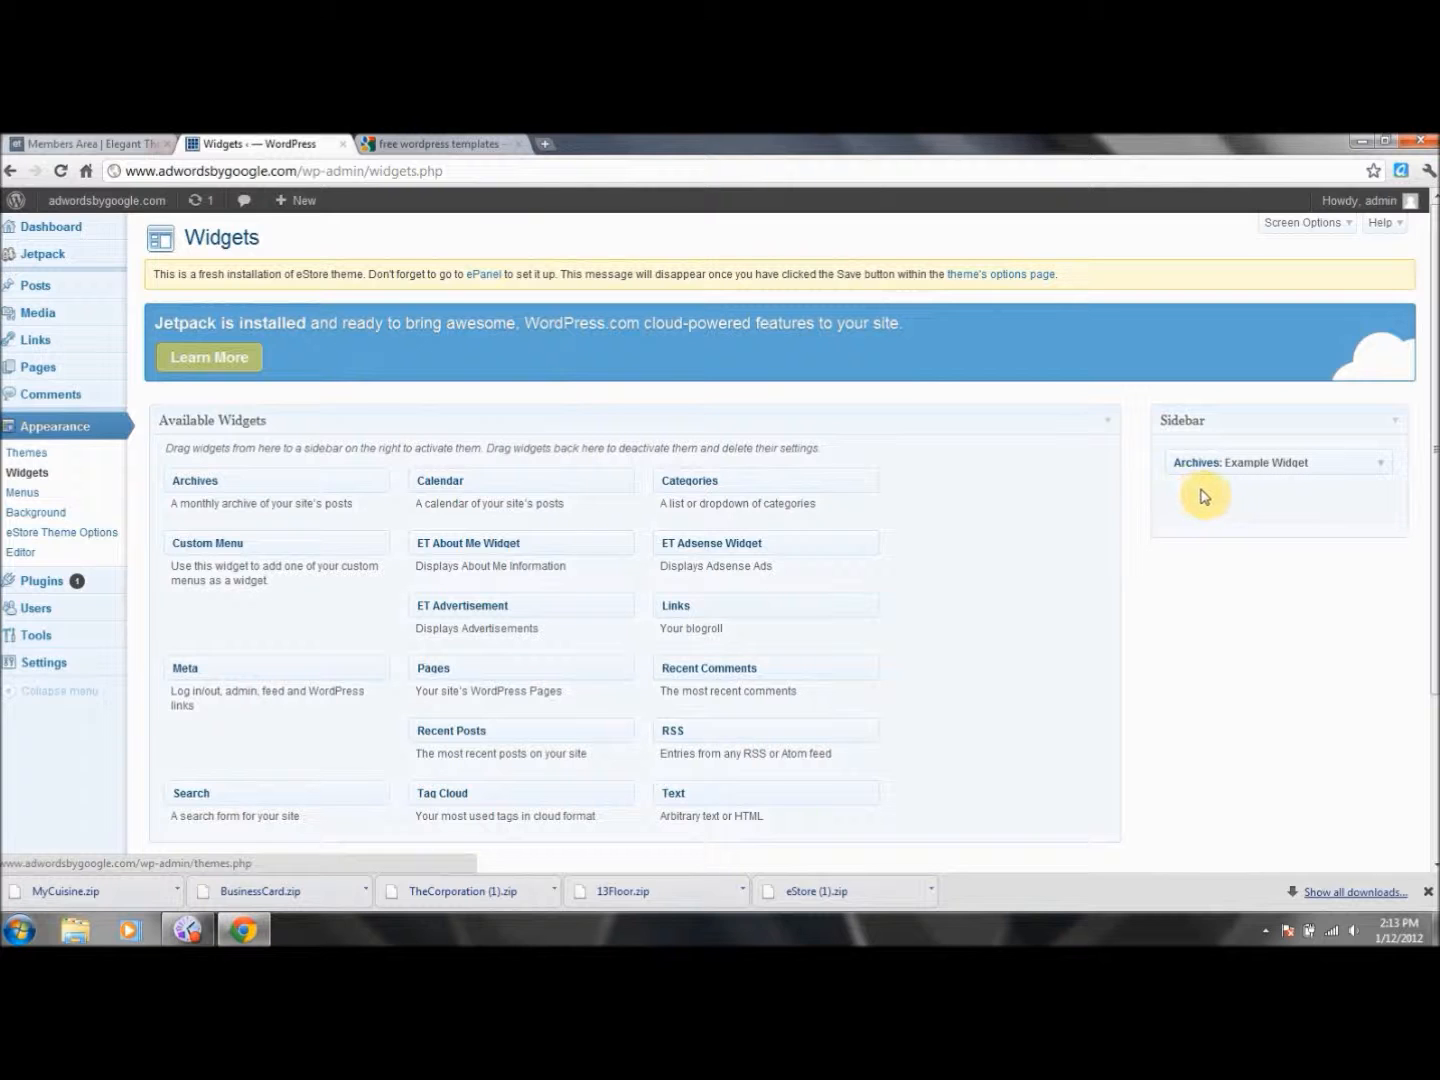
scroll(1432, 548, down, 2)
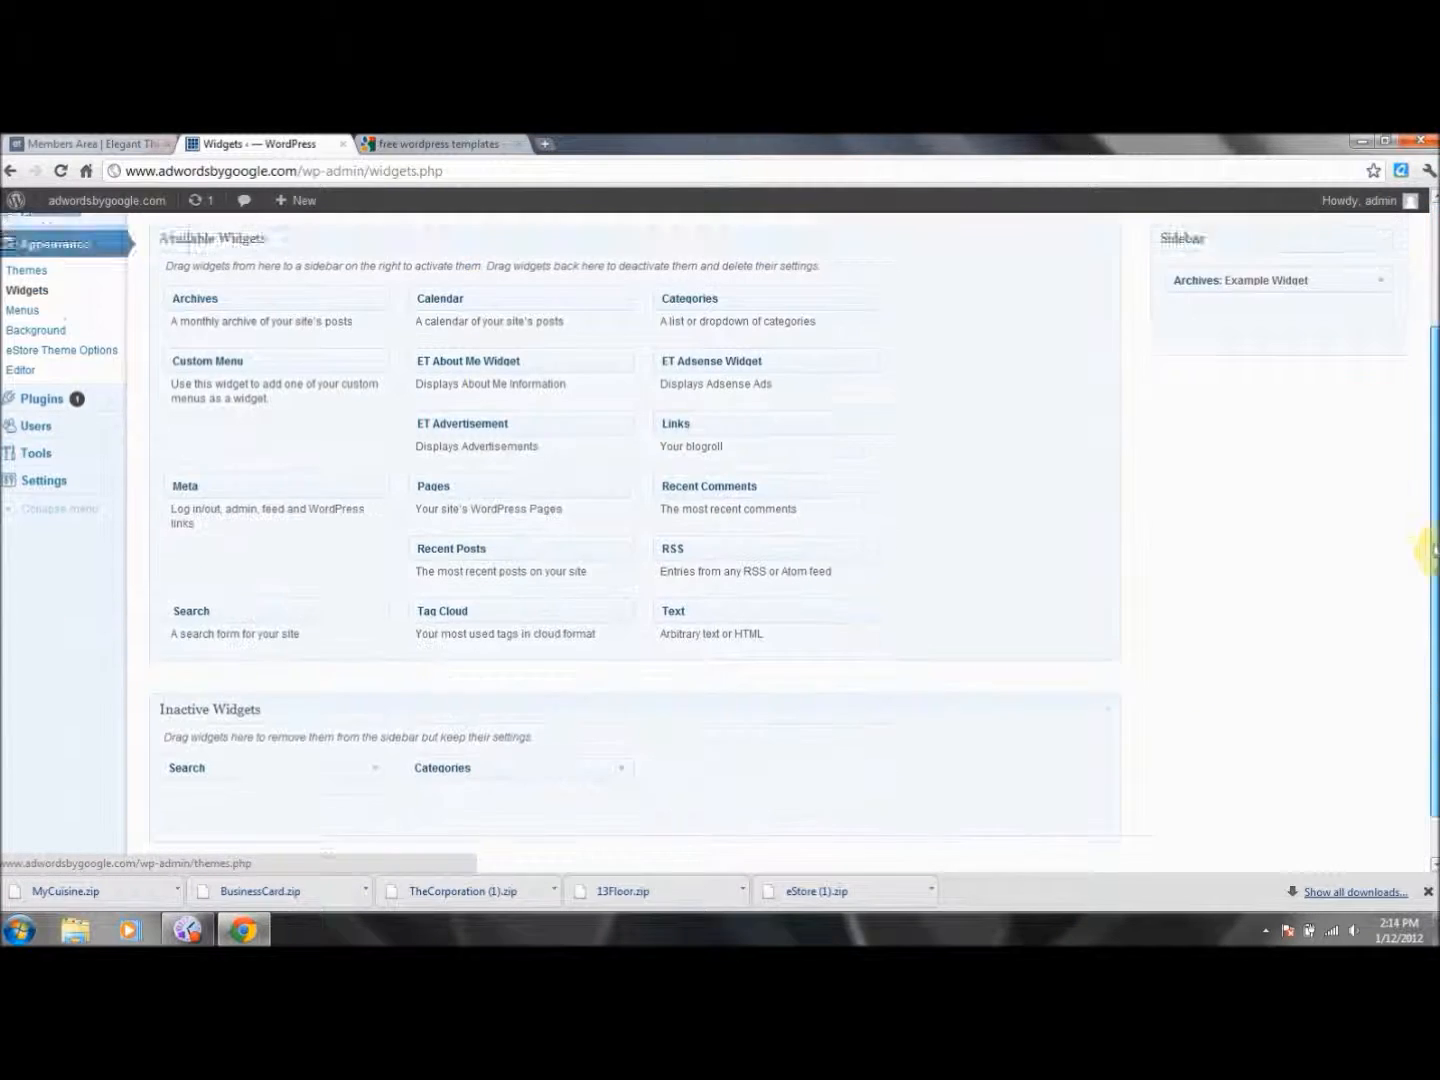
drag(1432, 548, 1432, 630)
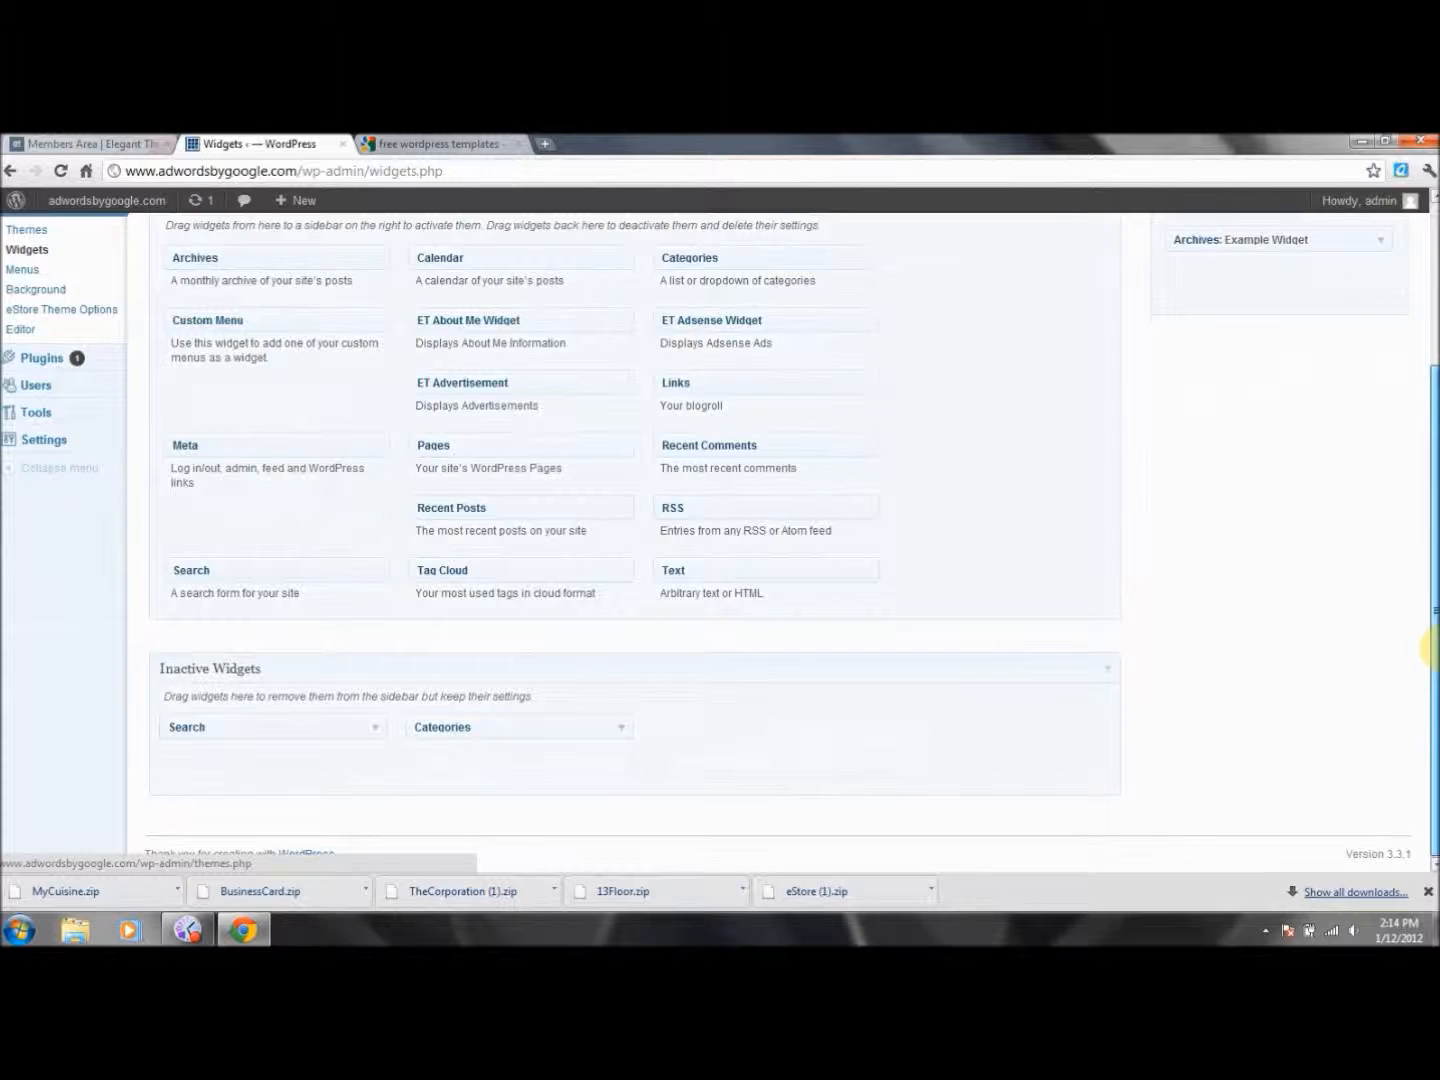
scroll(1432, 648, up, 3)
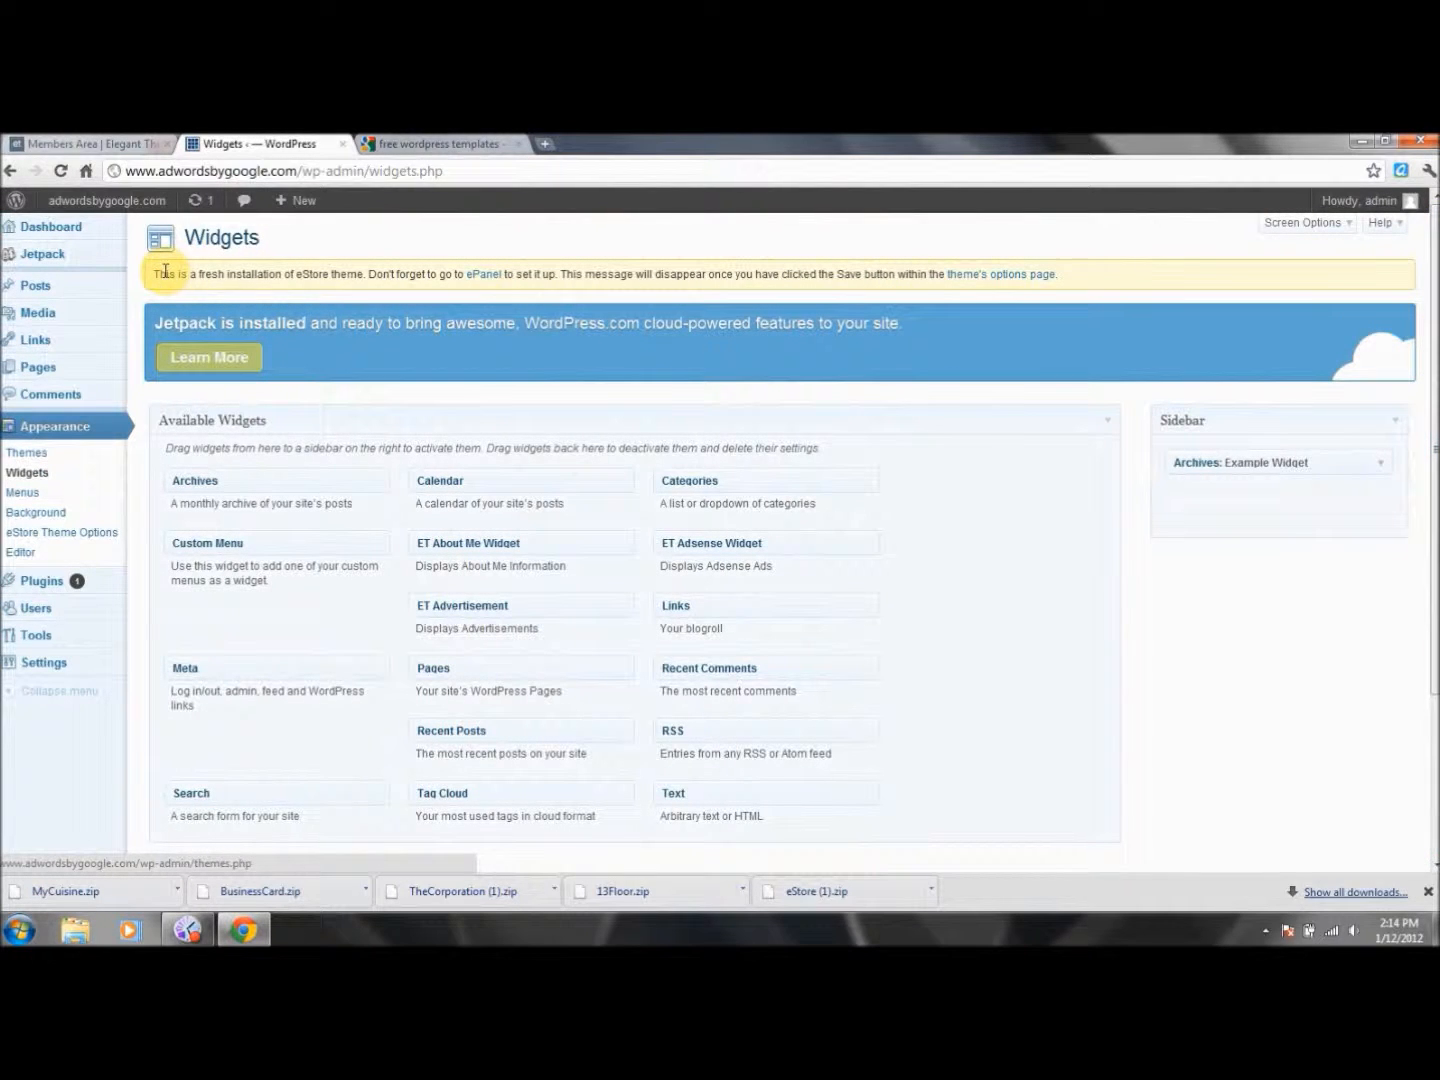
click(28, 456)
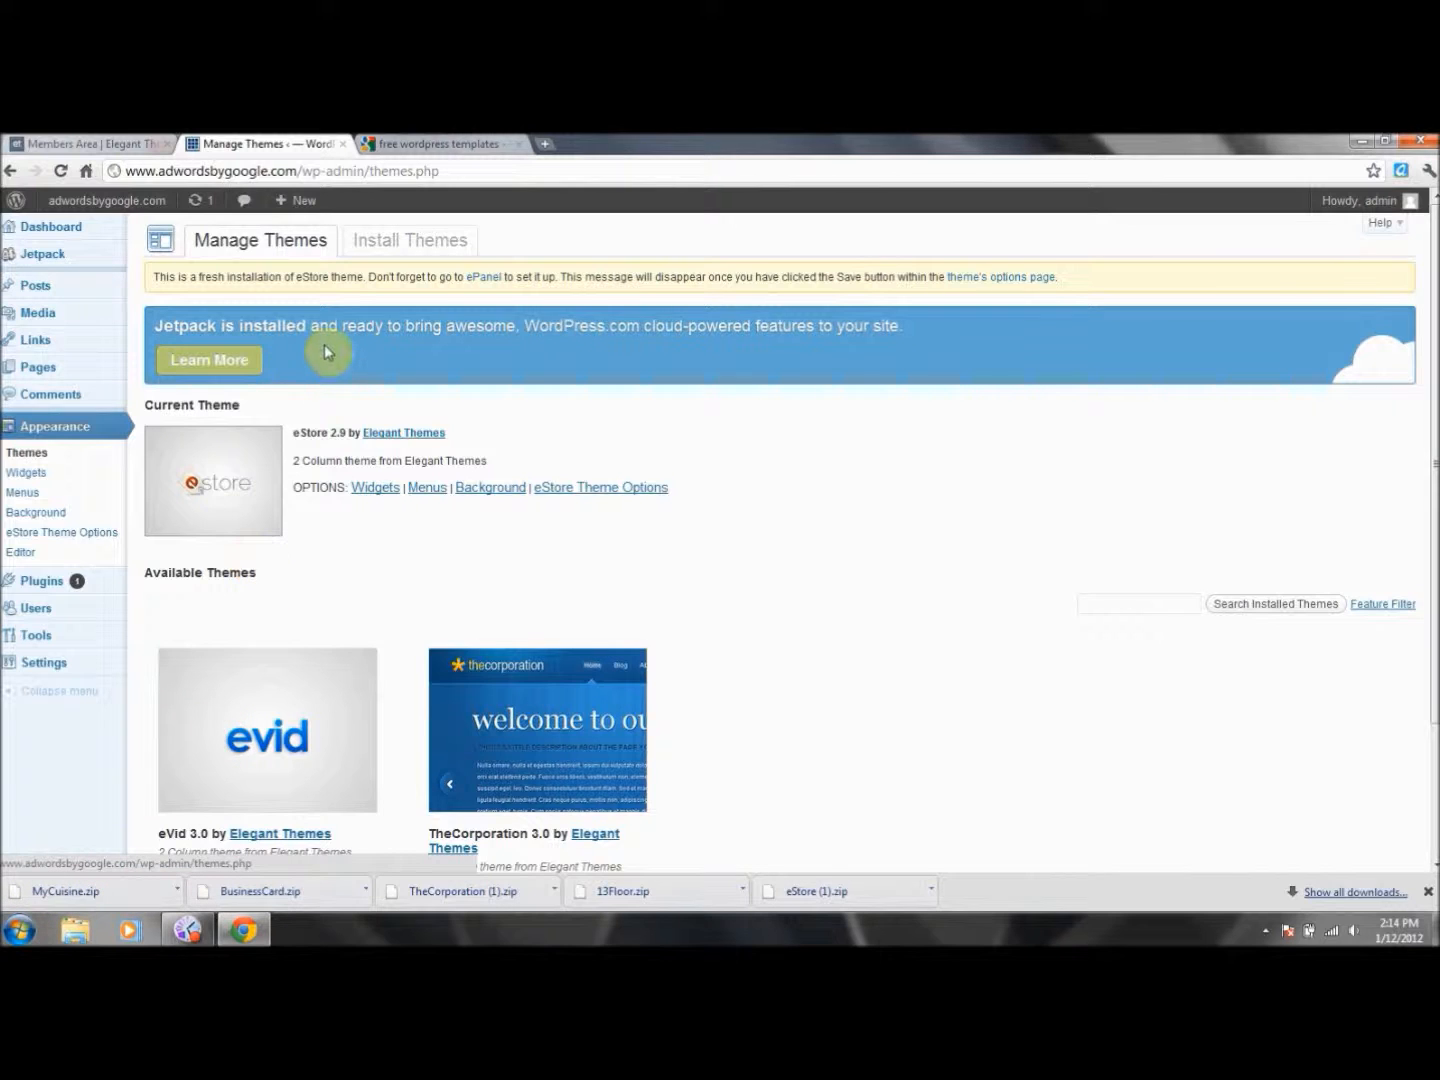
Open Install Themes, switch to the Upload option, and bring up the theme zip file picker.
click(428, 249)
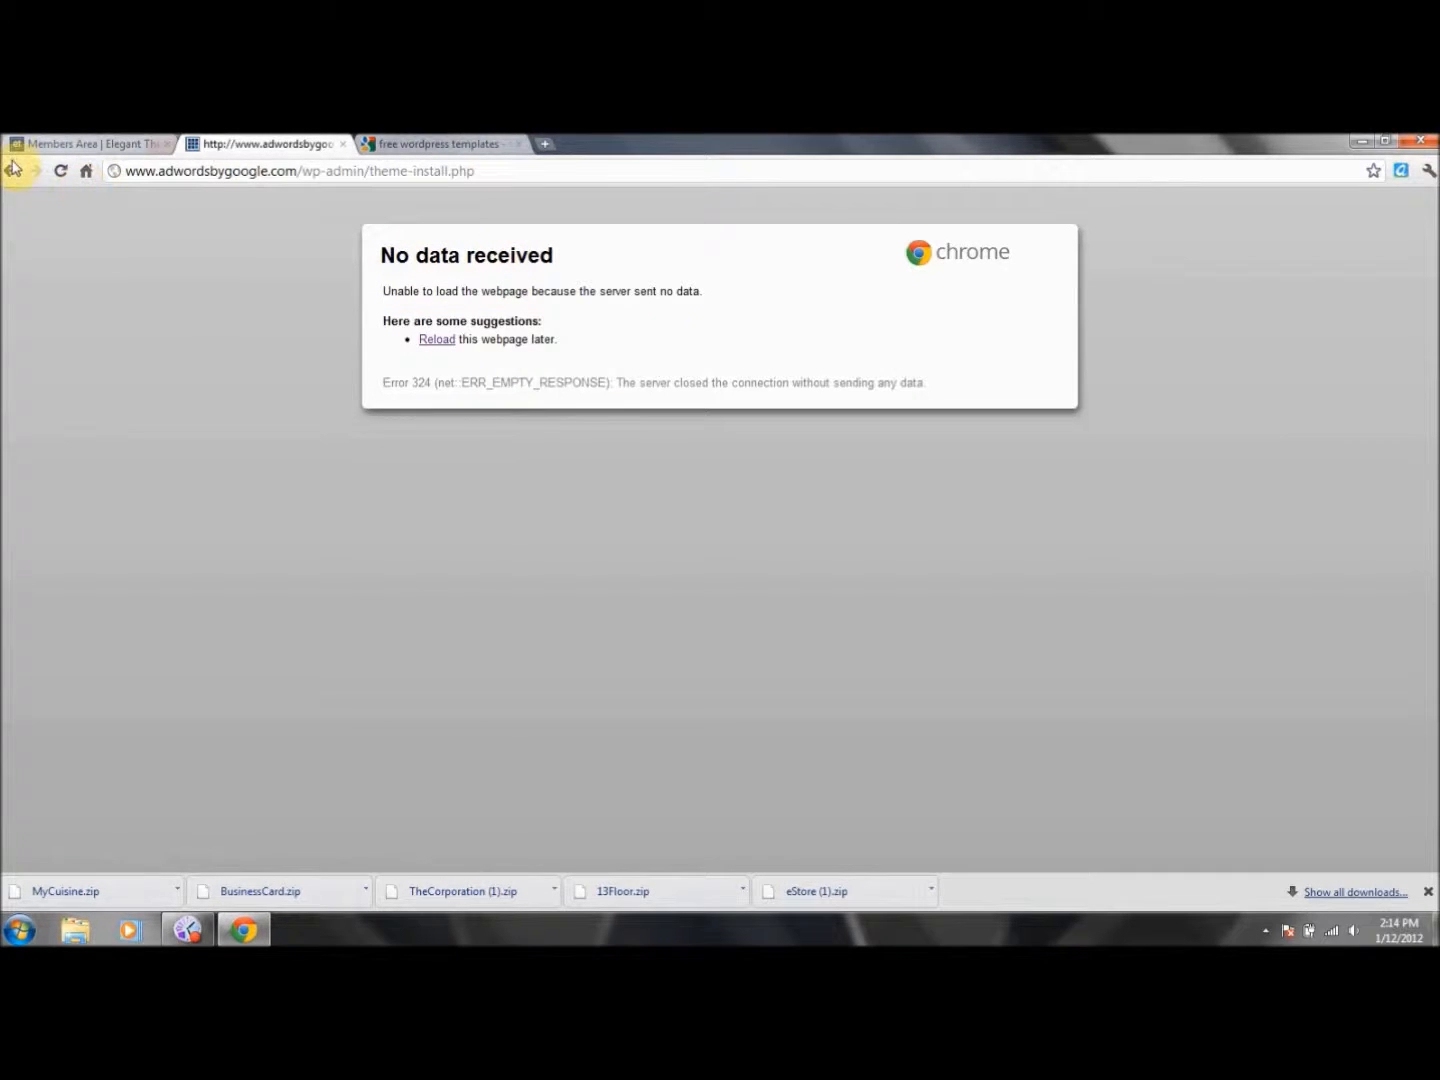
click(13, 168)
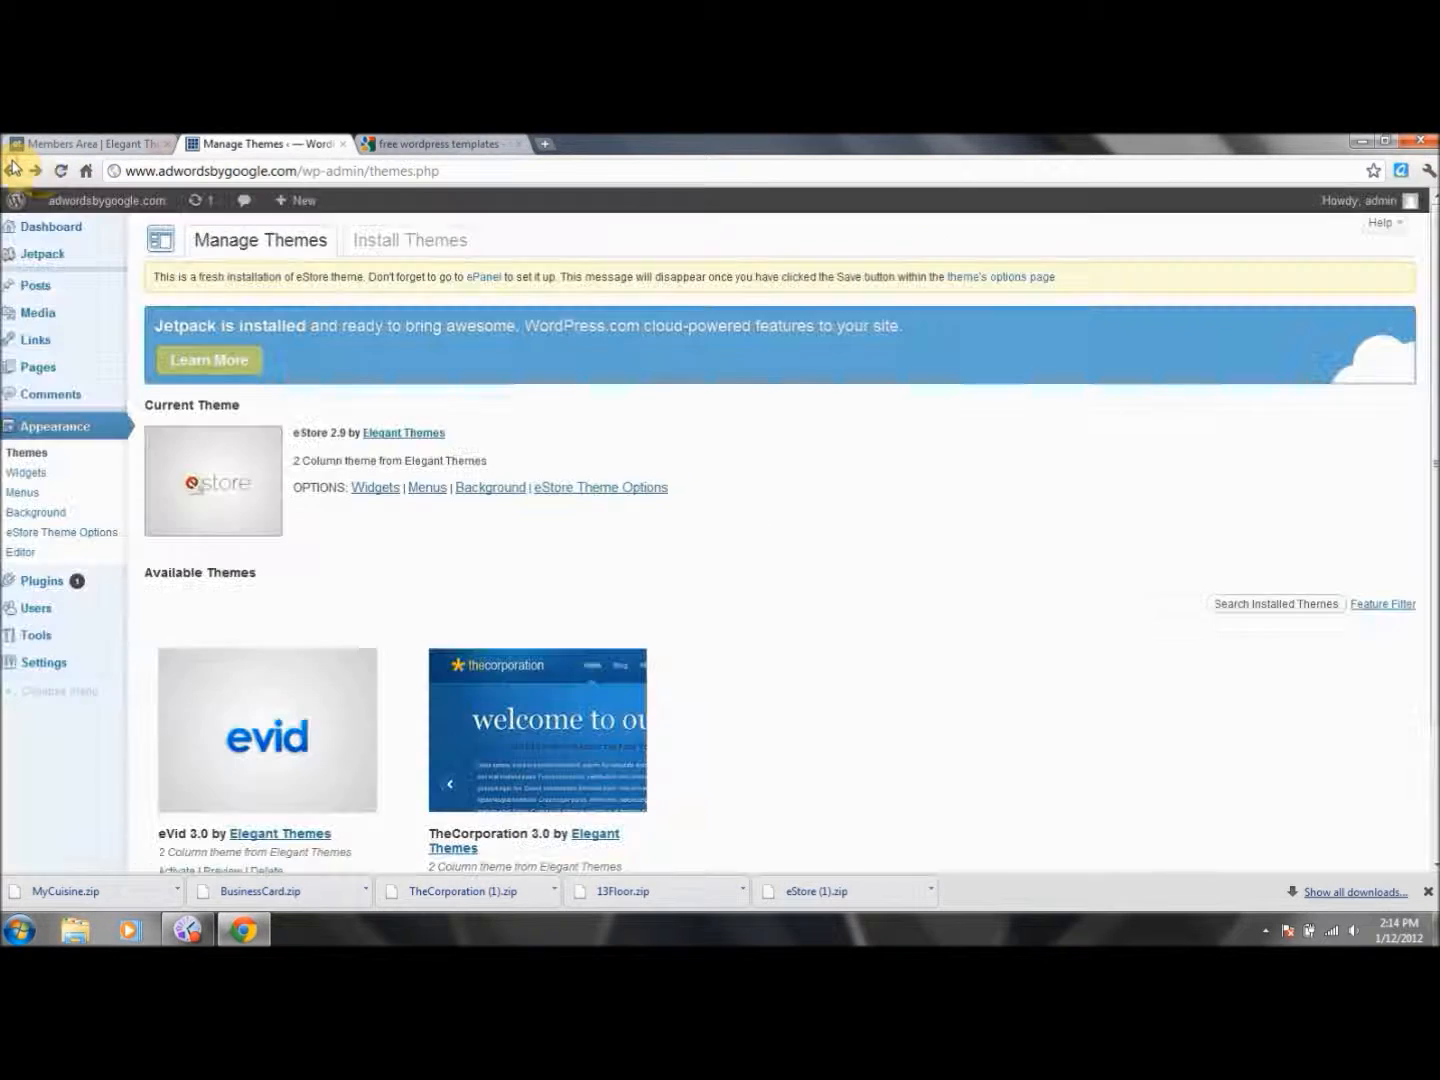
click(402, 243)
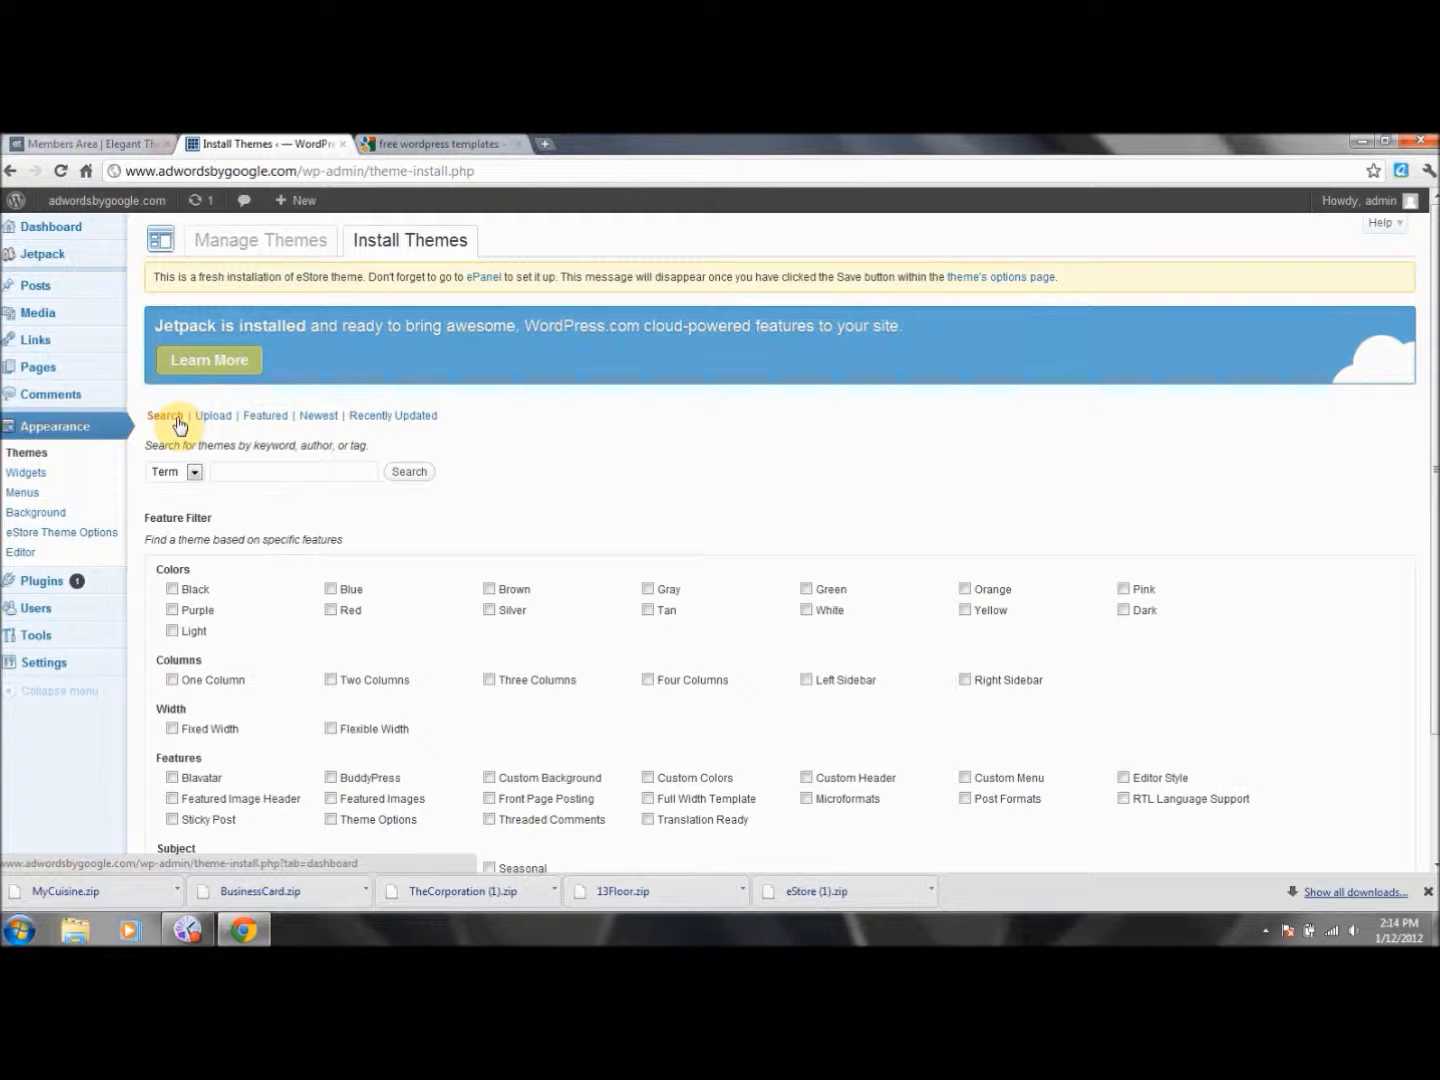
click(218, 422)
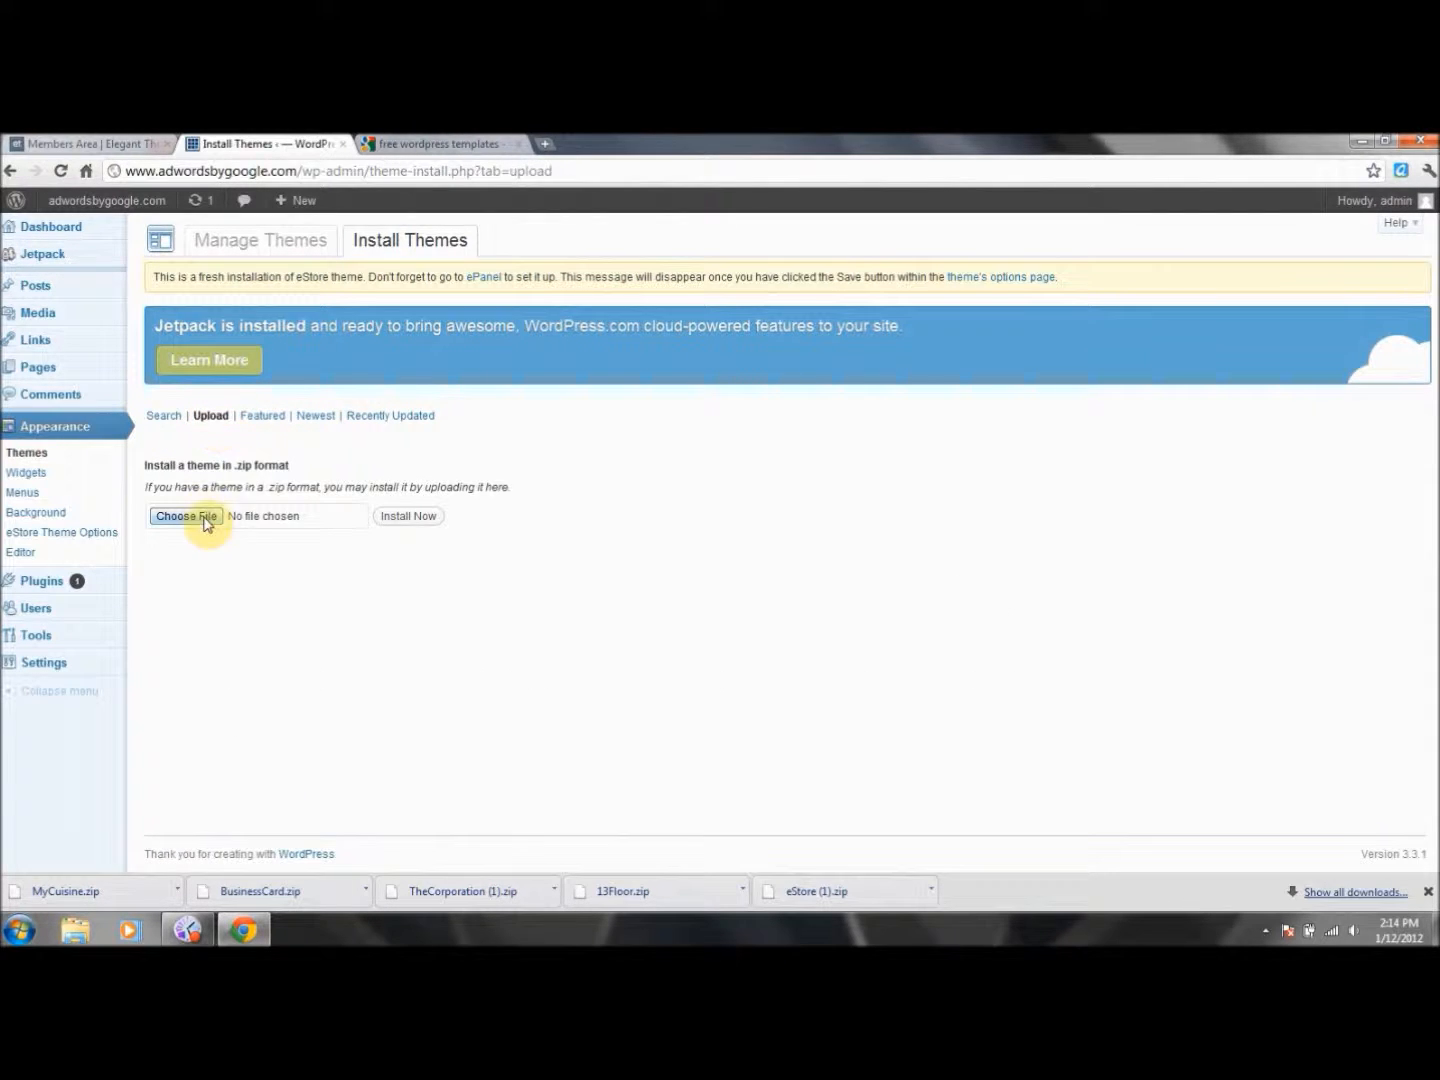
click(205, 517)
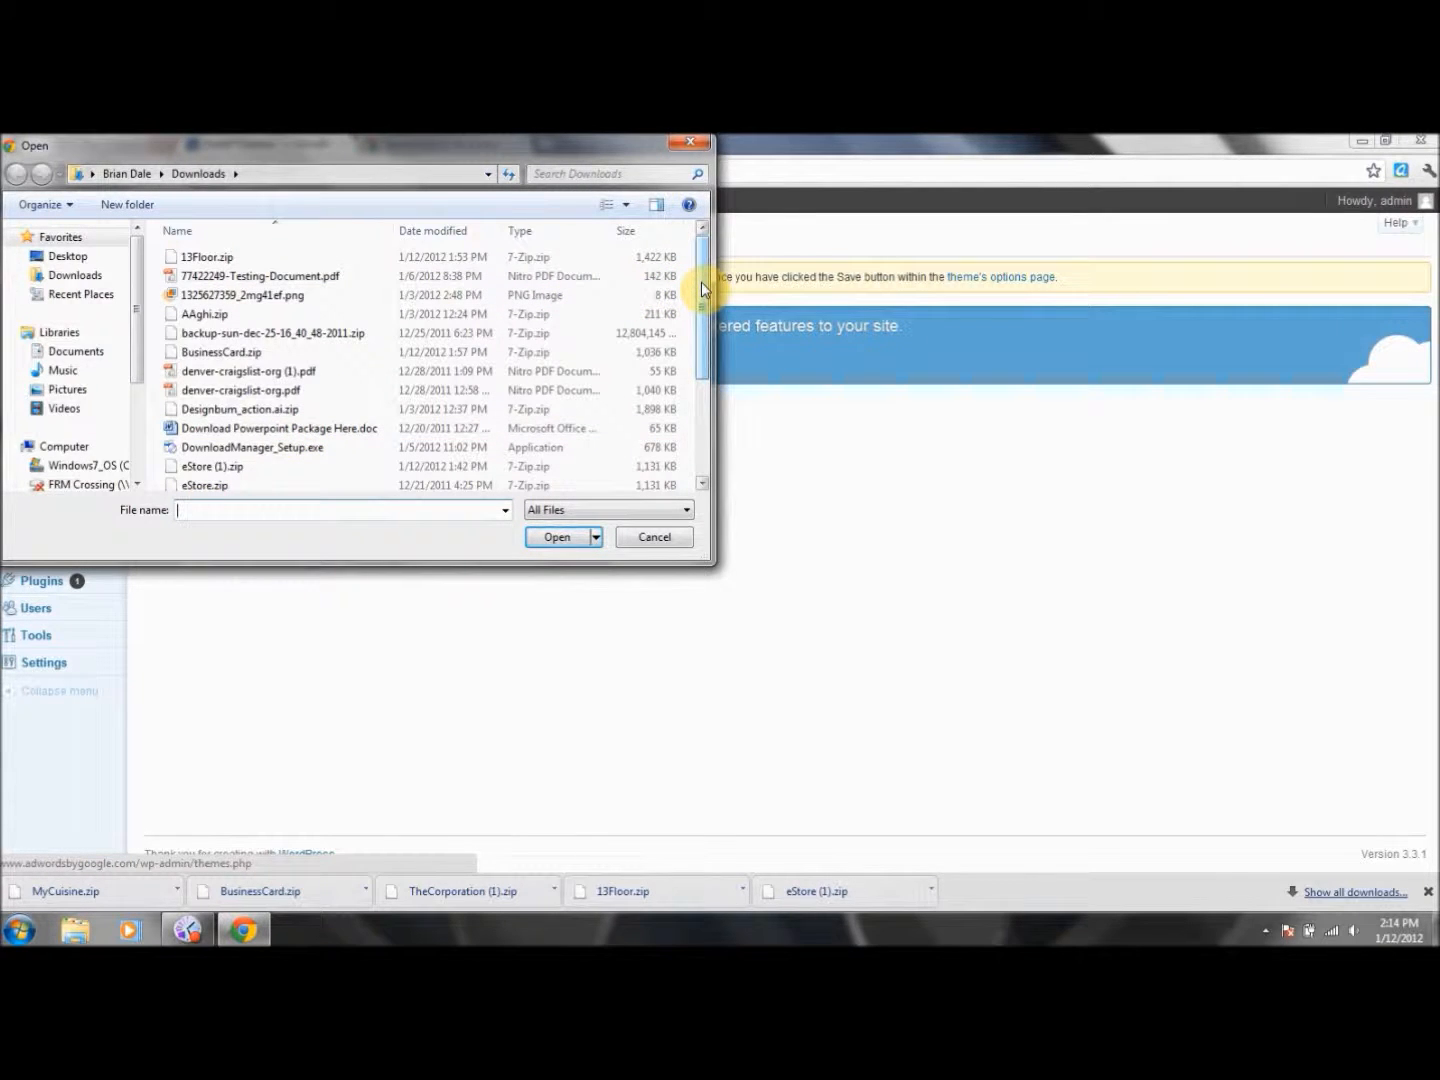
Choose MyCuisine.zip from Downloads and install it.
drag(701, 281, 705, 345)
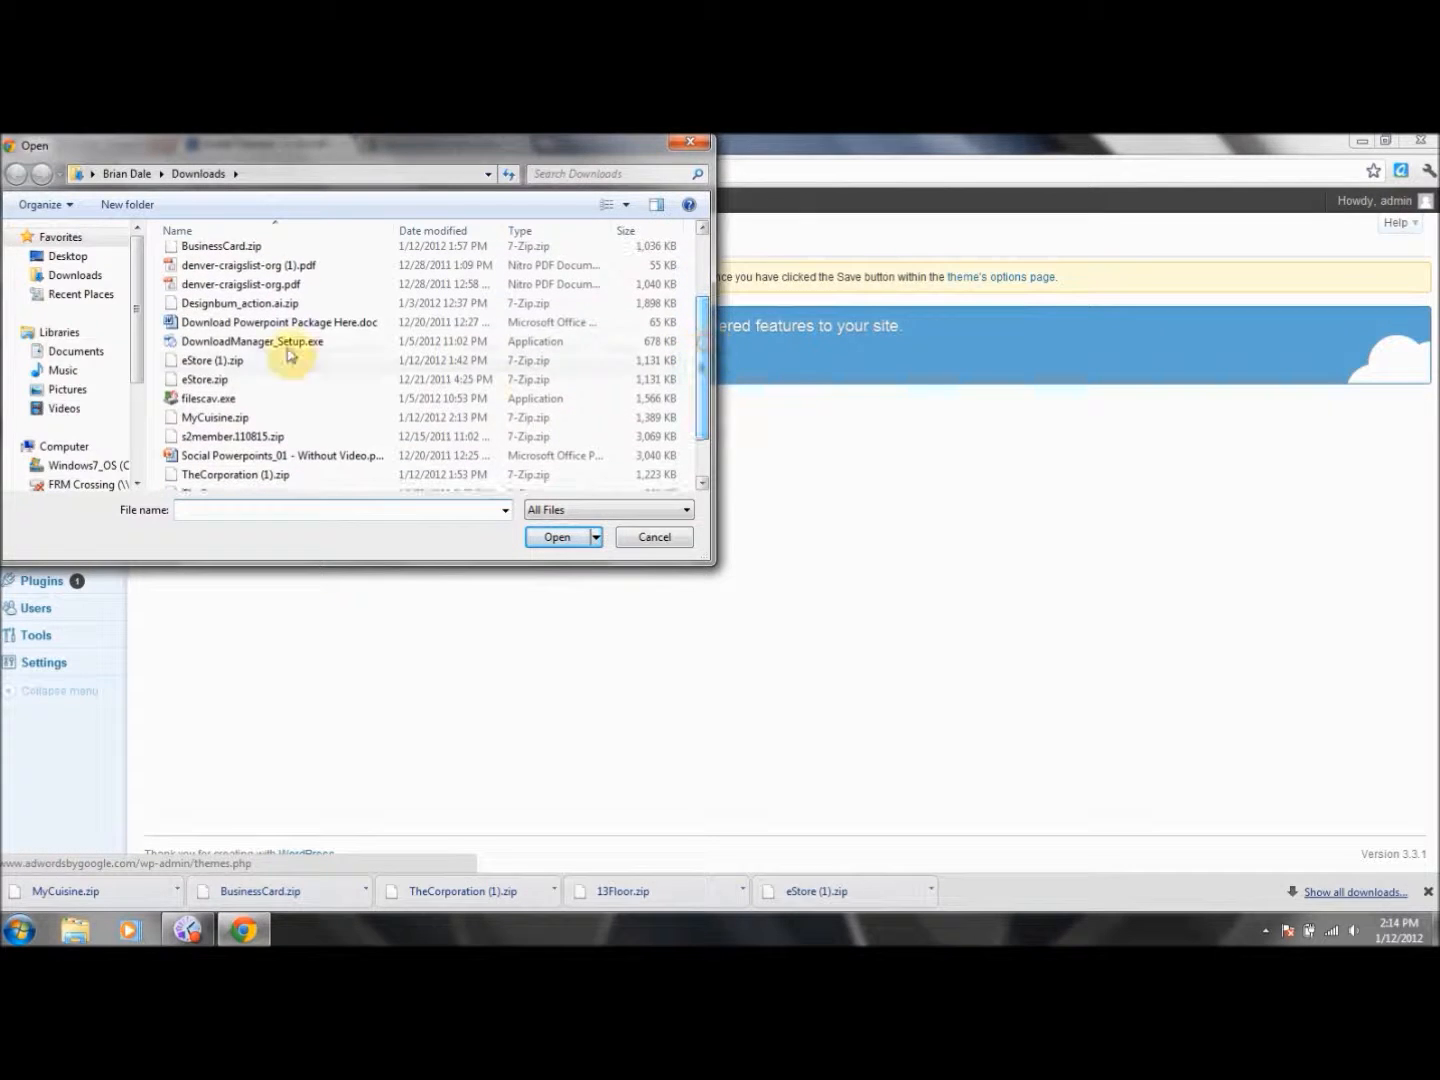
double_click(200, 418)
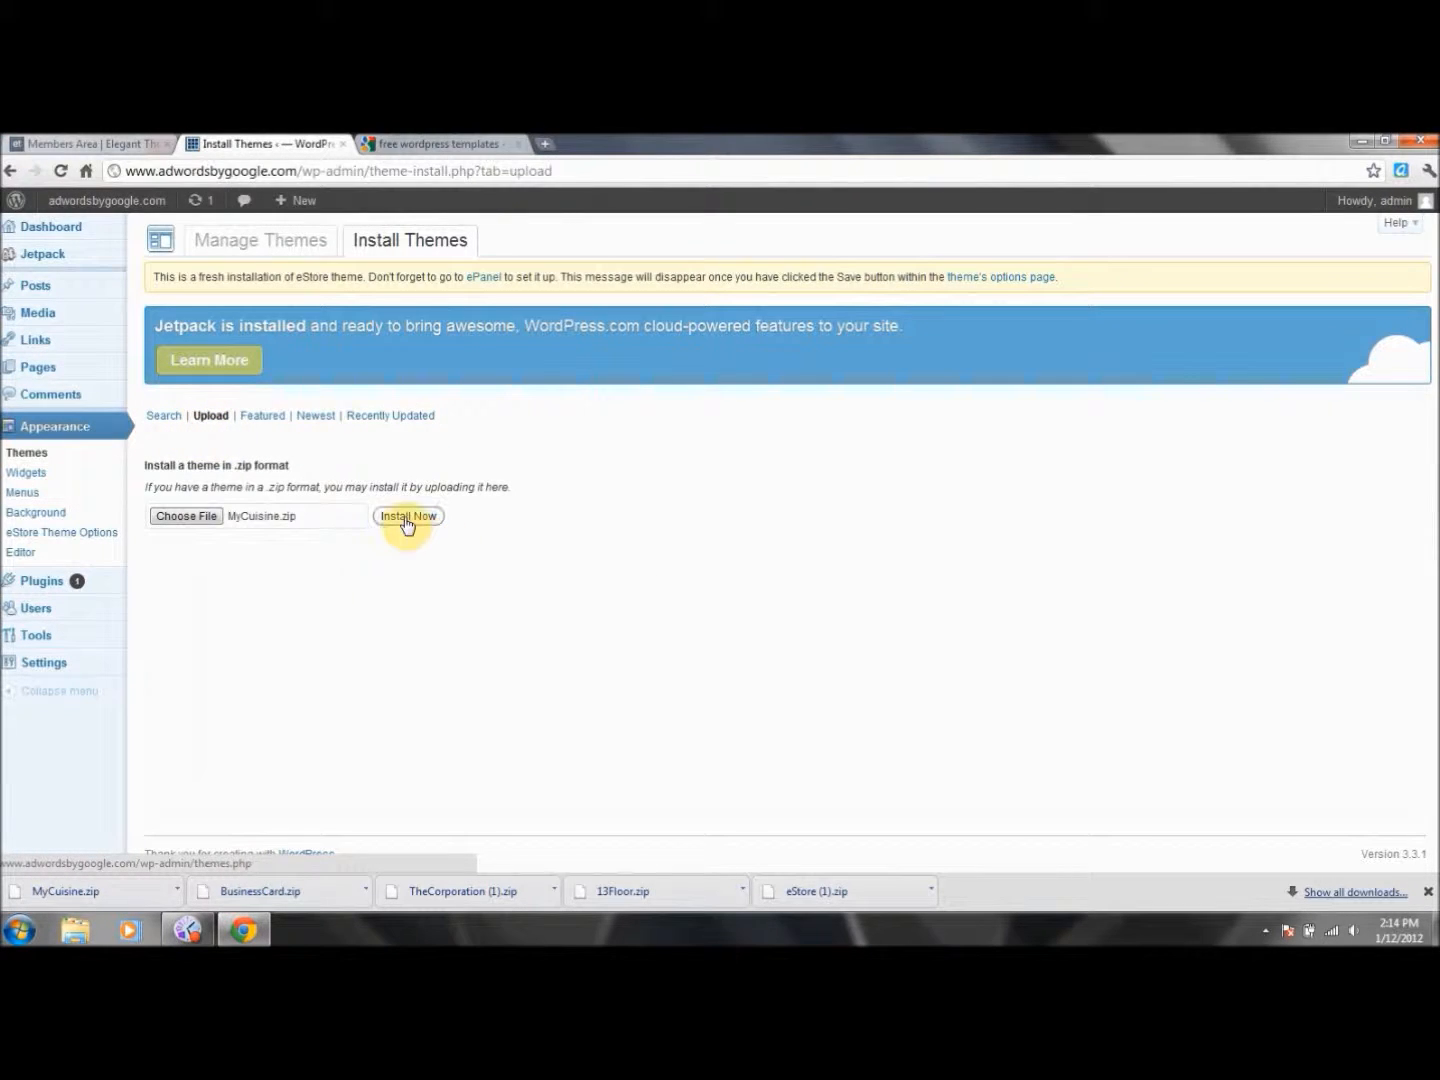
click(407, 520)
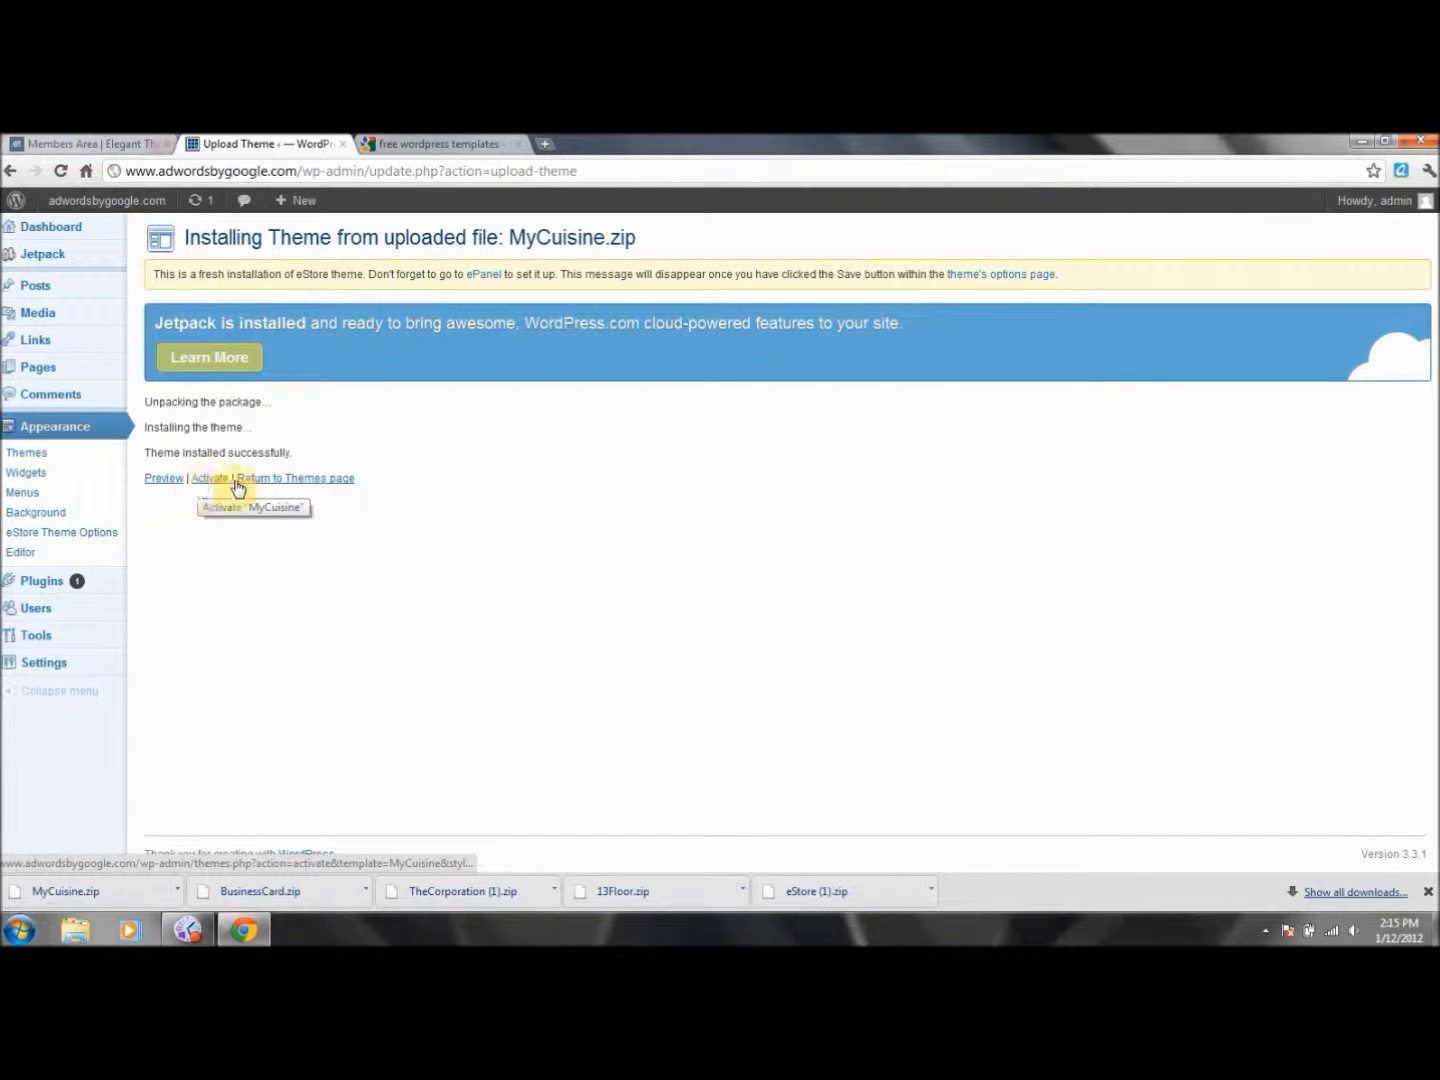
Preview the MyCuisine theme, close the preview, and go to Appearance > Themes.
click(161, 480)
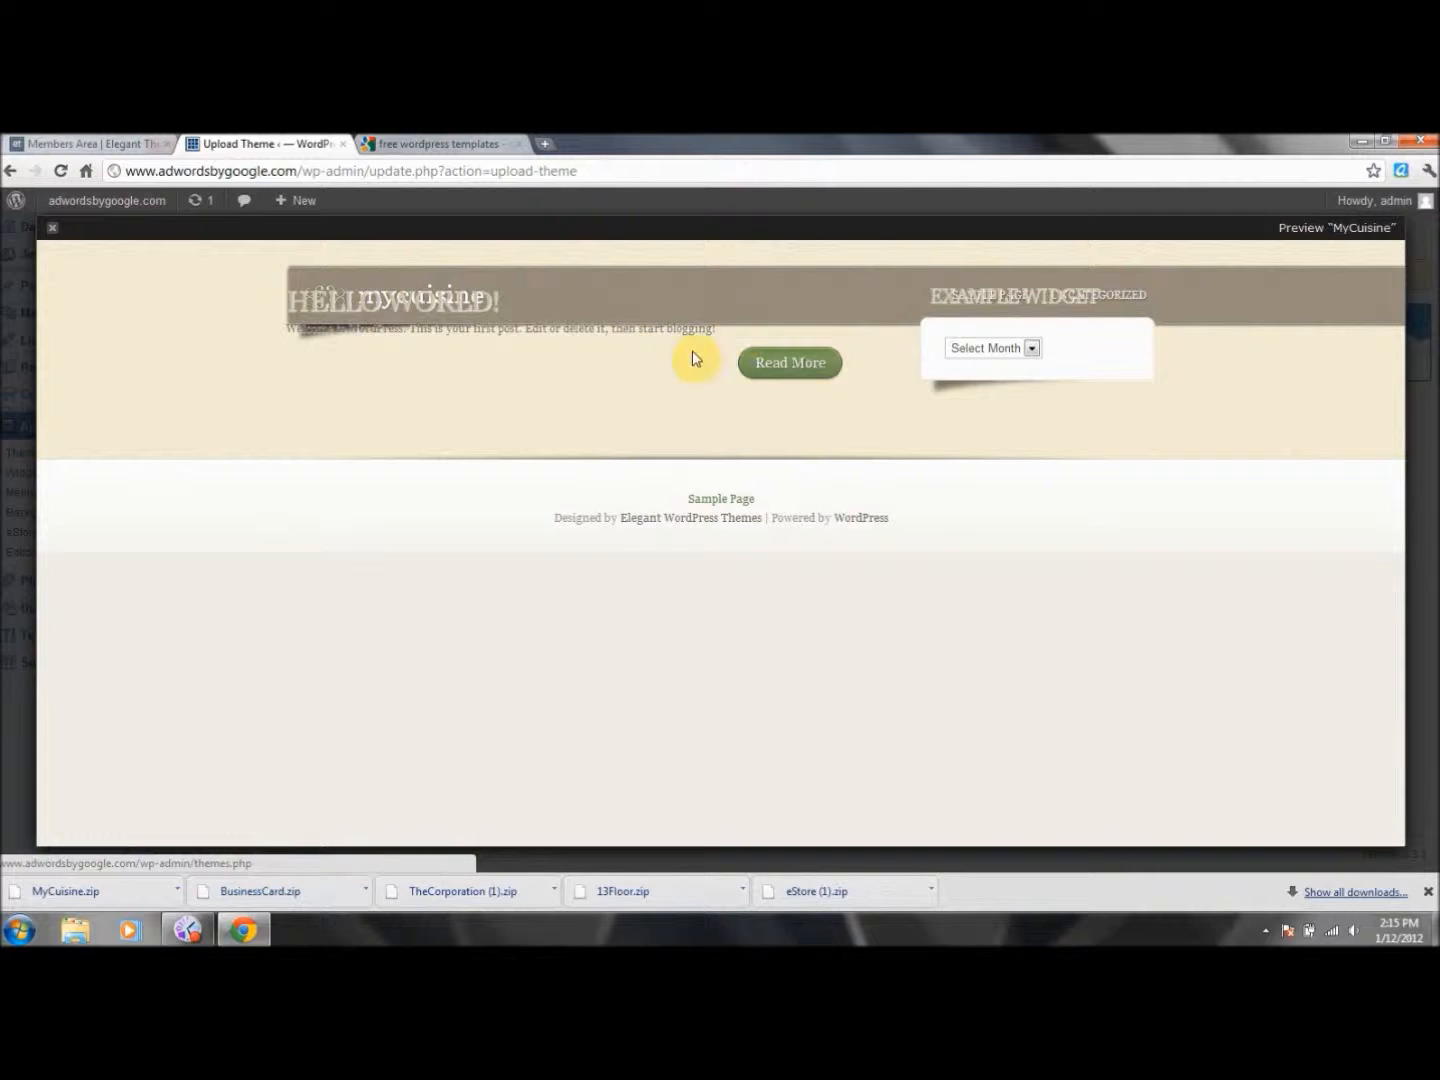
click(56, 234)
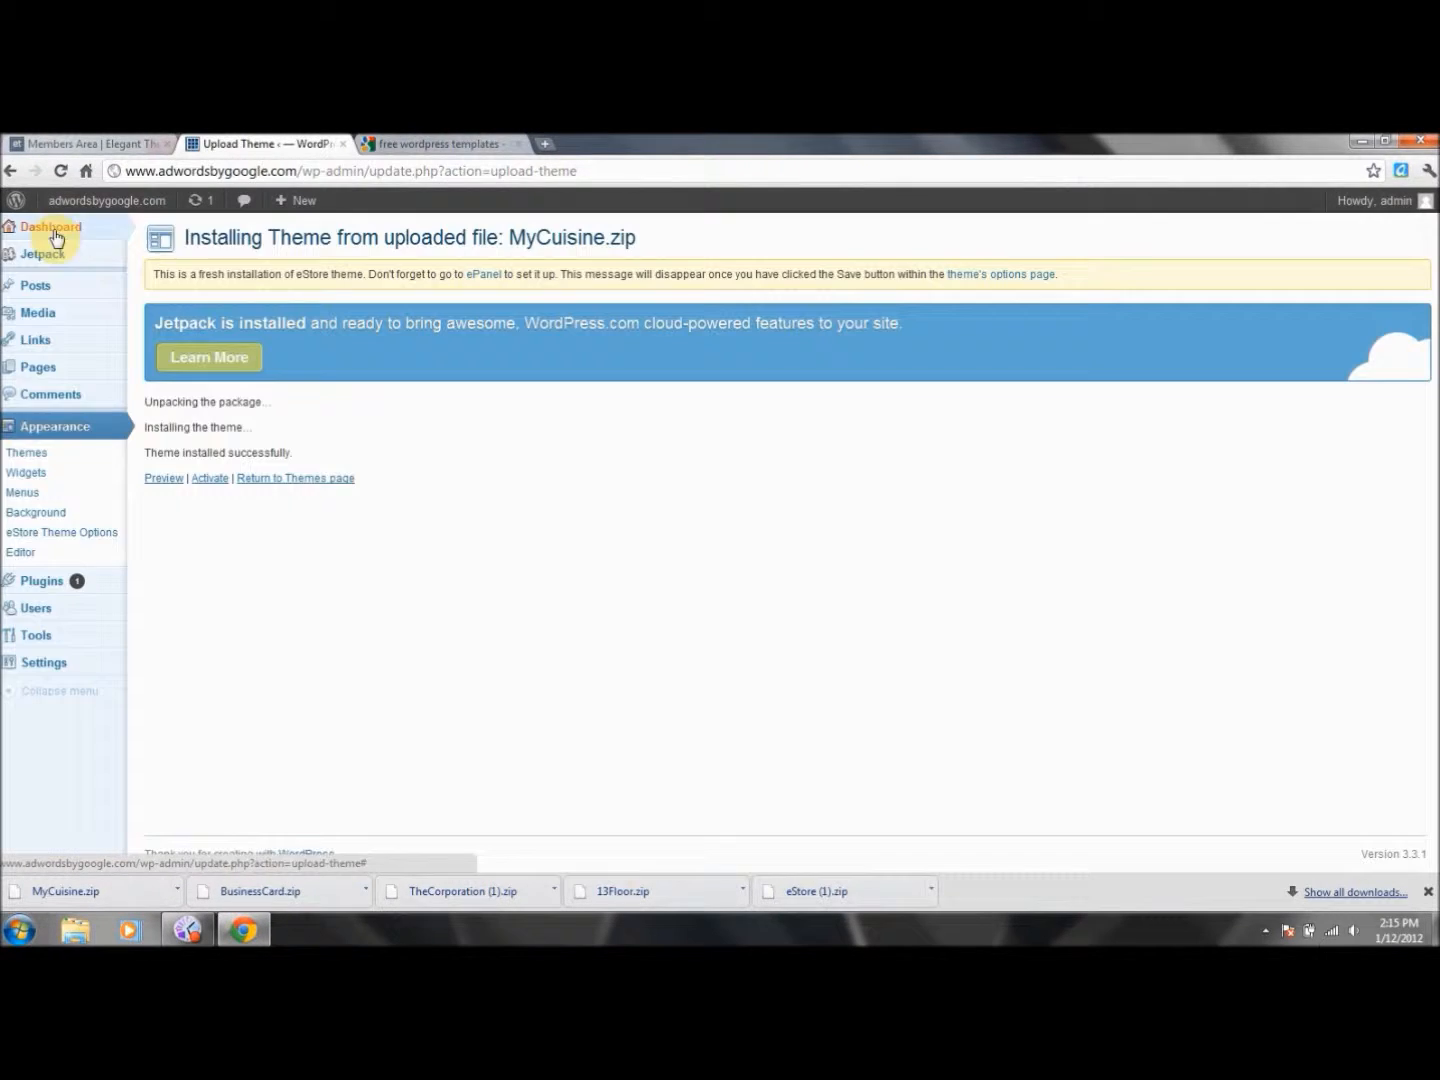
click(30, 455)
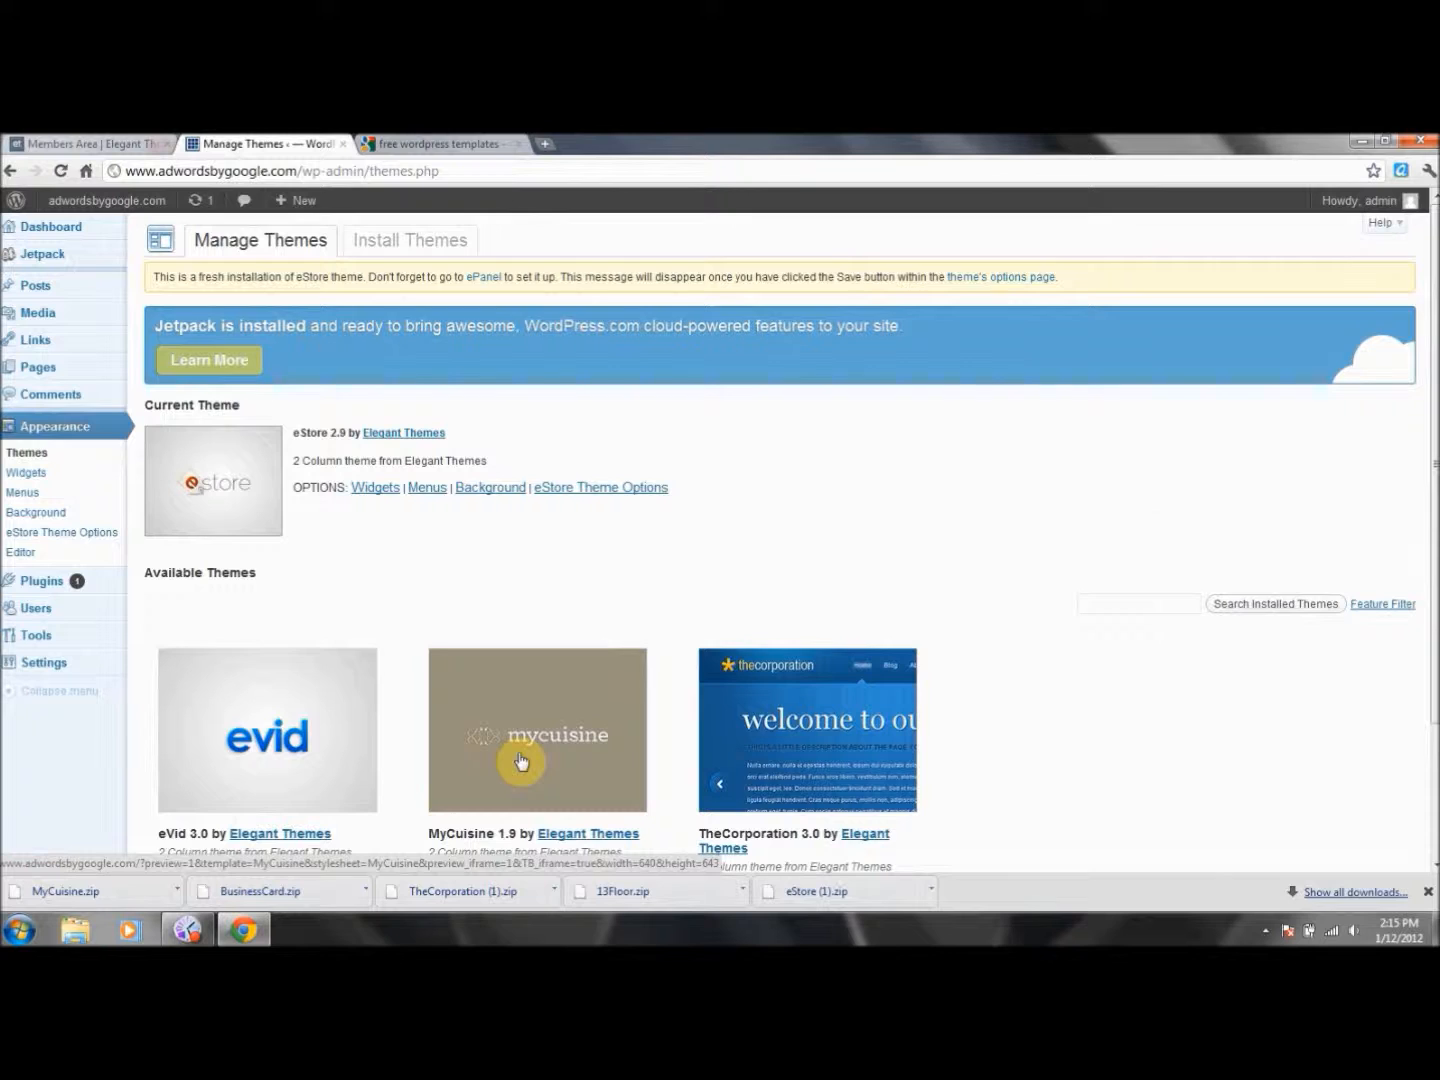
Check that MyCuisine 1.9 is under Available Themes, then open eStore's Widgets page.
drag(1432, 425, 1432, 588)
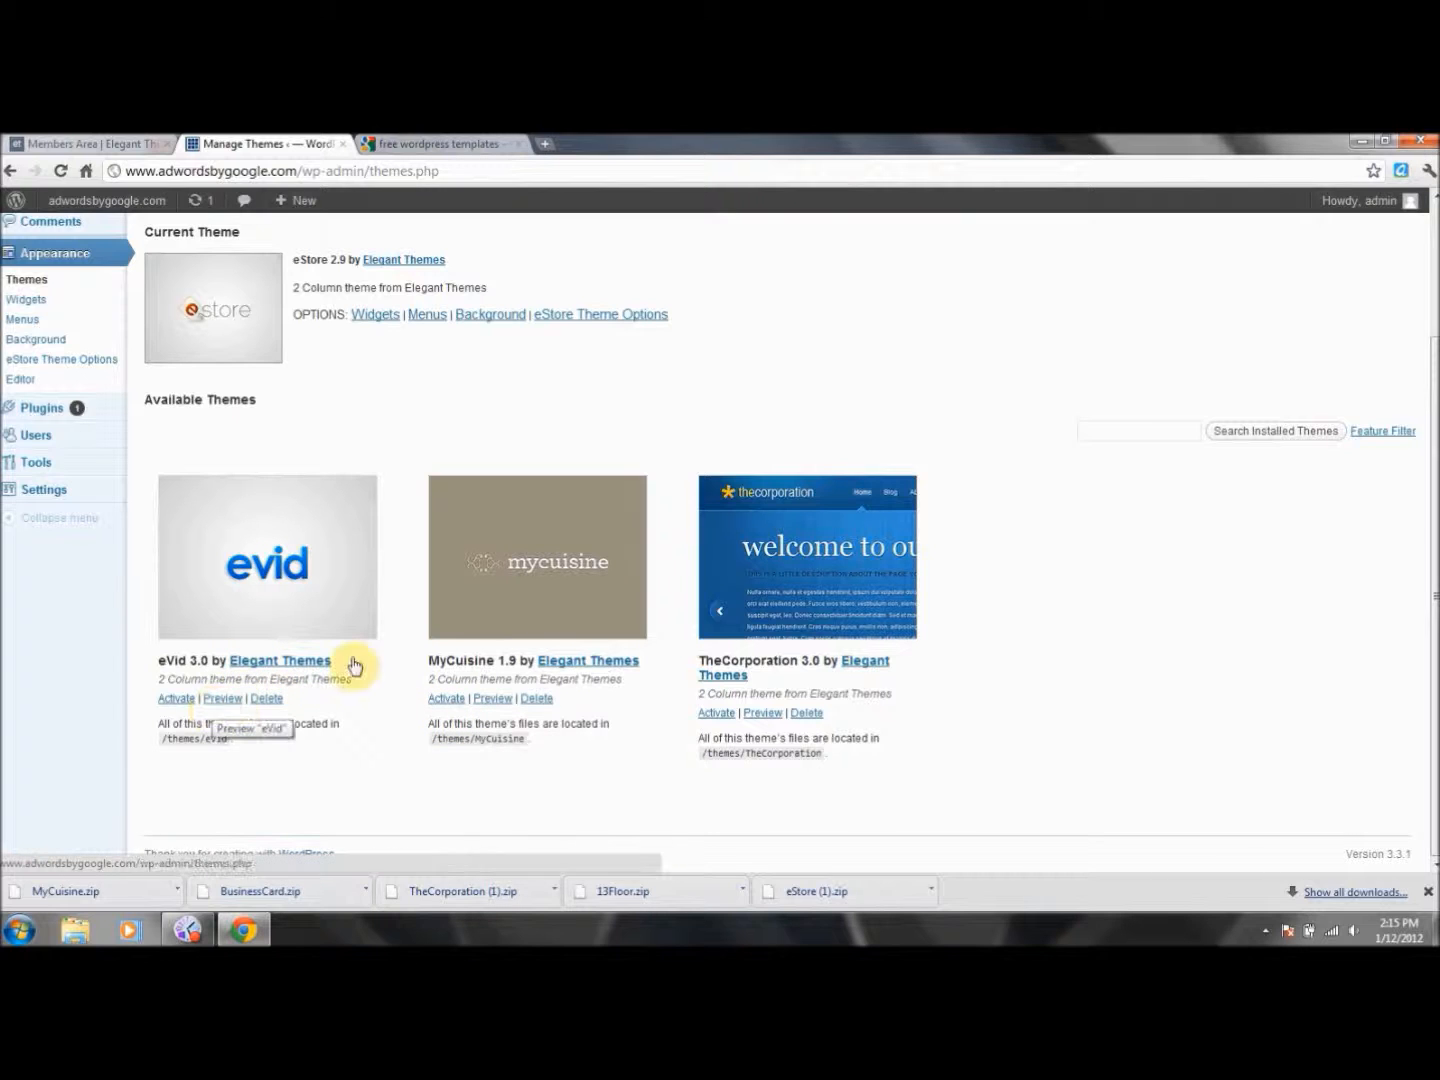
scroll(1000, 520, up, 2)
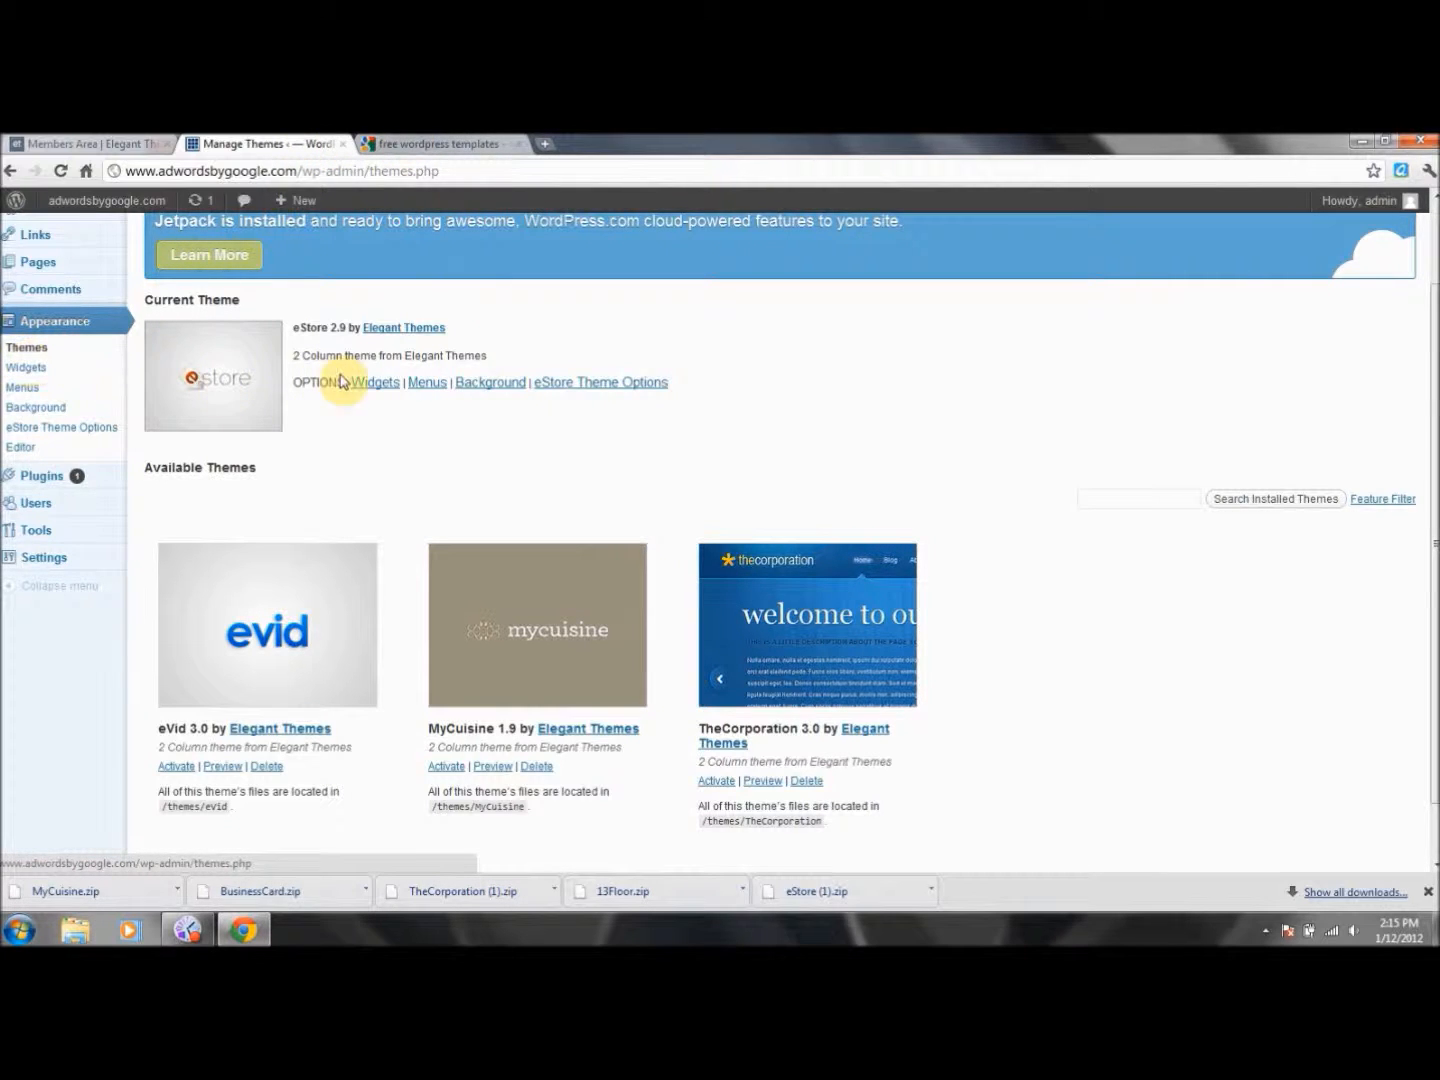
click(376, 389)
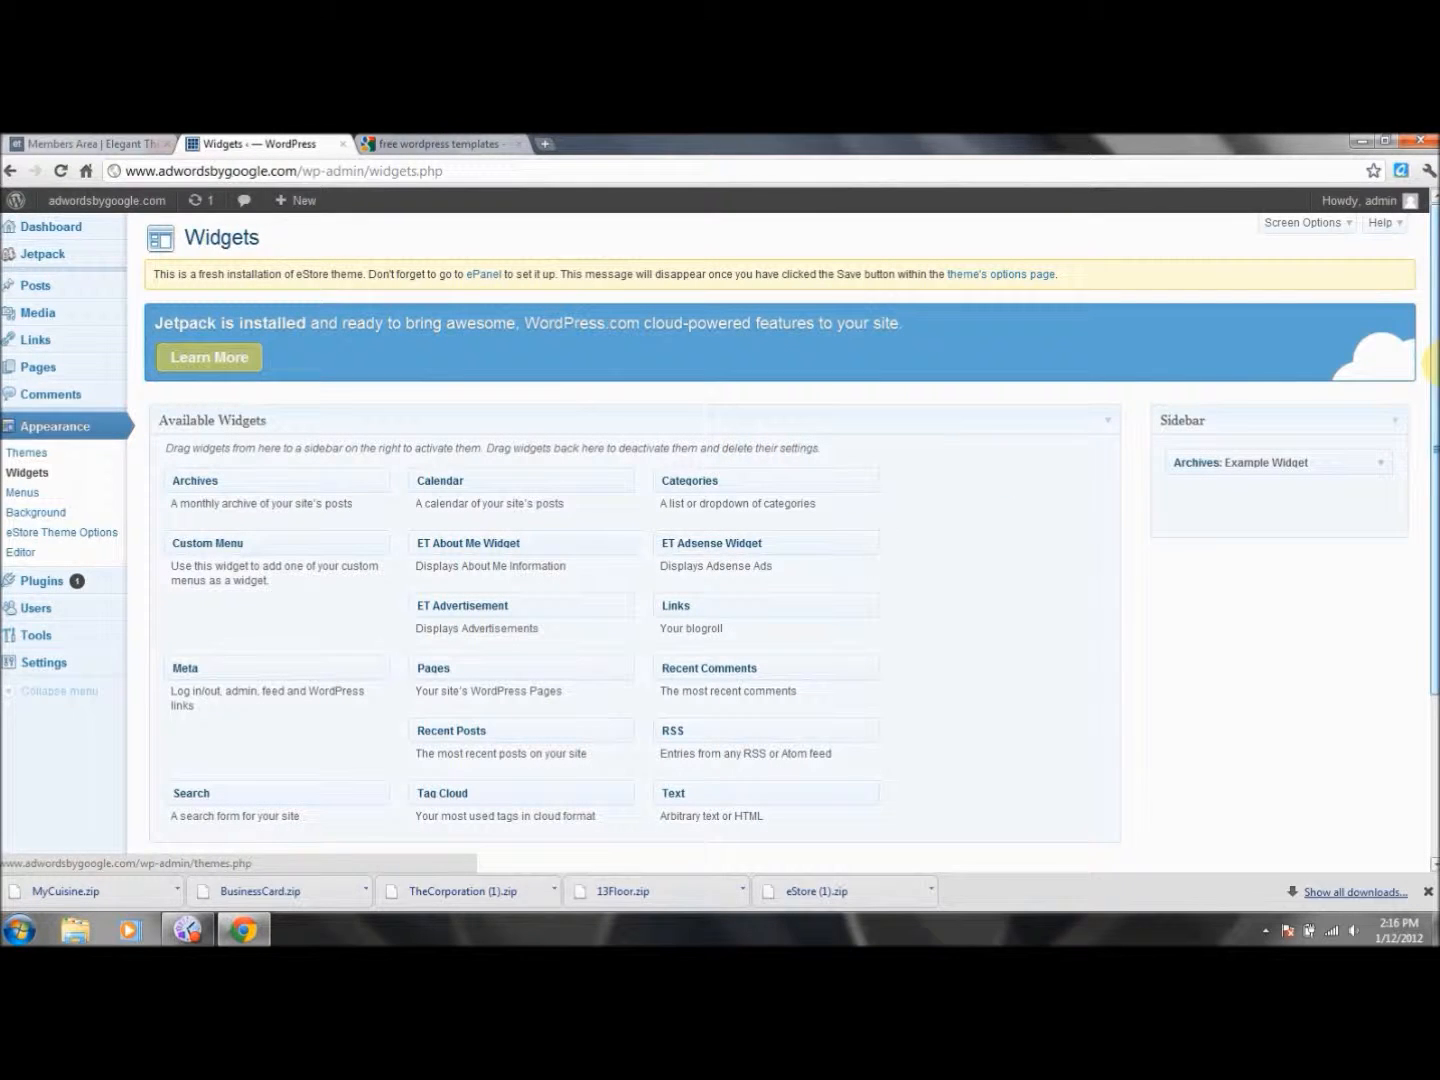
scroll(1434, 365, down, 3)
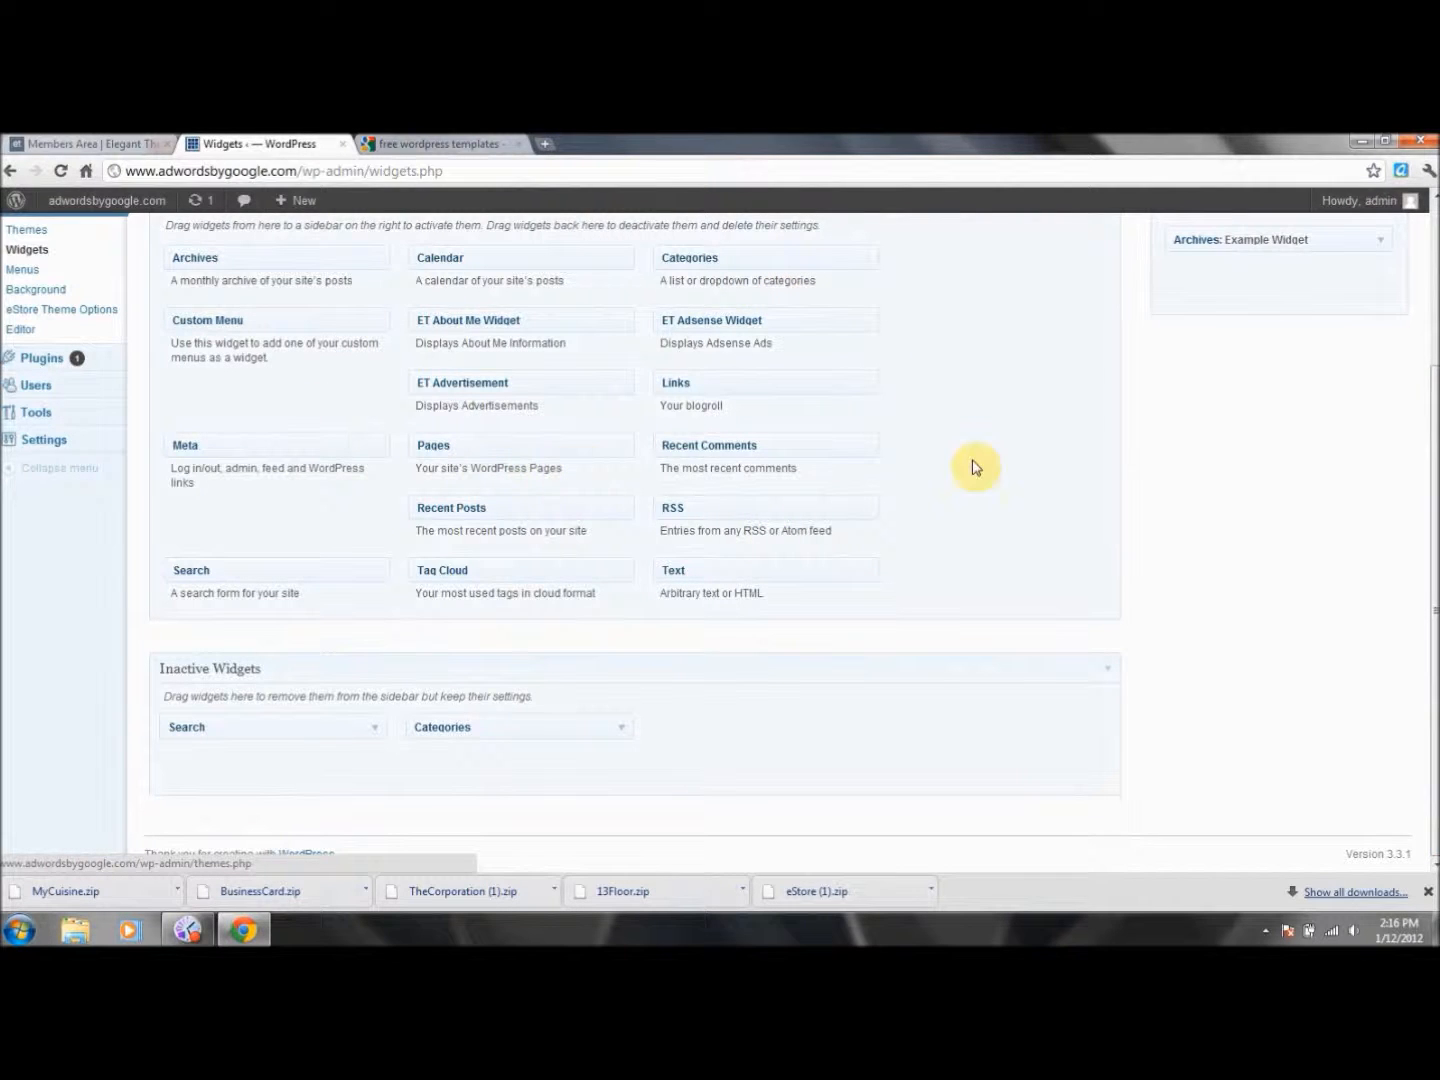
scroll(1432, 388, up, 2)
scroll(1432, 388, up, 1)
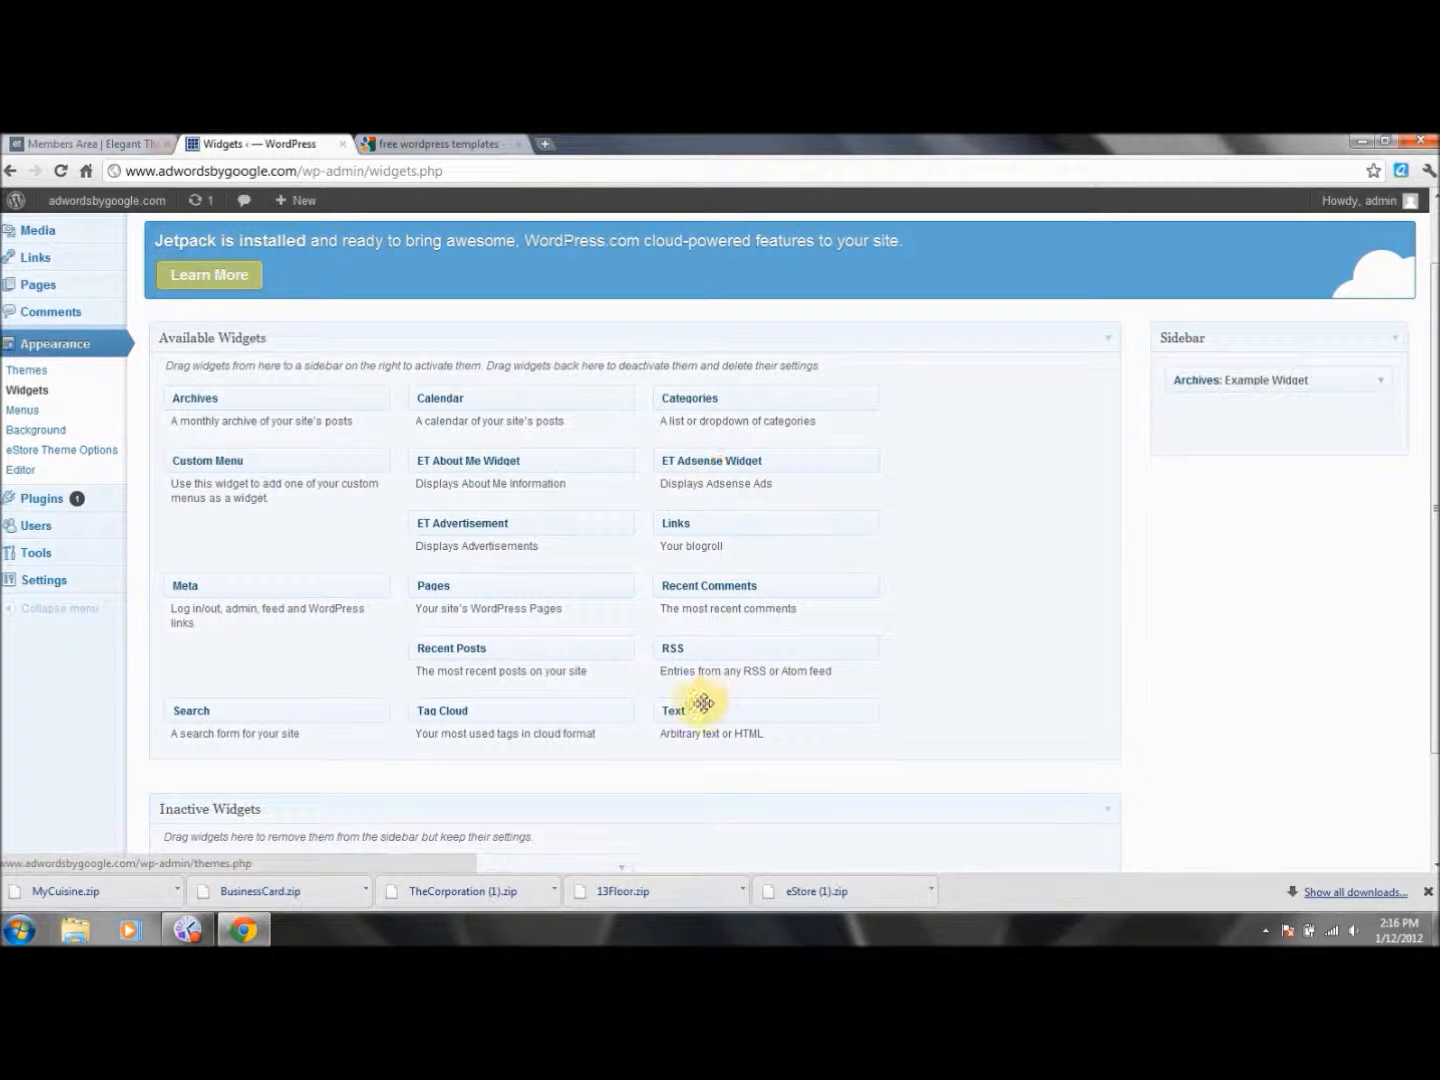
drag(691, 460, 1208, 421)
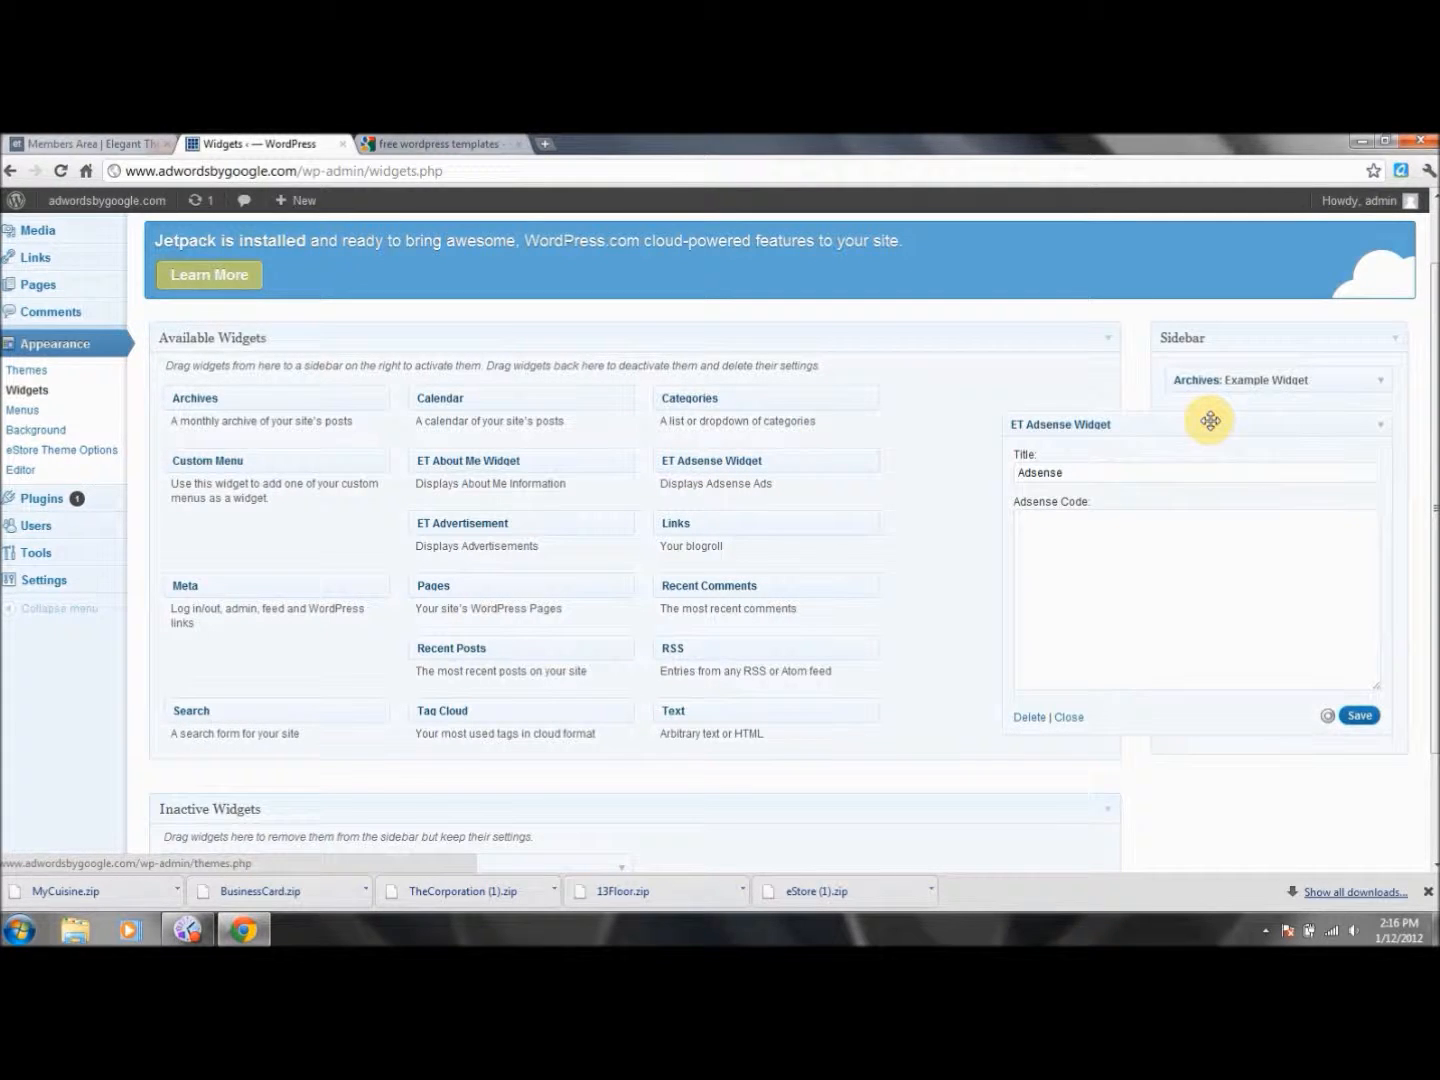
drag(1062, 473, 1000, 474)
key(BackSpace)
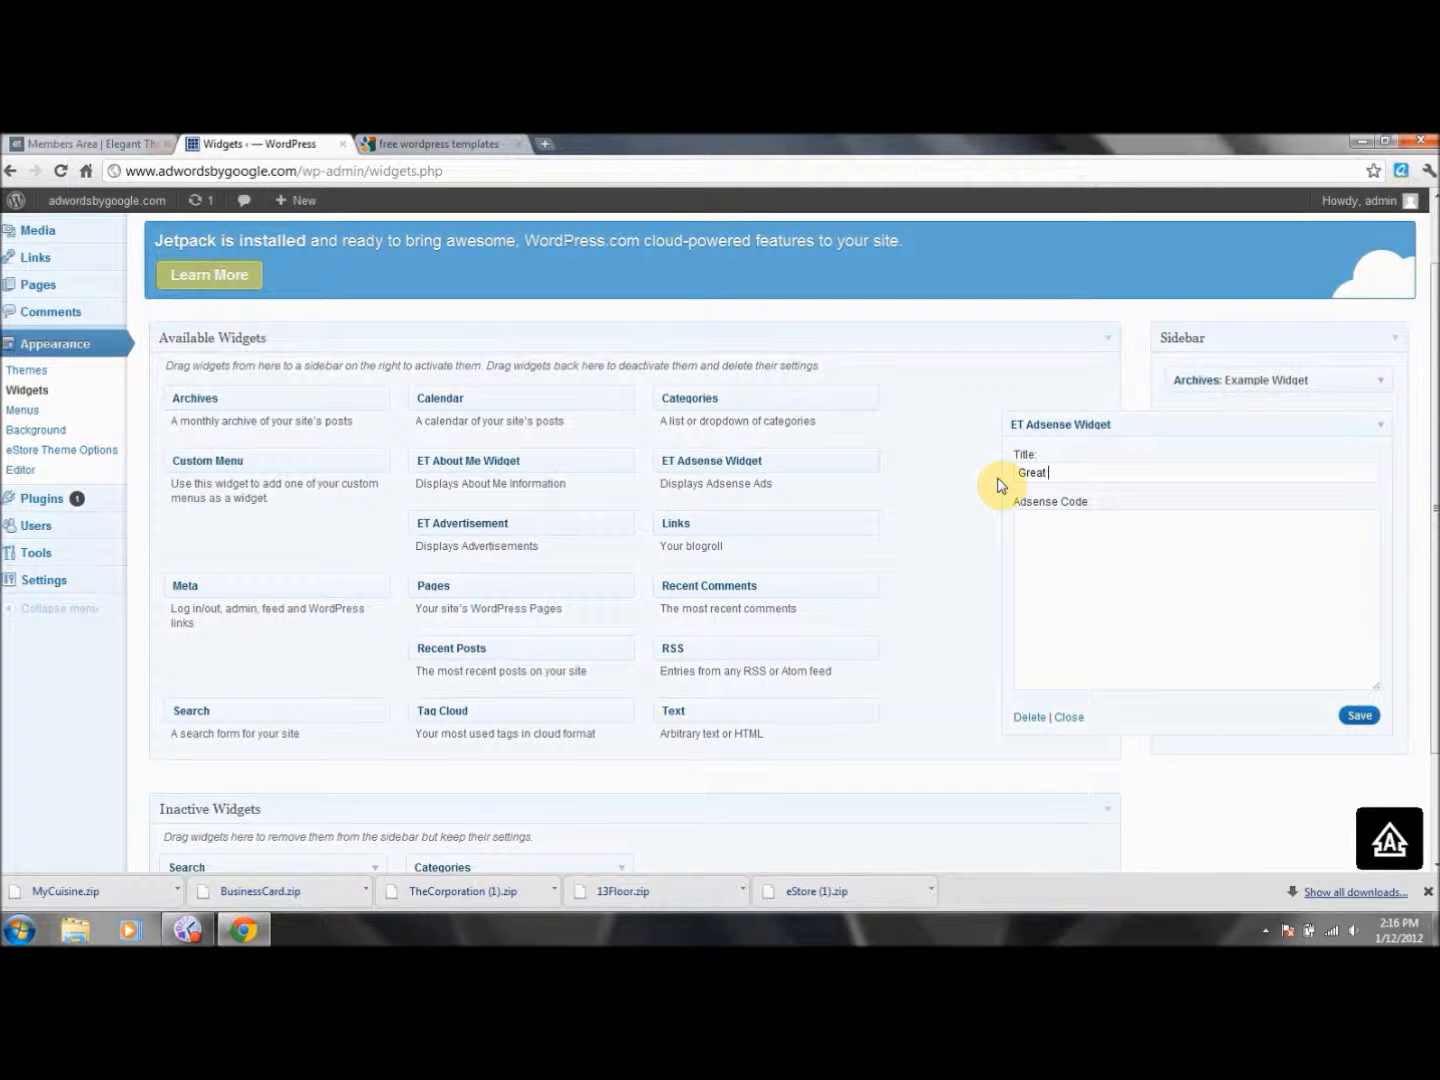
click(1072, 551)
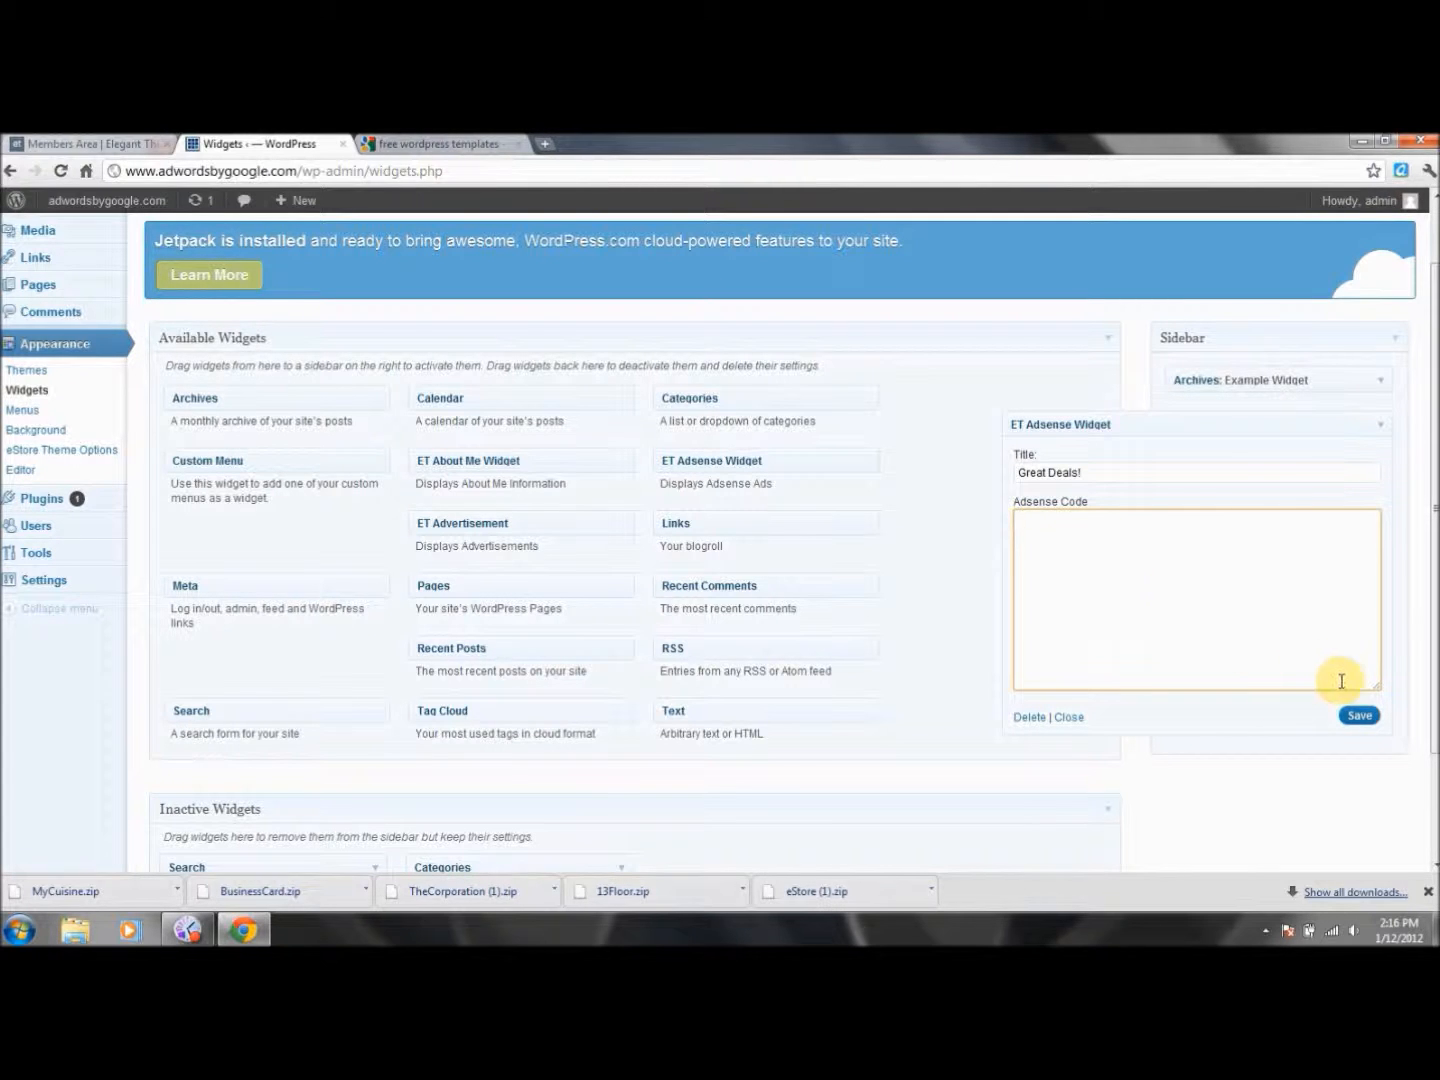
drag(1144, 474, 929, 482)
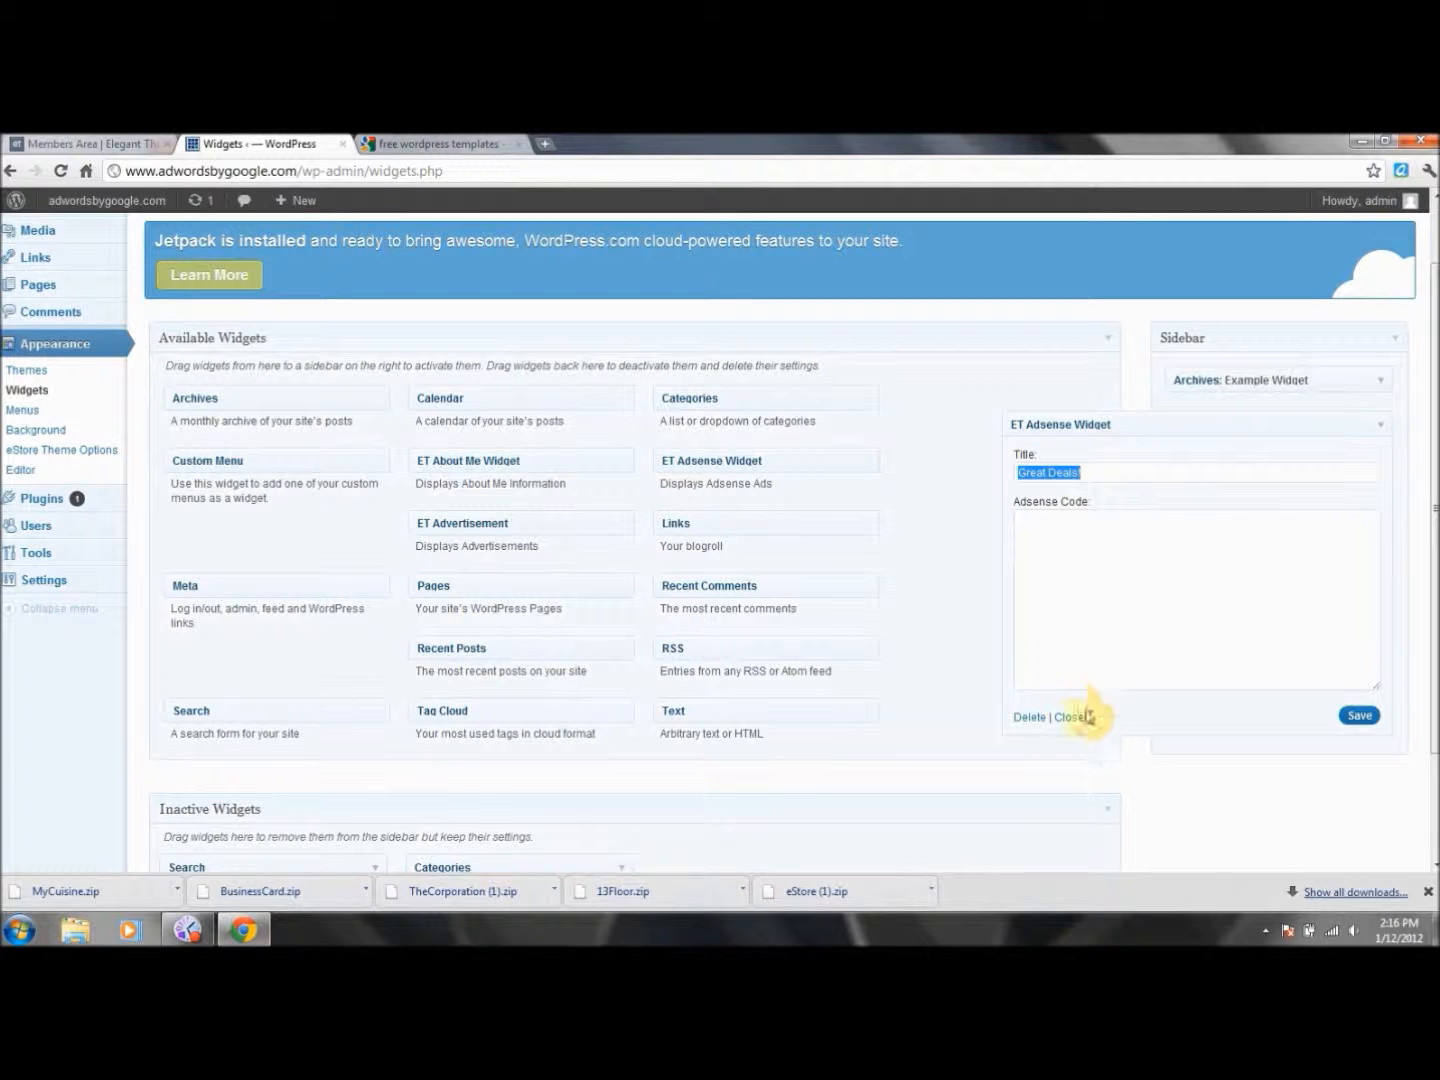
click(1026, 722)
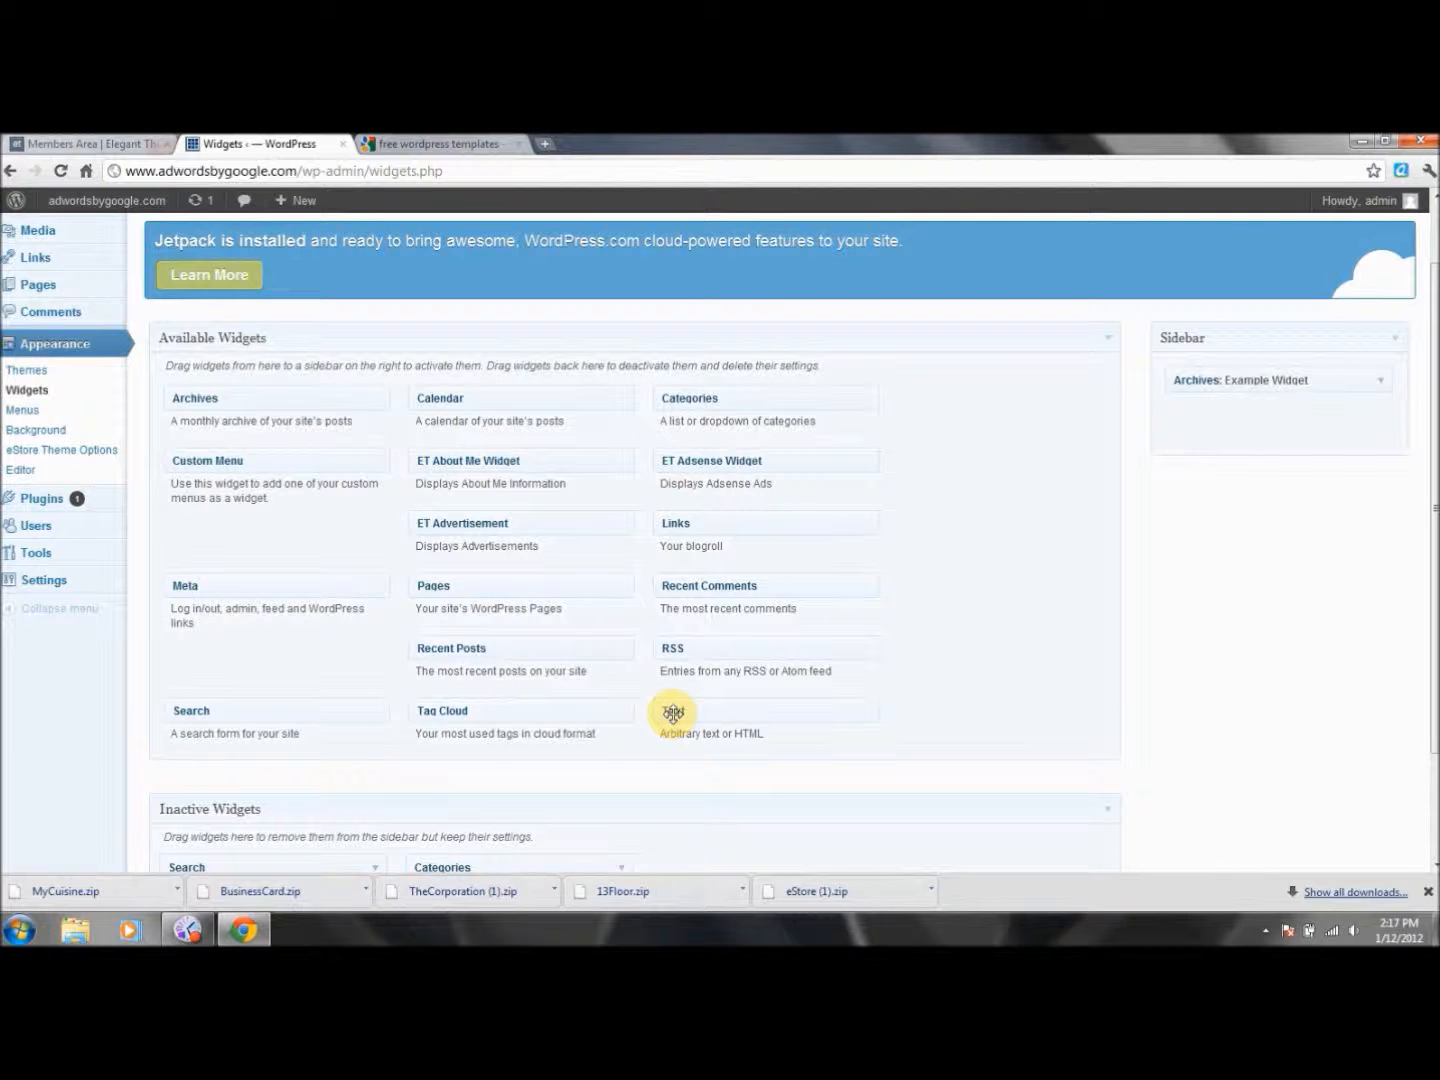
Drag a Links widget into the eStore Sidebar, keeping its category on All Links.
drag(678, 521, 244, 527)
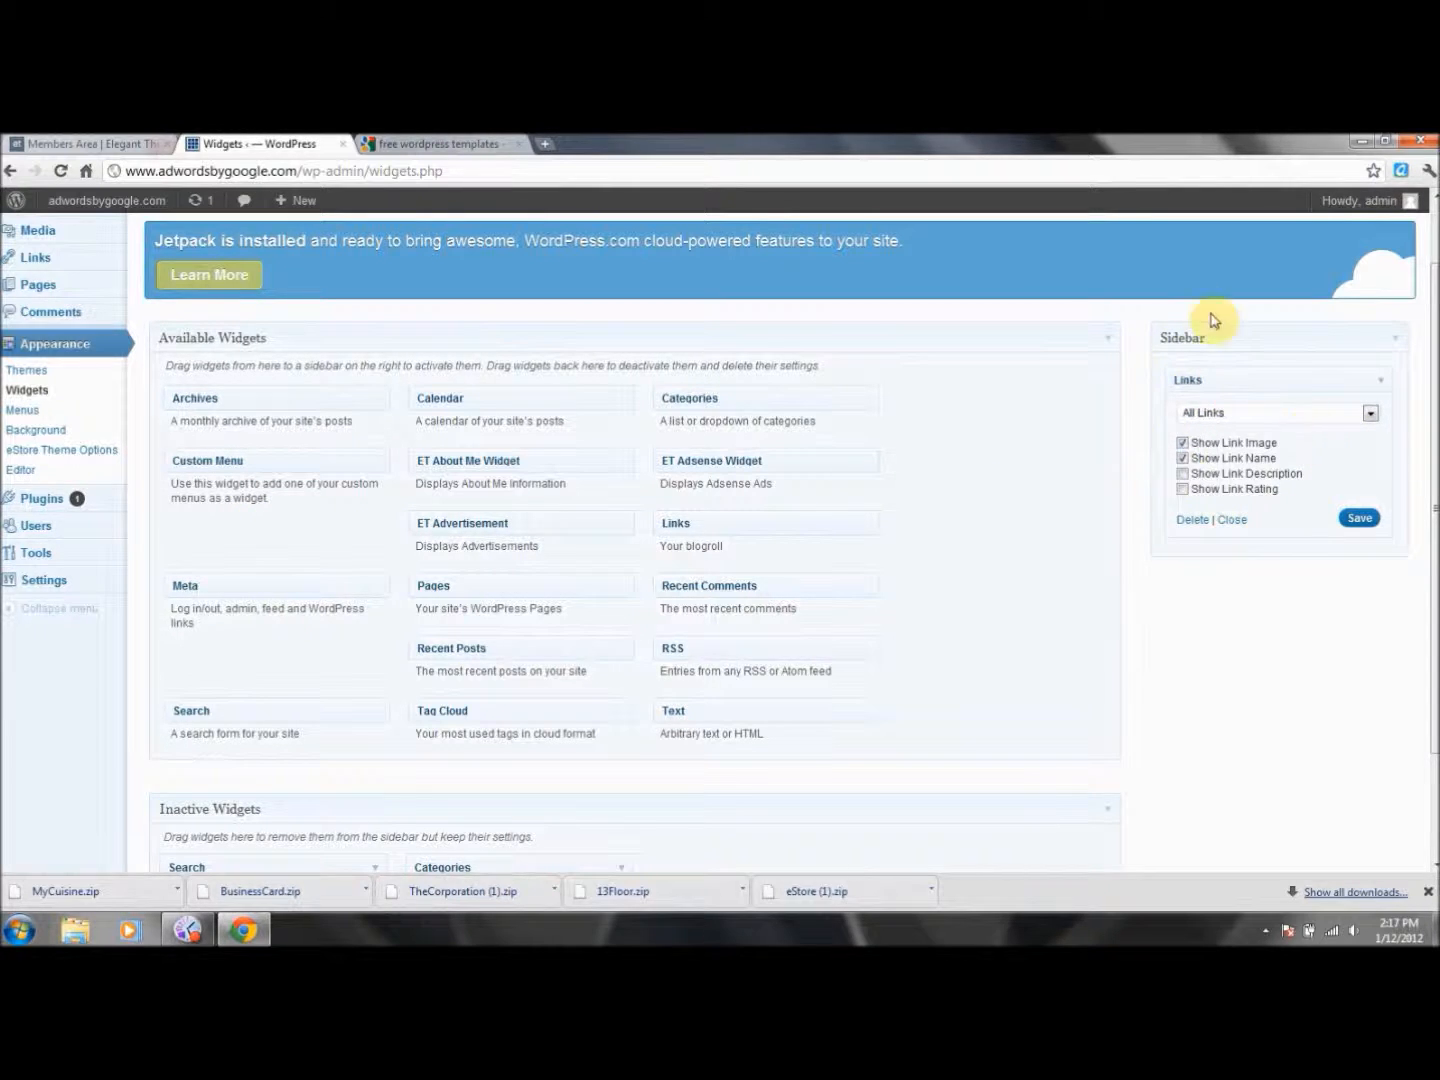
click(1370, 414)
click(1370, 414)
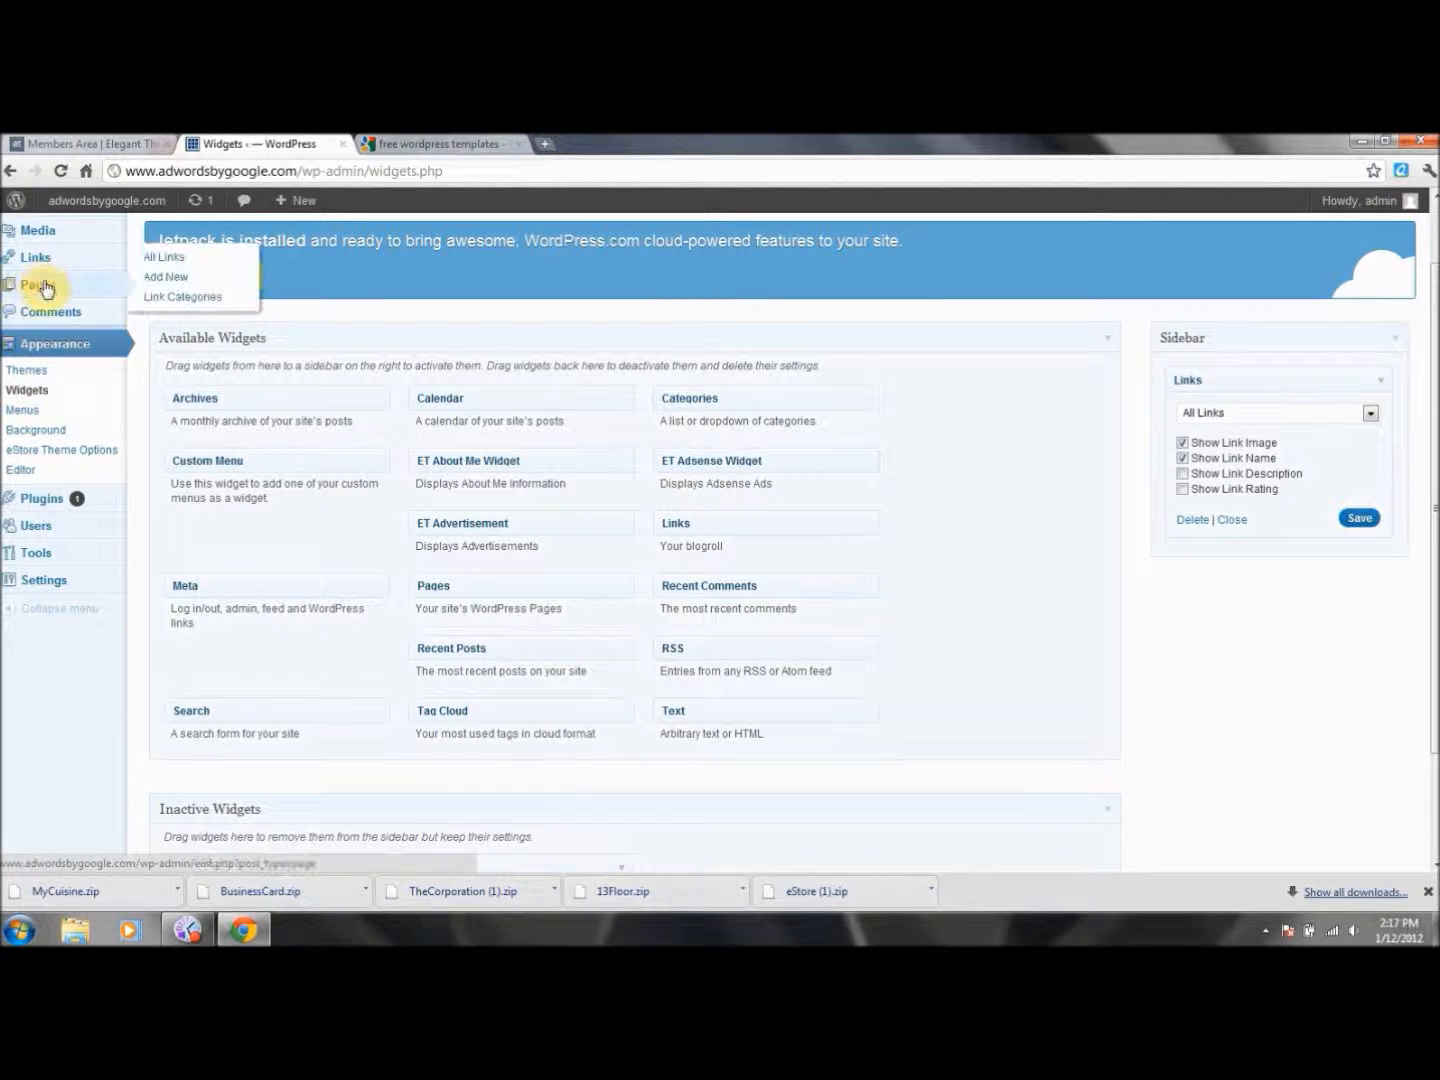
drag(1434, 318, 1434, 262)
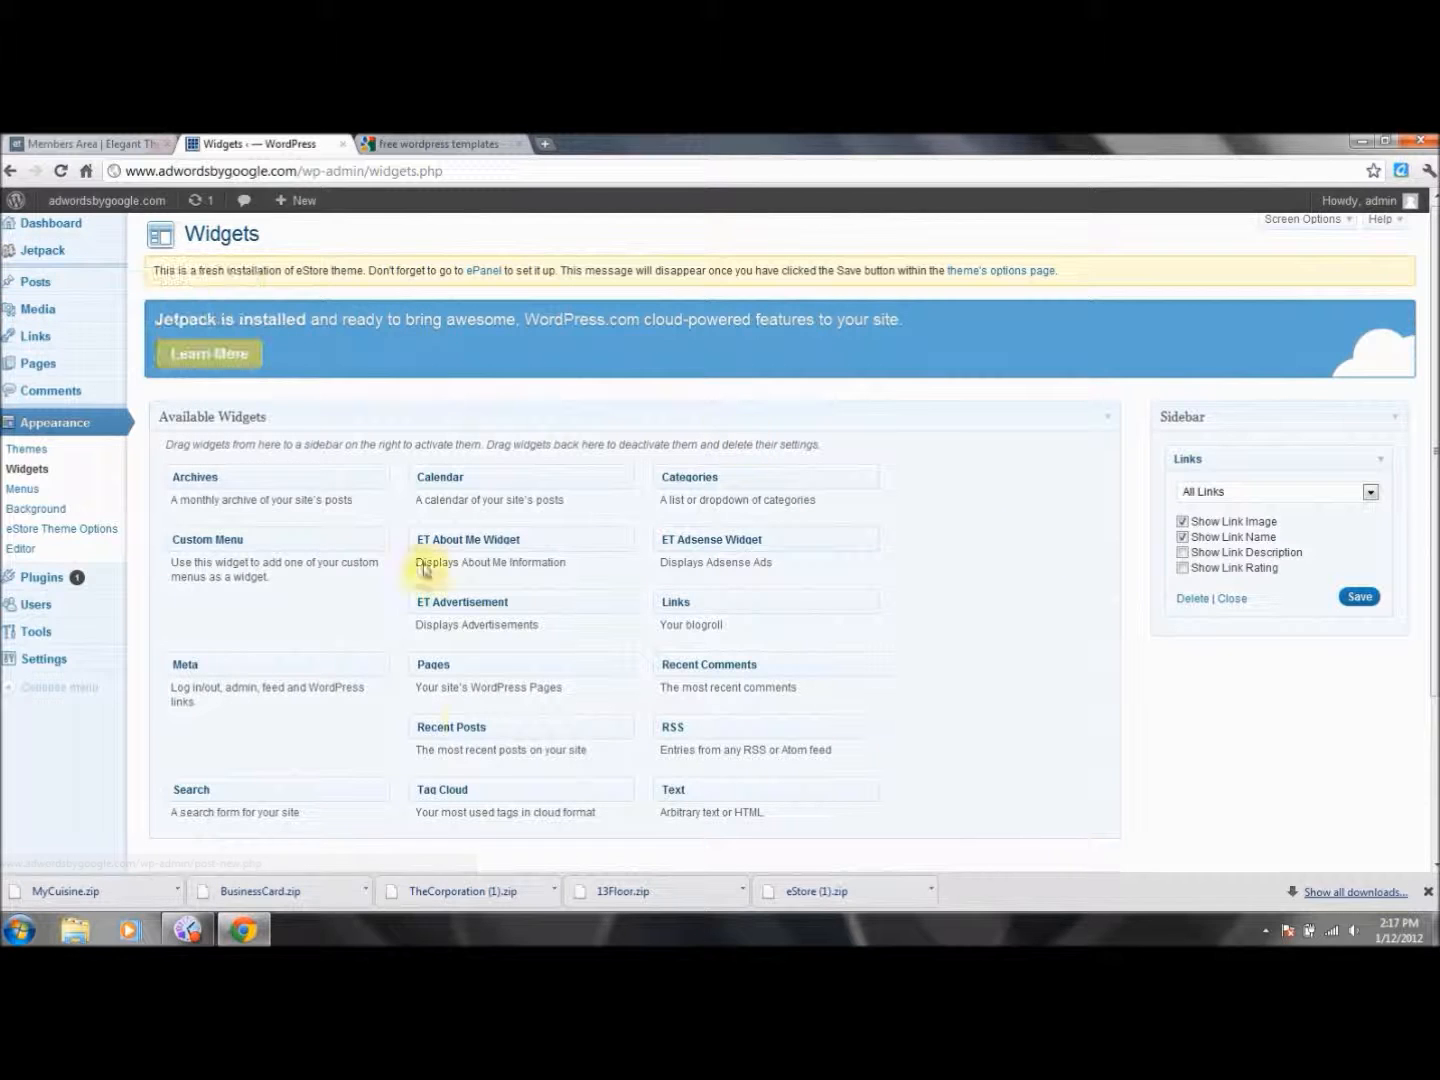
click(1370, 493)
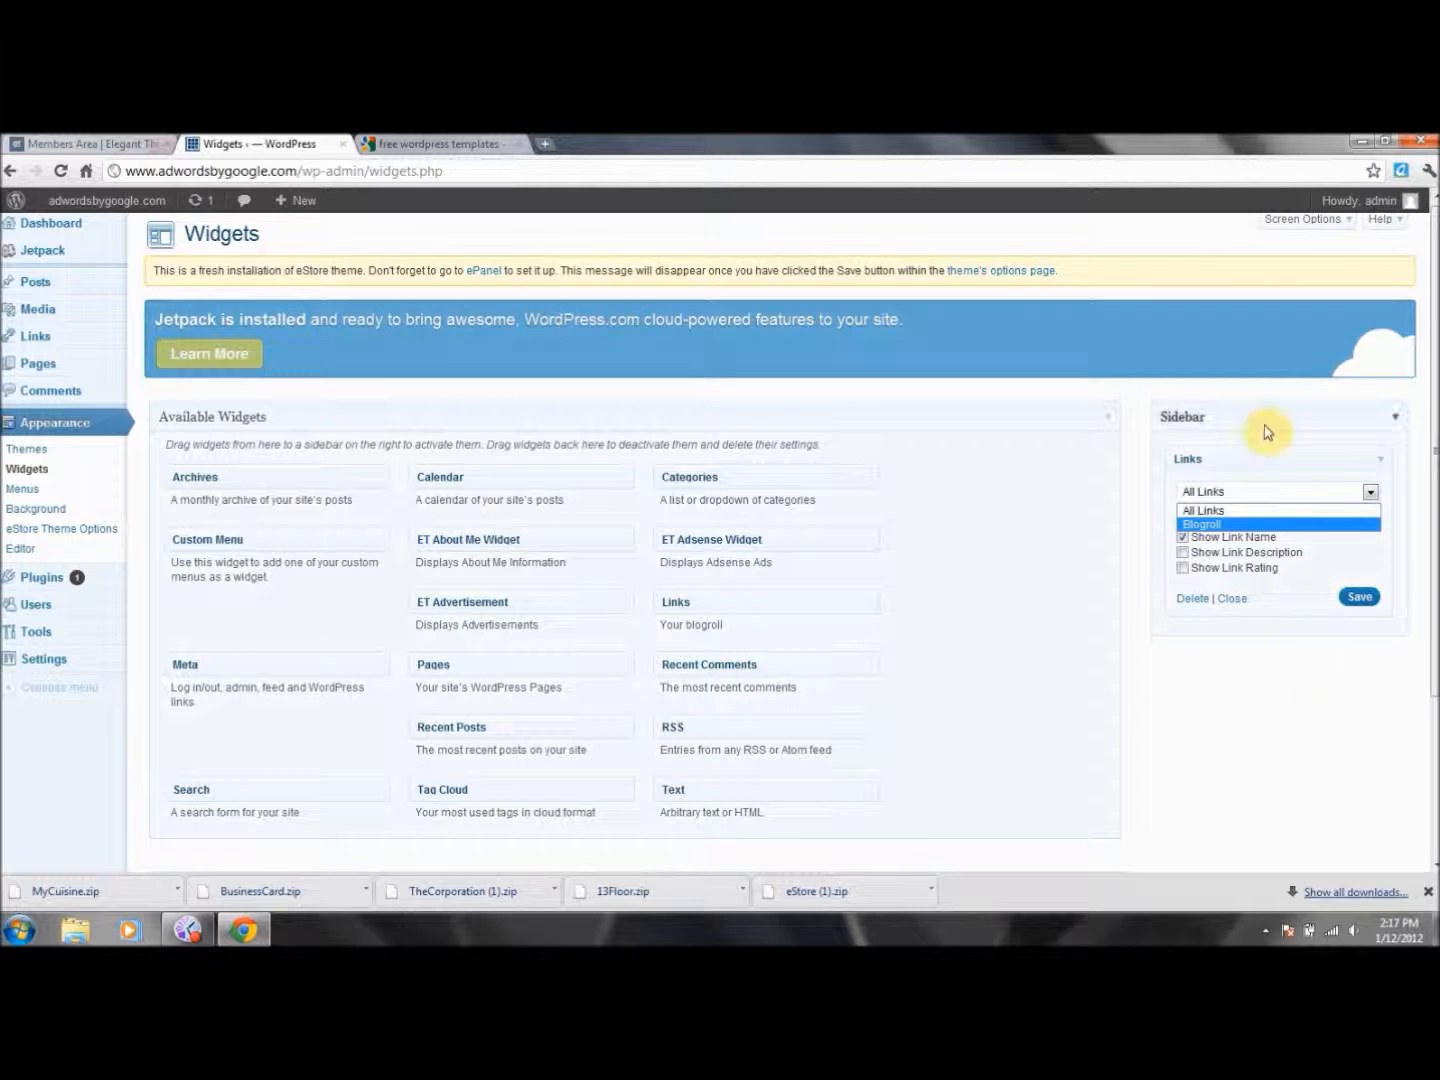
click(1270, 628)
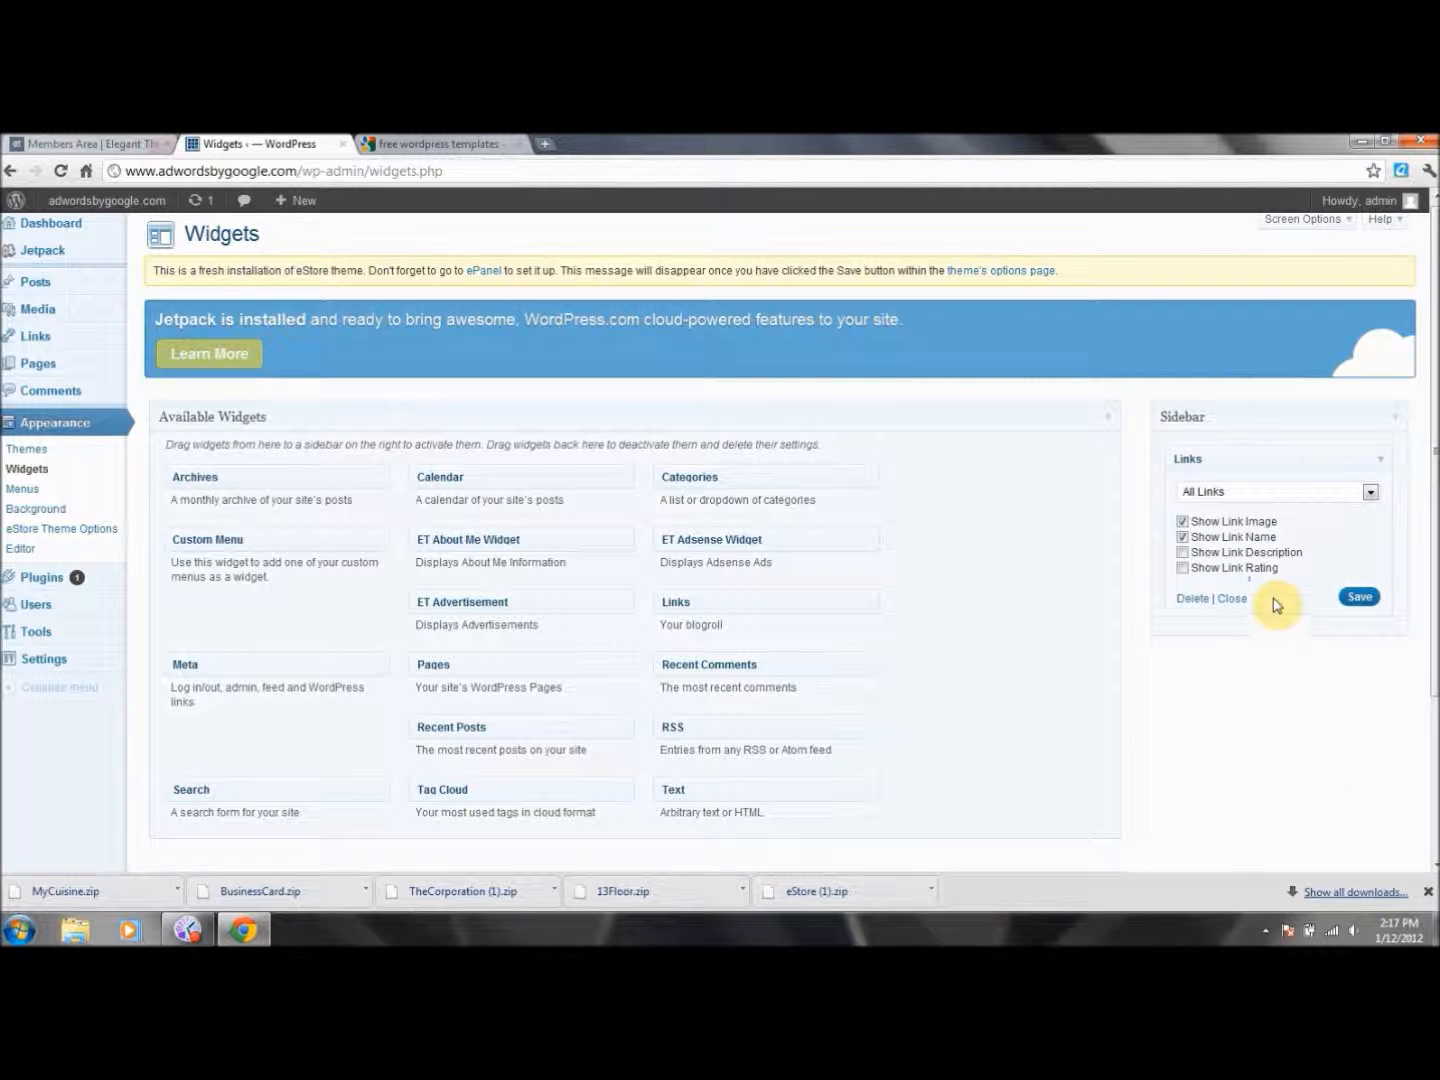